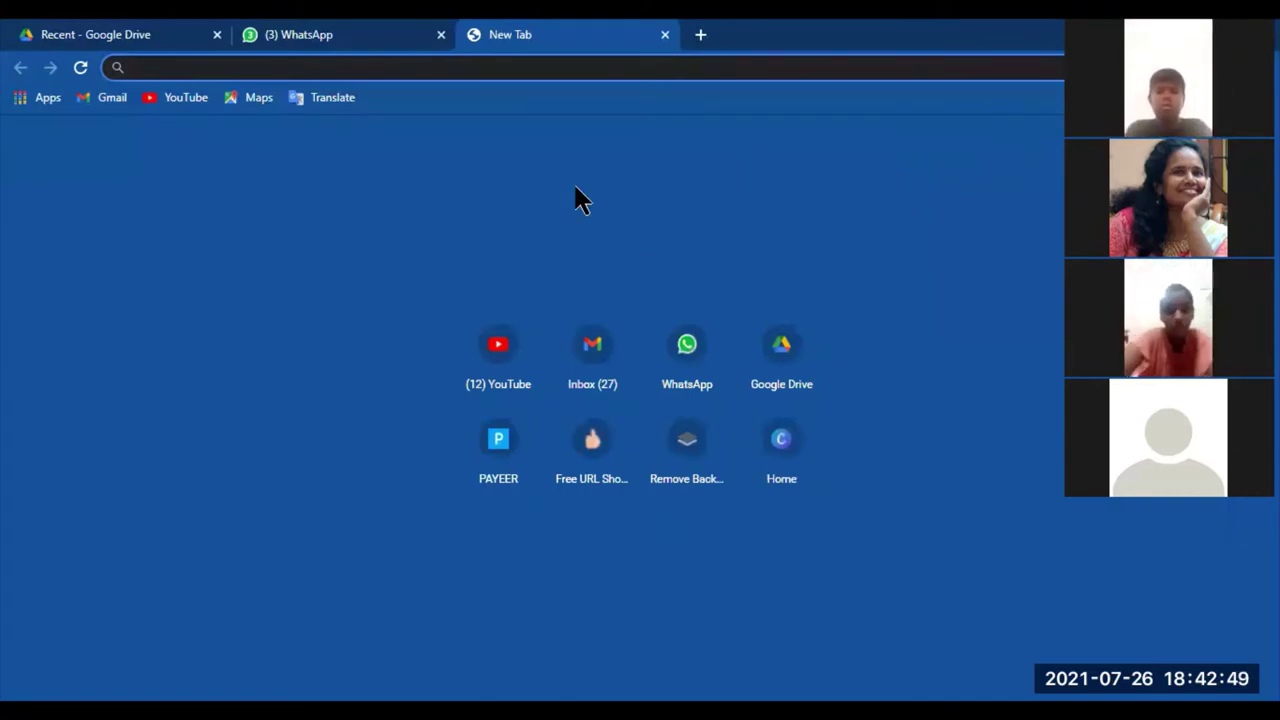
Search the web for "form" and look through the results
click(723, 287)
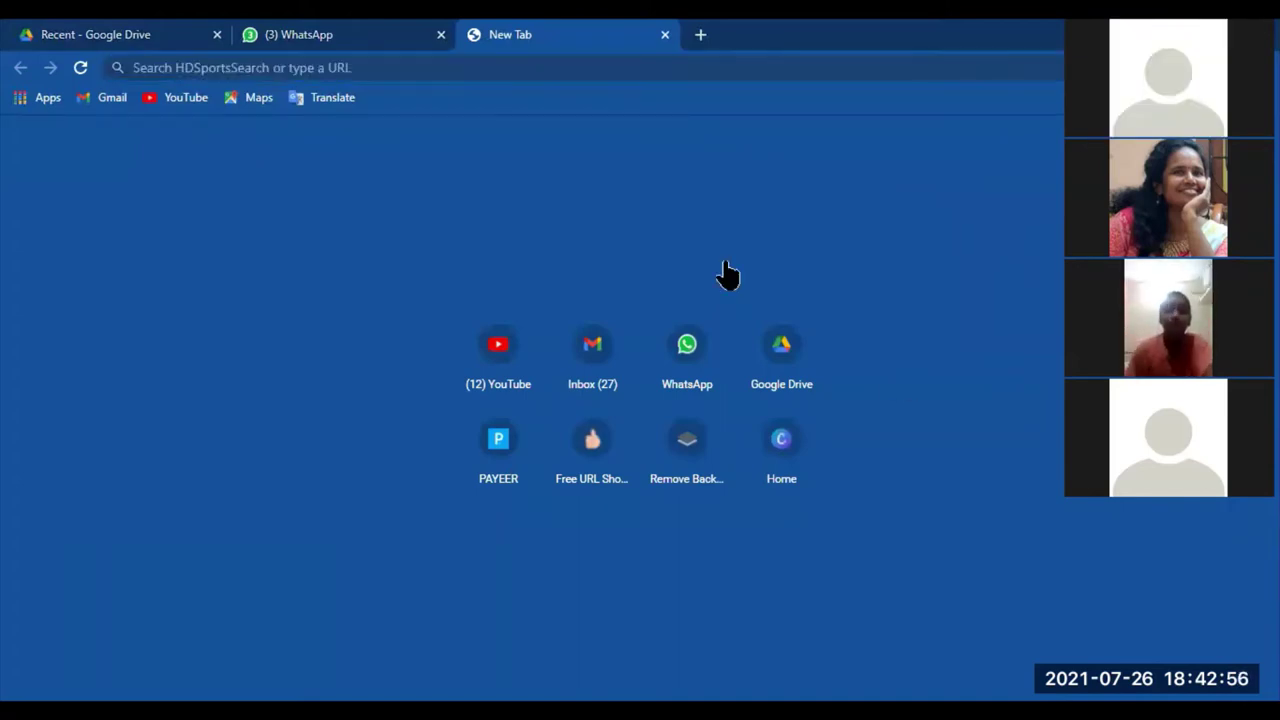
click(573, 65)
text(f)
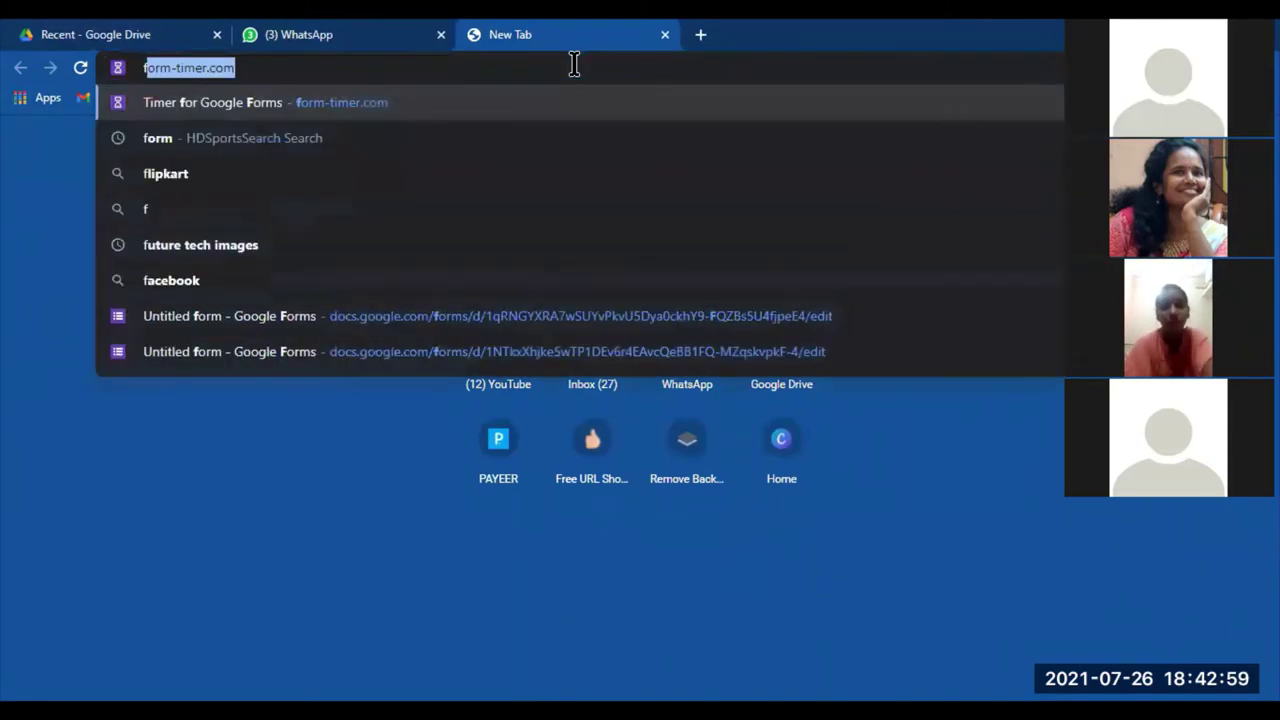
text(orm)
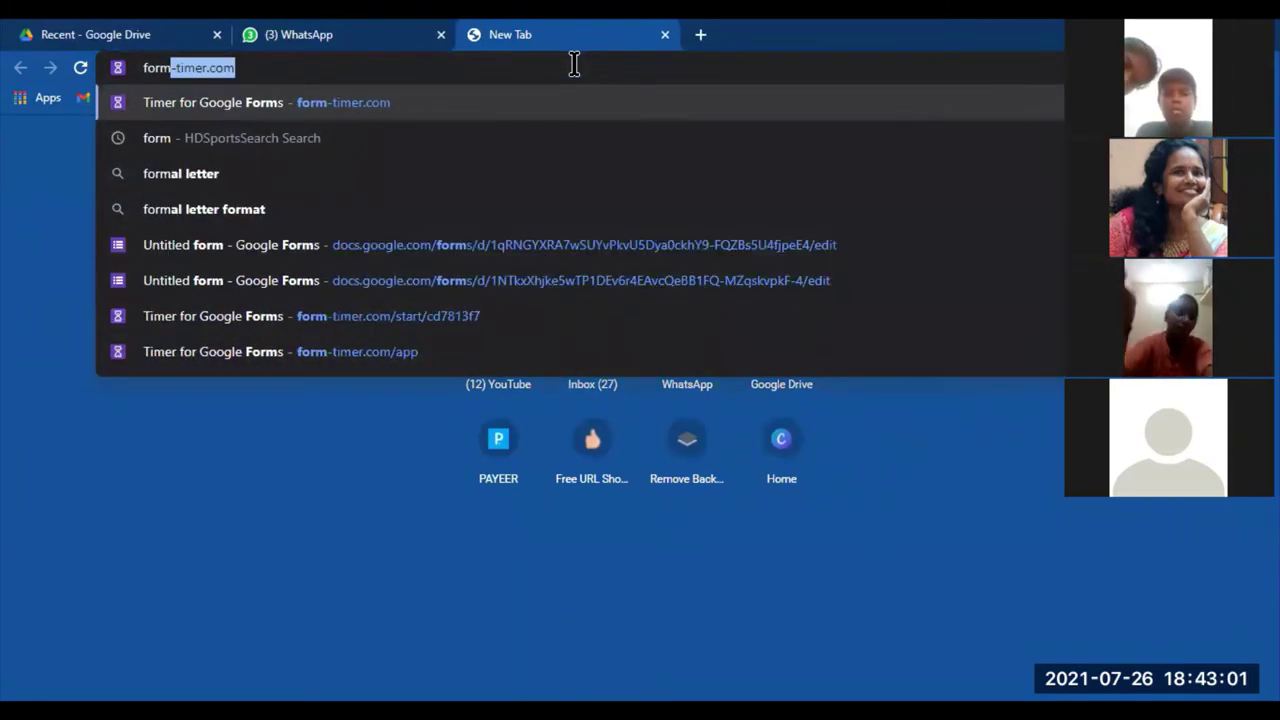
key(Delete)
key(Return)
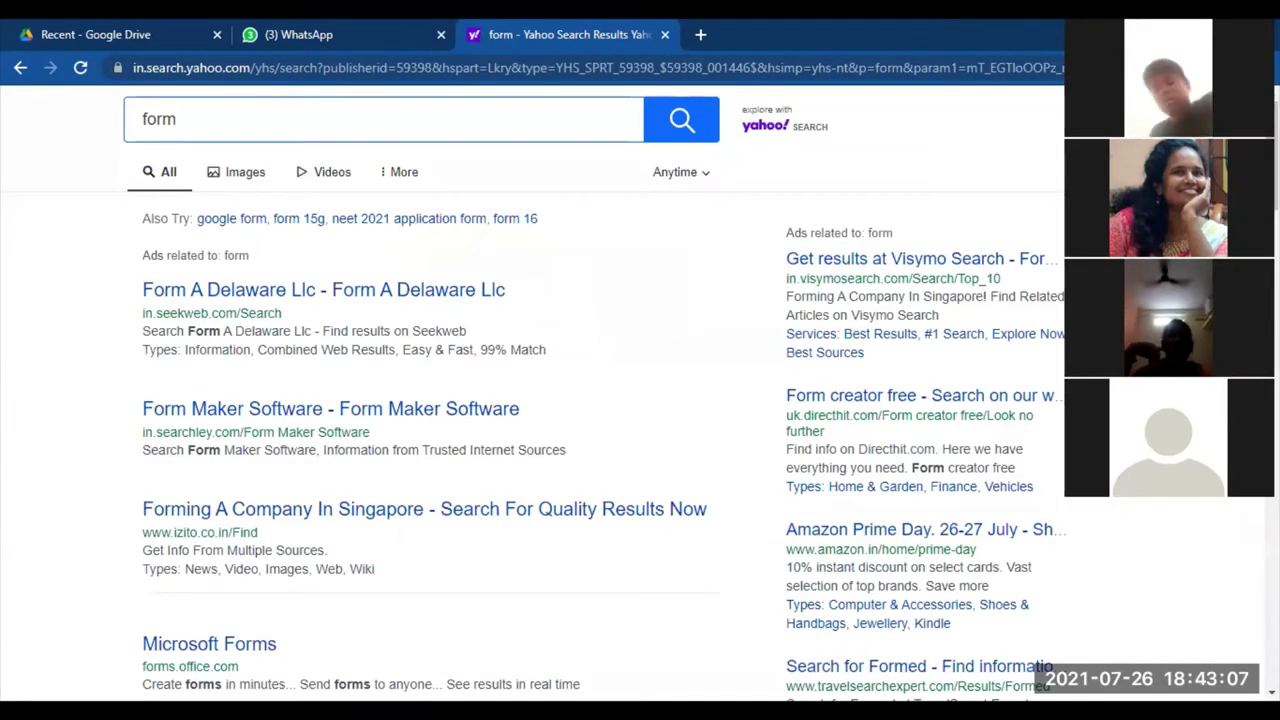
scroll(679, 550, down, 5)
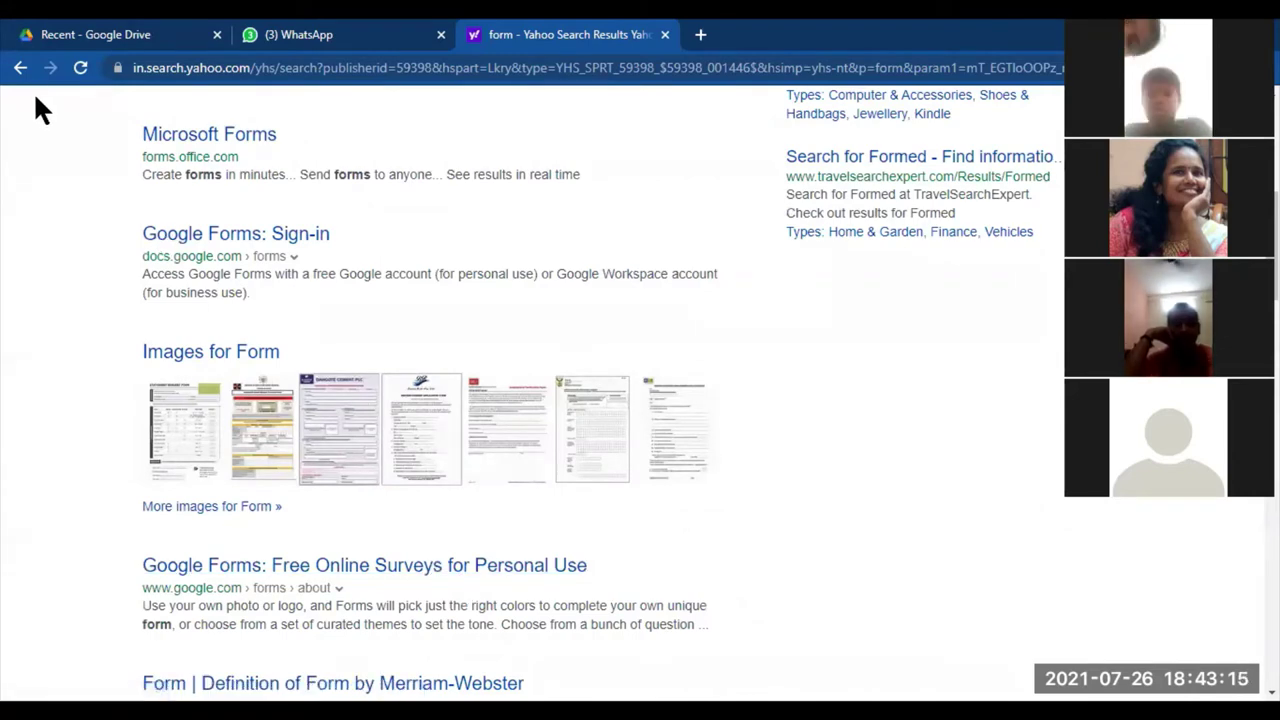
Switch to Google Drive and open Google Forms from its list of Google apps
click(107, 34)
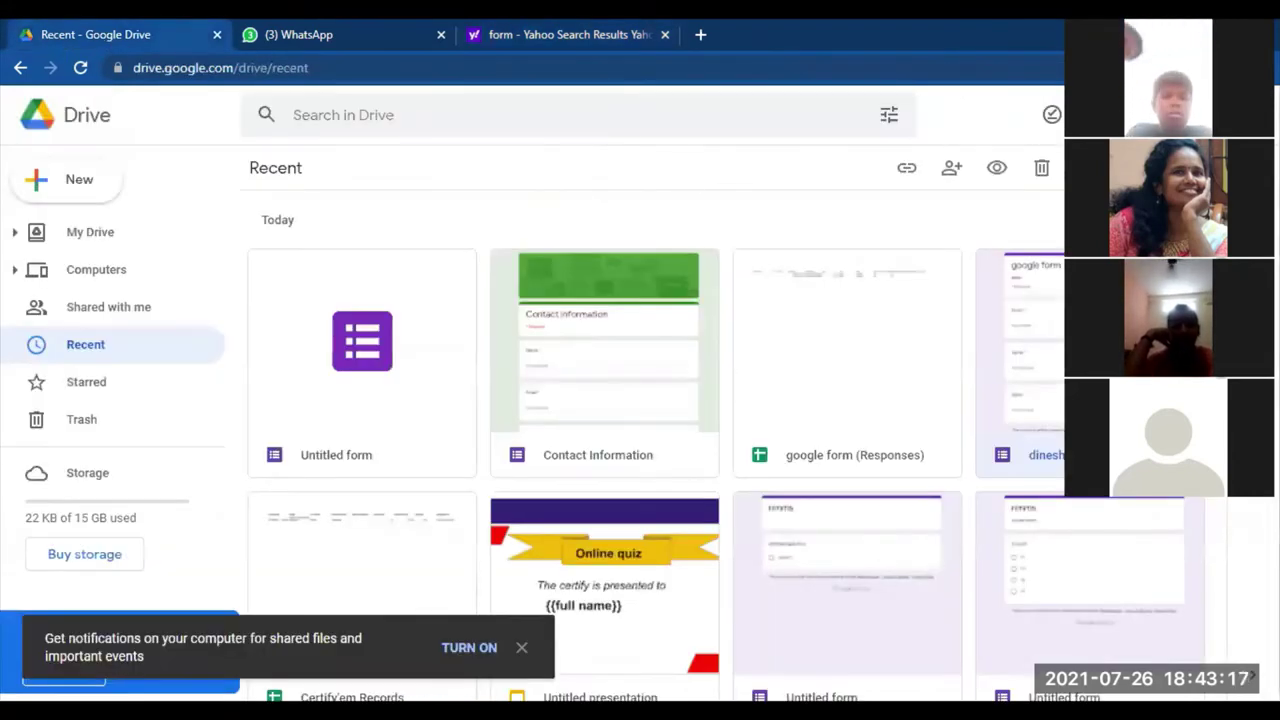
click(1190, 115)
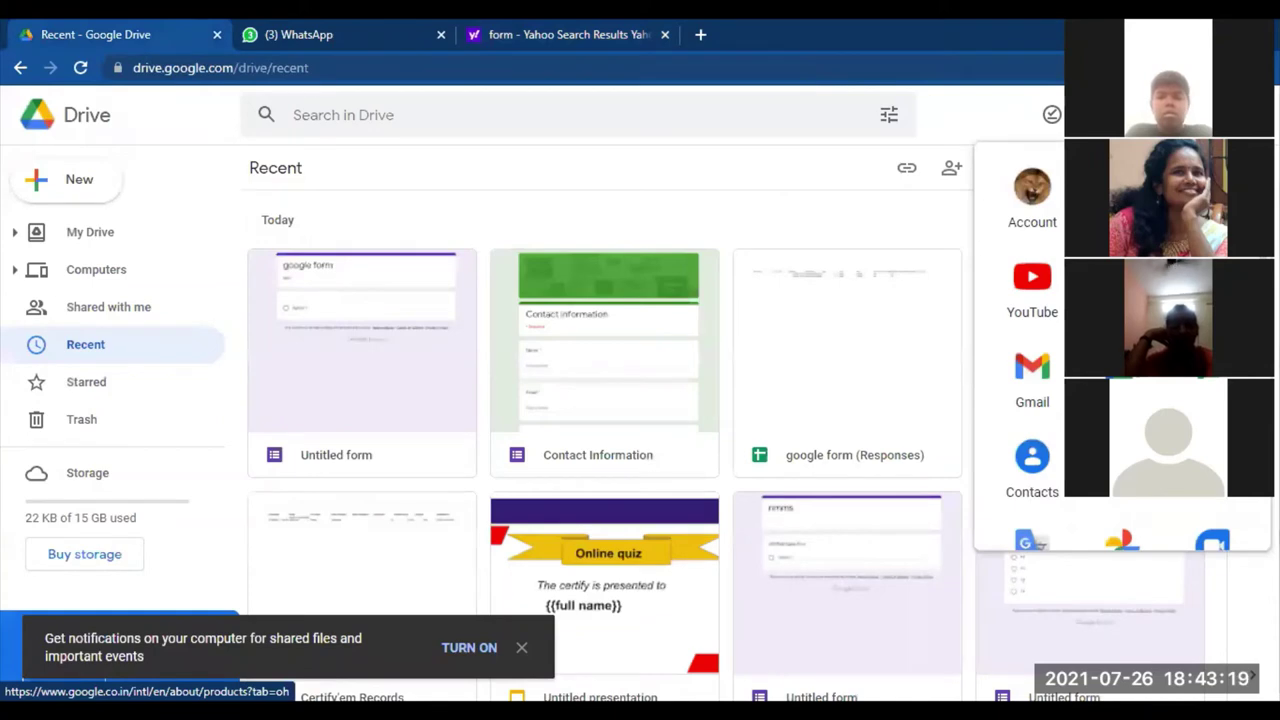
scroll(1032, 350, down, 1)
scroll(1032, 350, down, 3)
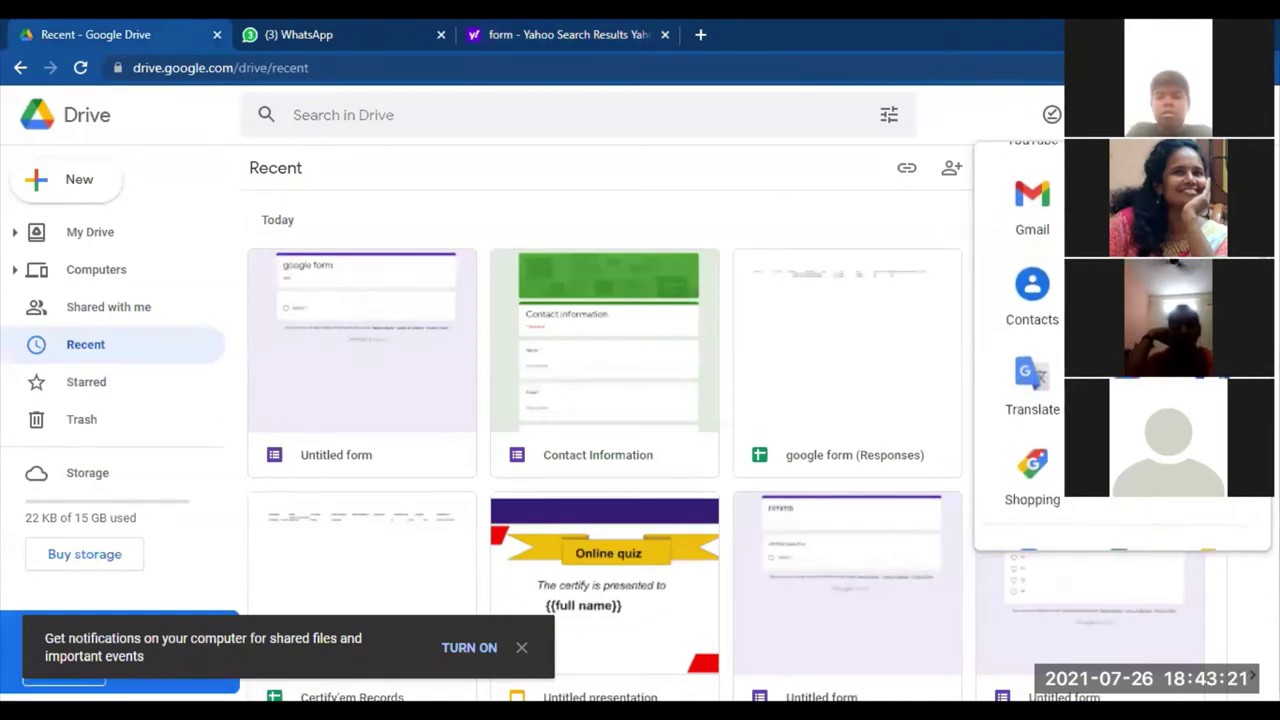
scroll(1032, 350, up, 2)
scroll(1032, 350, up, 1)
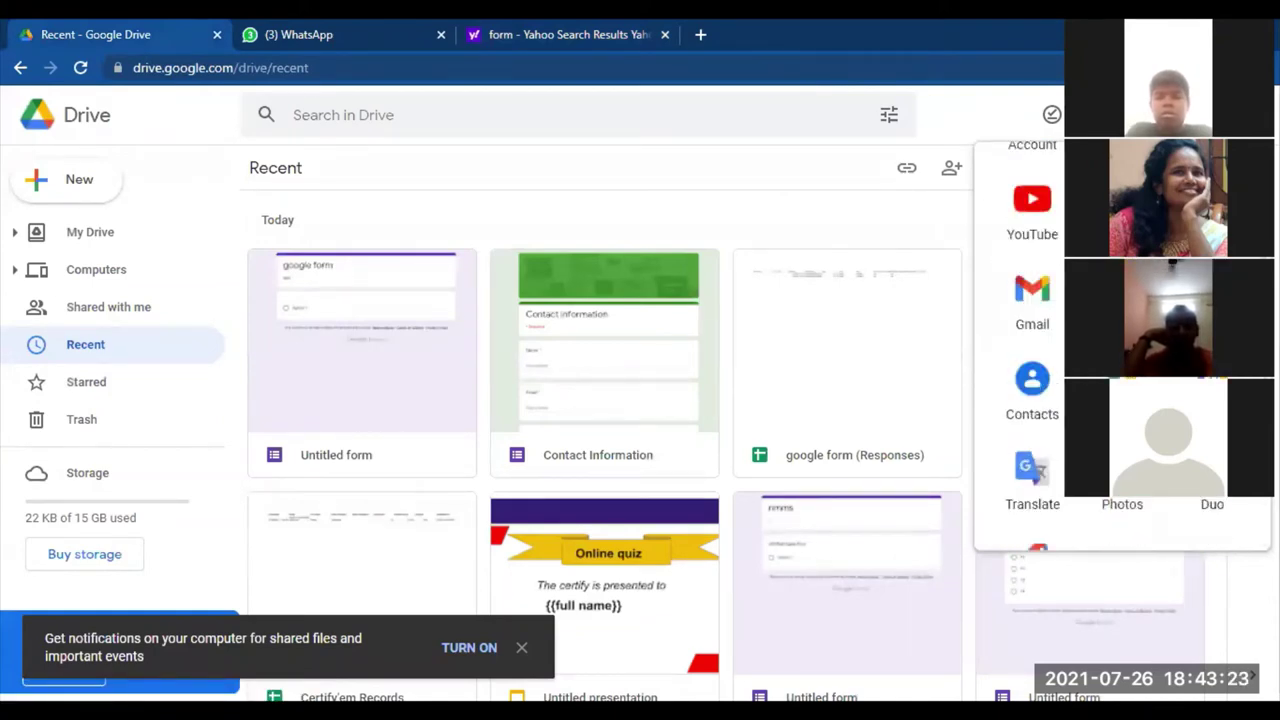
scroll(1032, 350, down, 5)
scroll(1032, 350, up, 6)
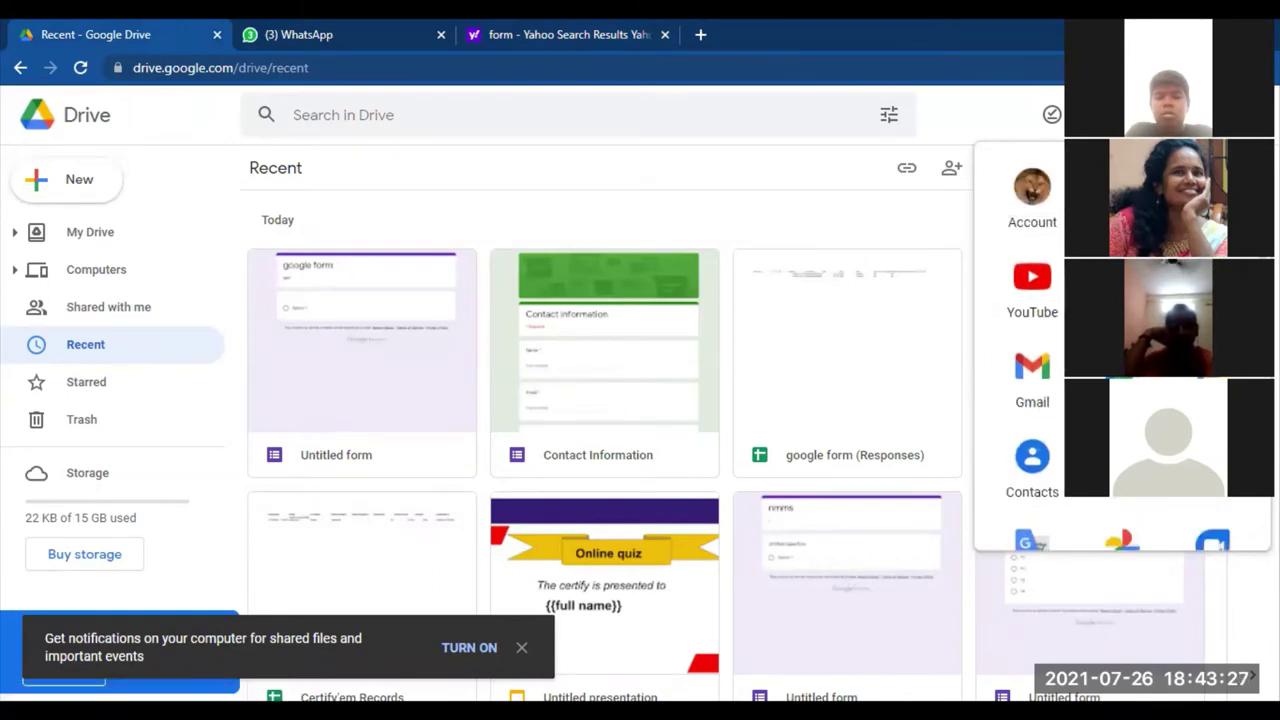
scroll(1032, 350, down, 5)
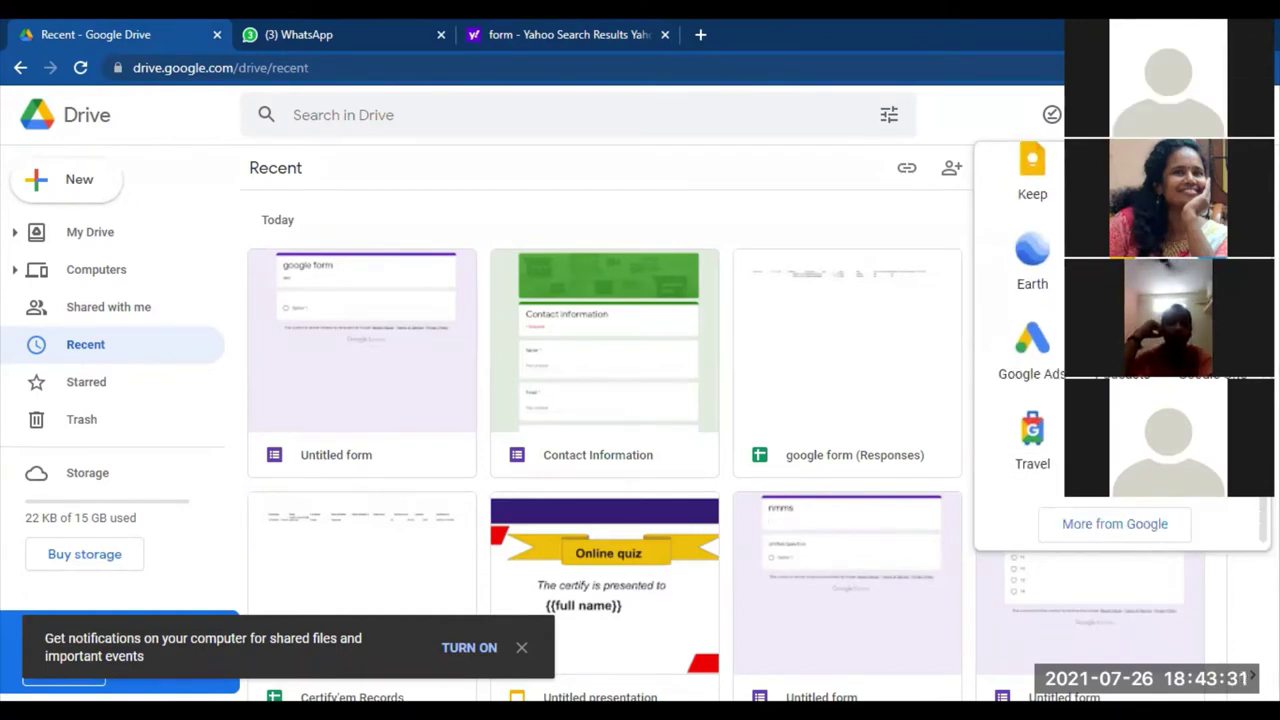
click(1120, 350)
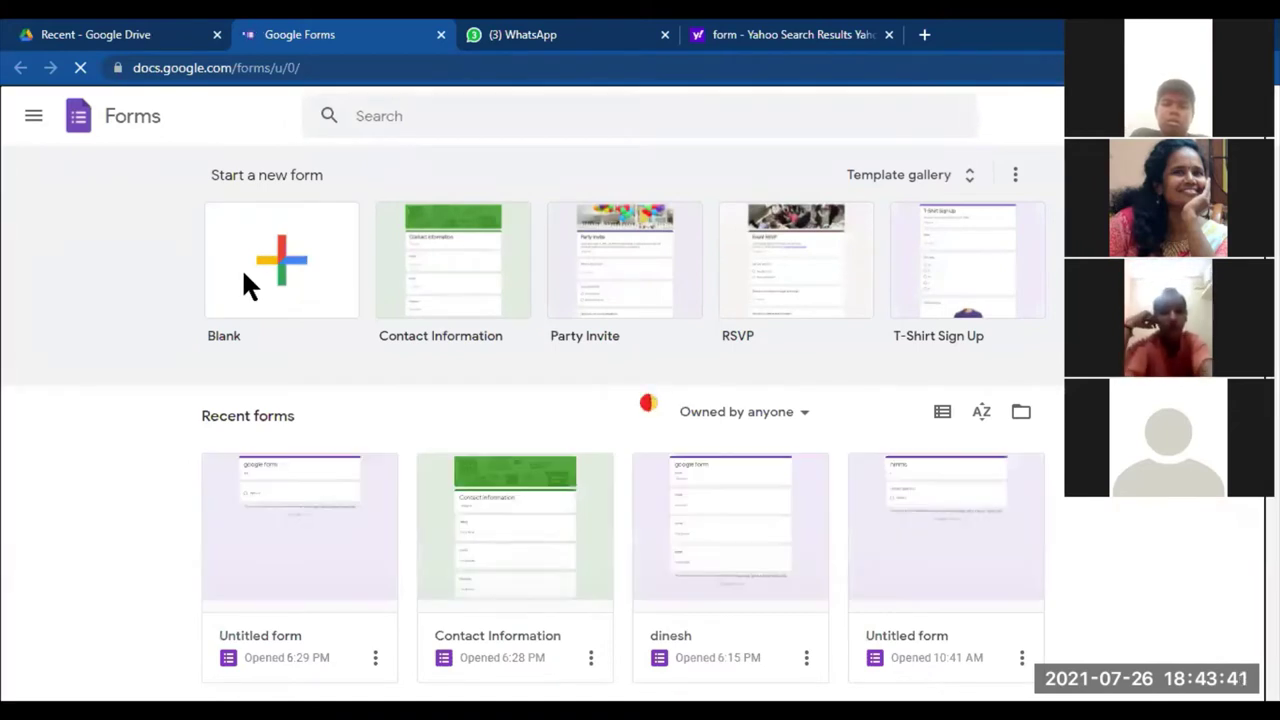
Create a blank form and title it "demo quiz"
click(241, 267)
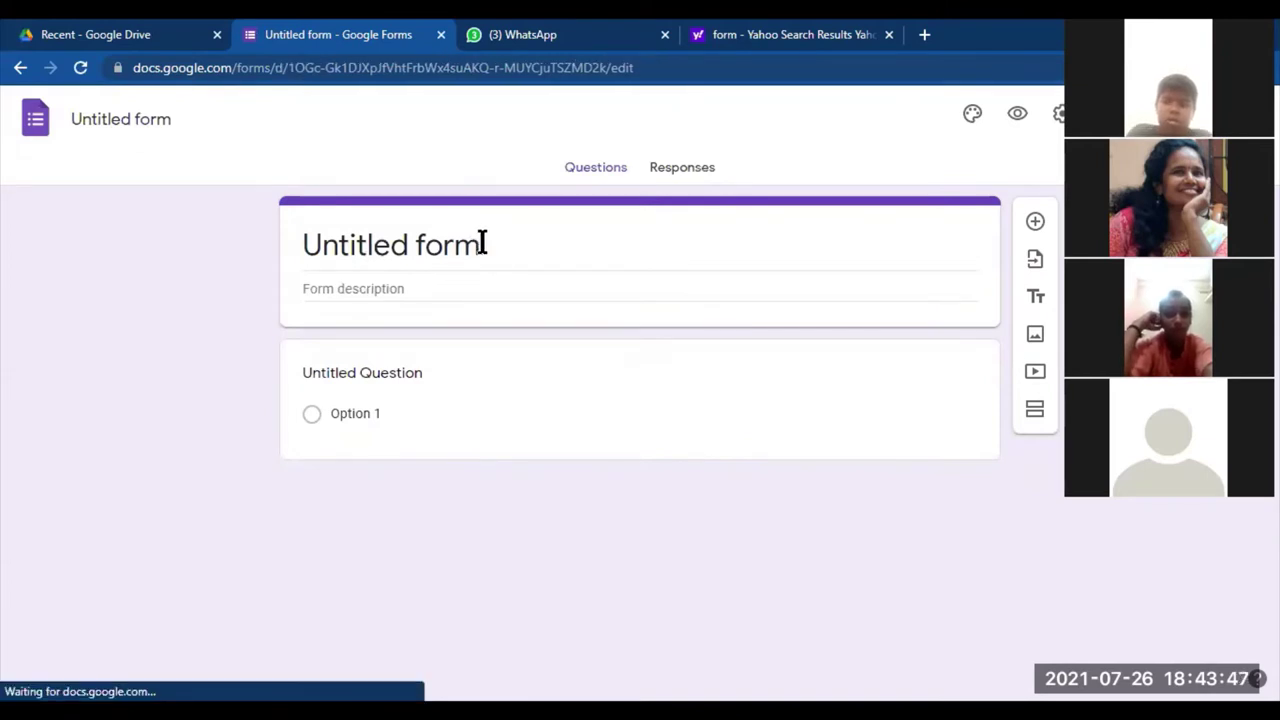
click(483, 243)
key(BackSpace)
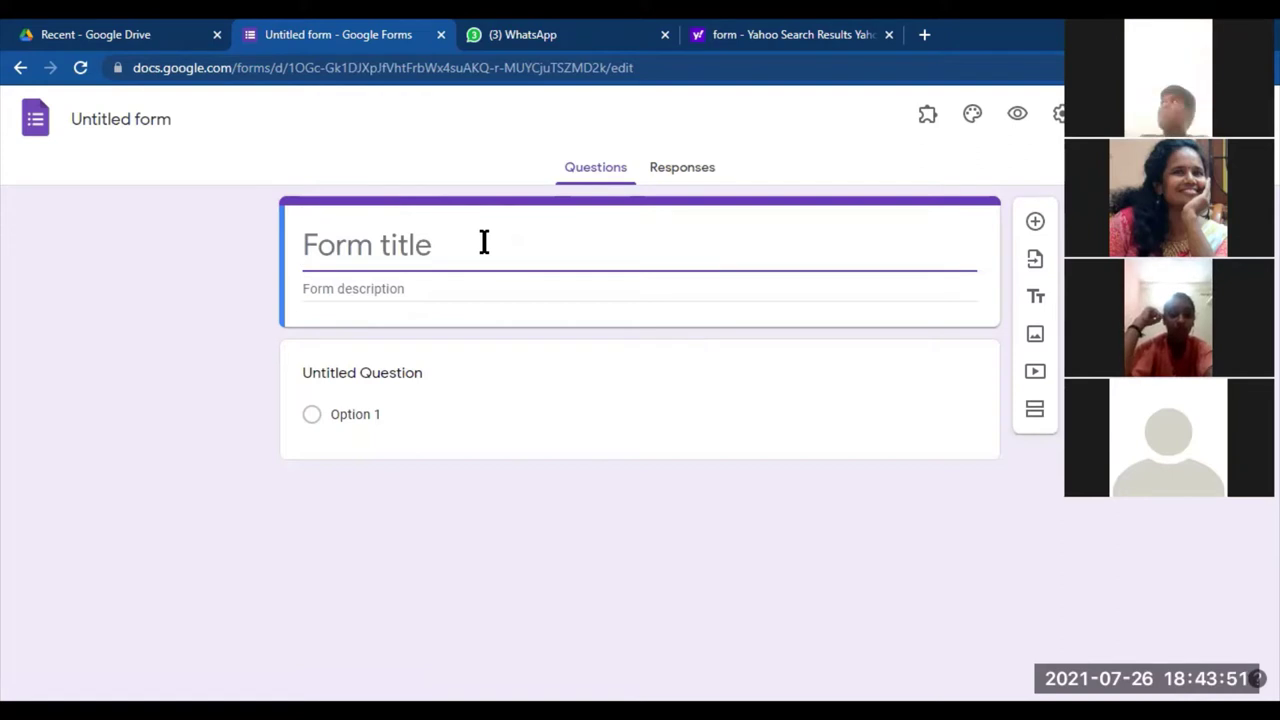
text(demo c)
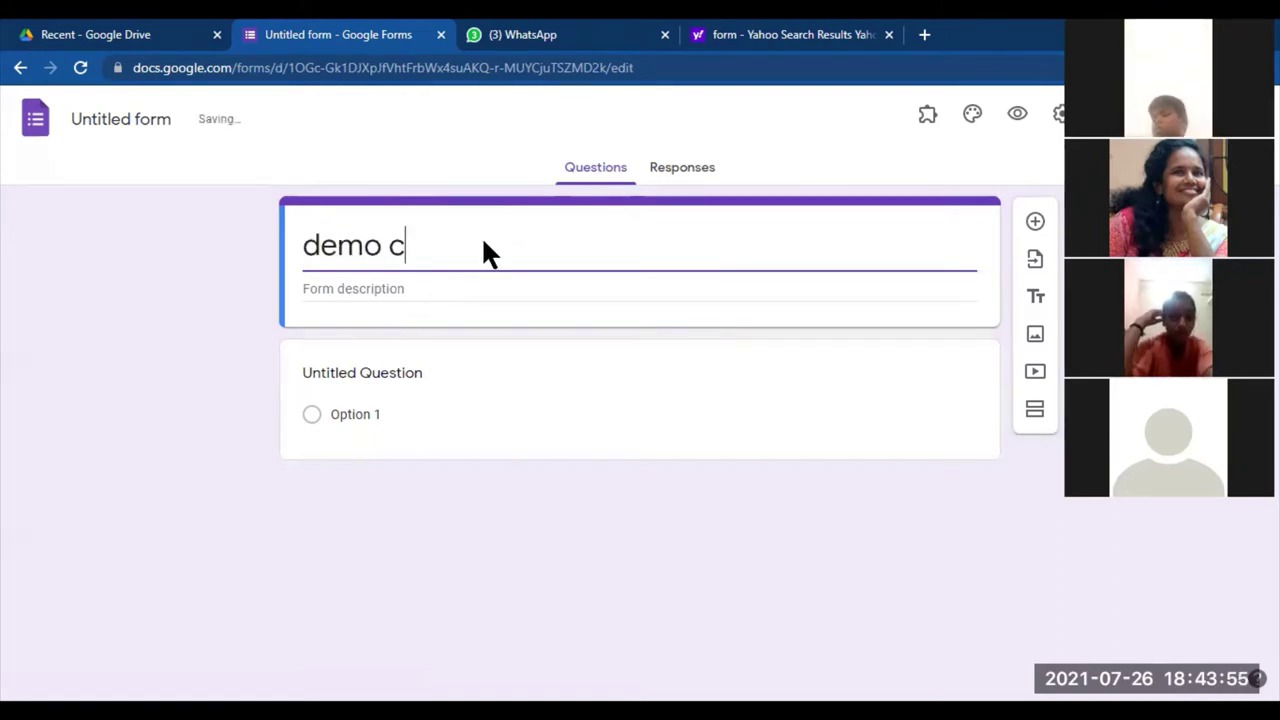
key(BackSpace)
text(quiz)
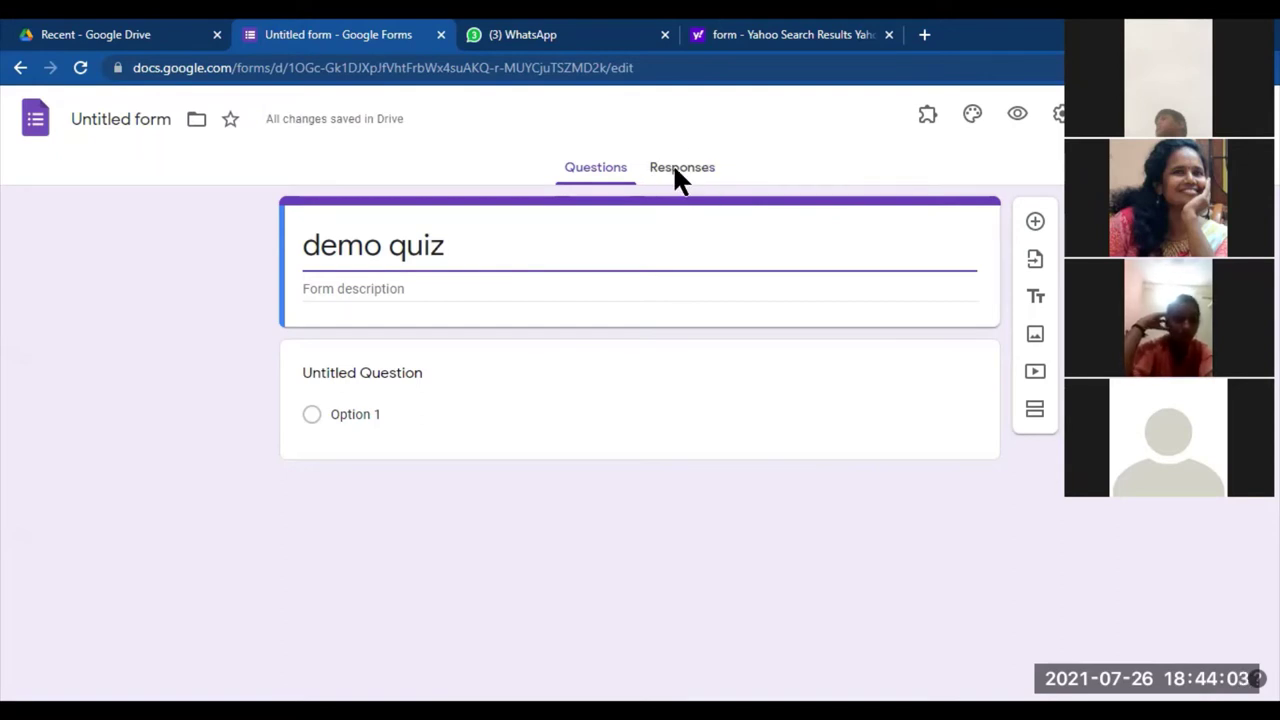
Turn on email collection and make the form a quiz in its settings, then save them
click(1057, 115)
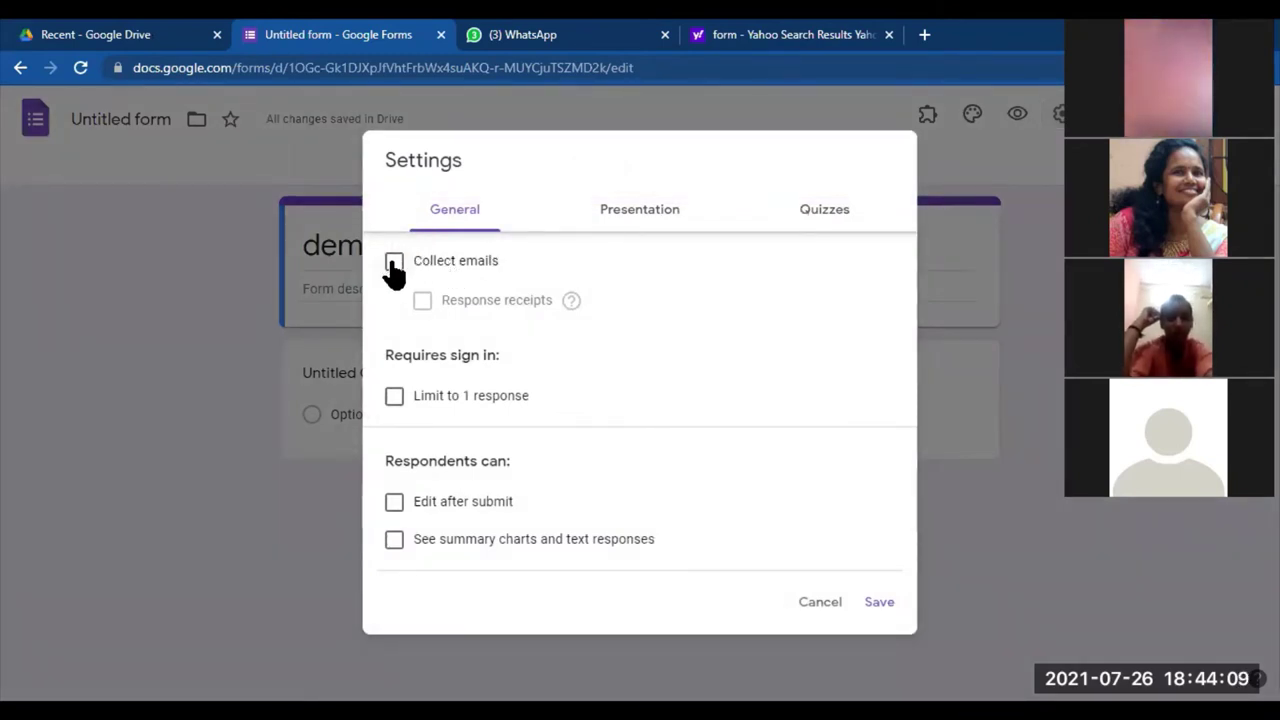
click(394, 261)
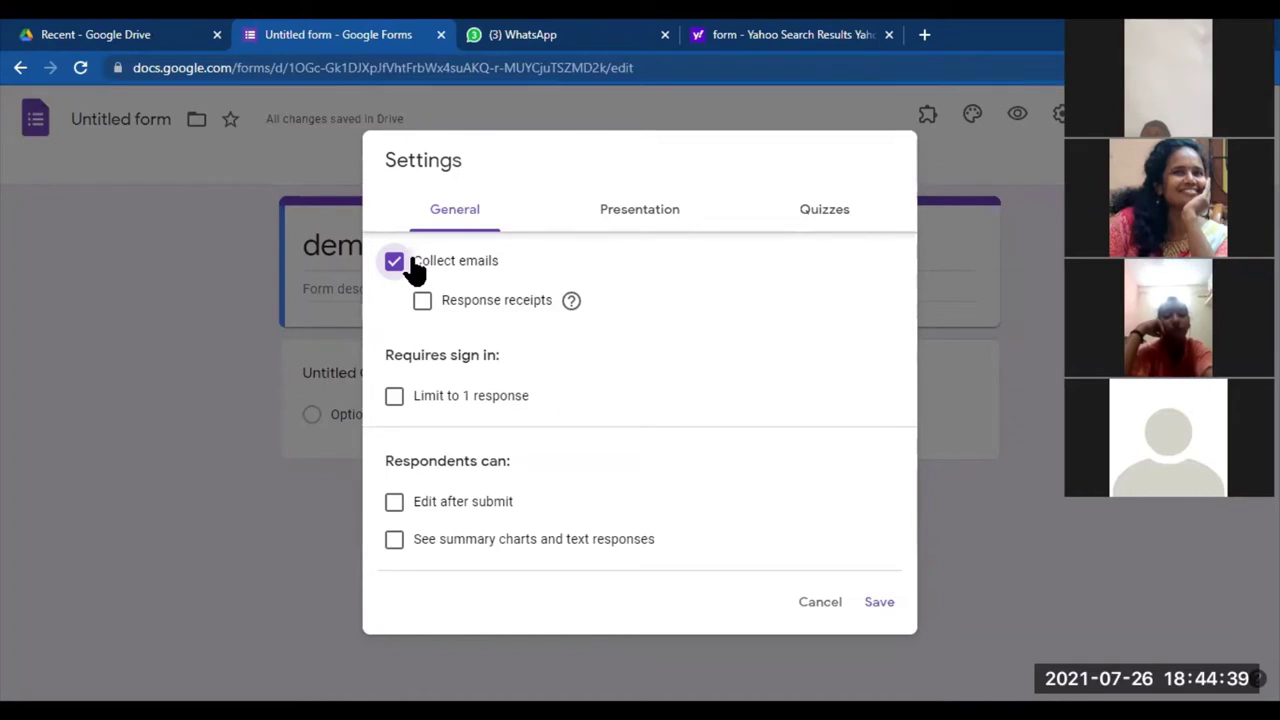
click(836, 212)
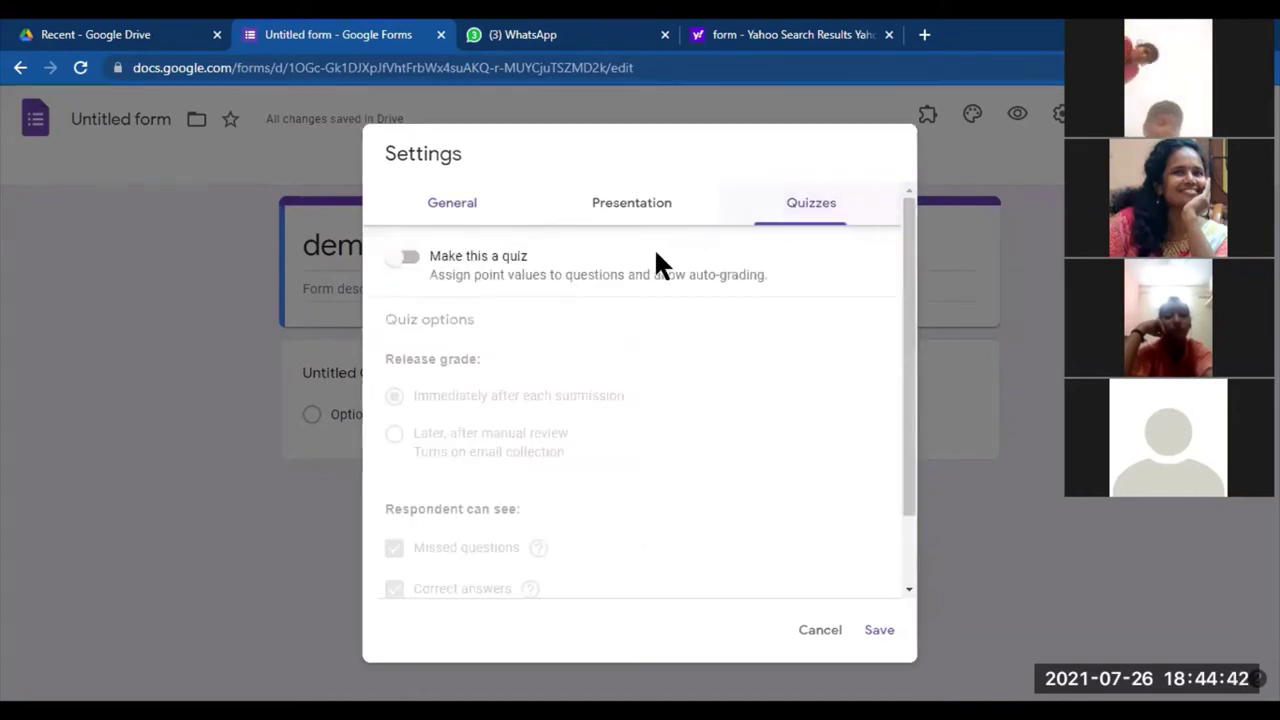
click(406, 258)
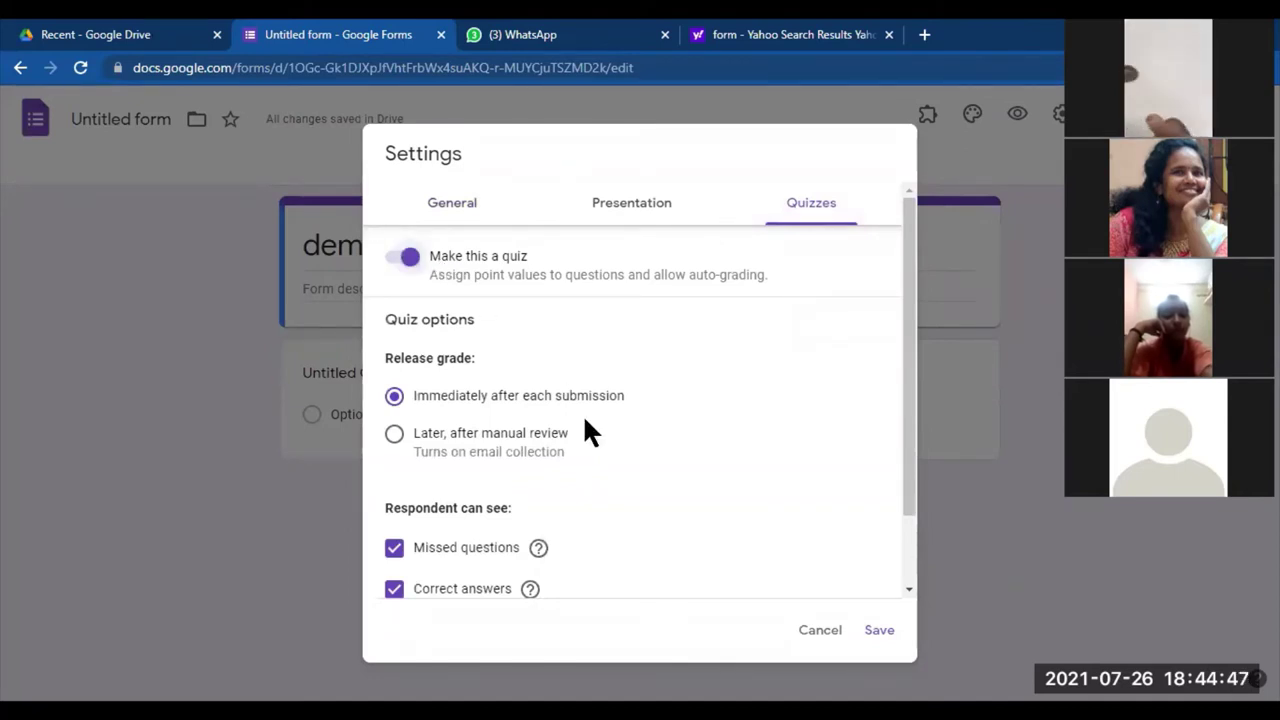
click(876, 632)
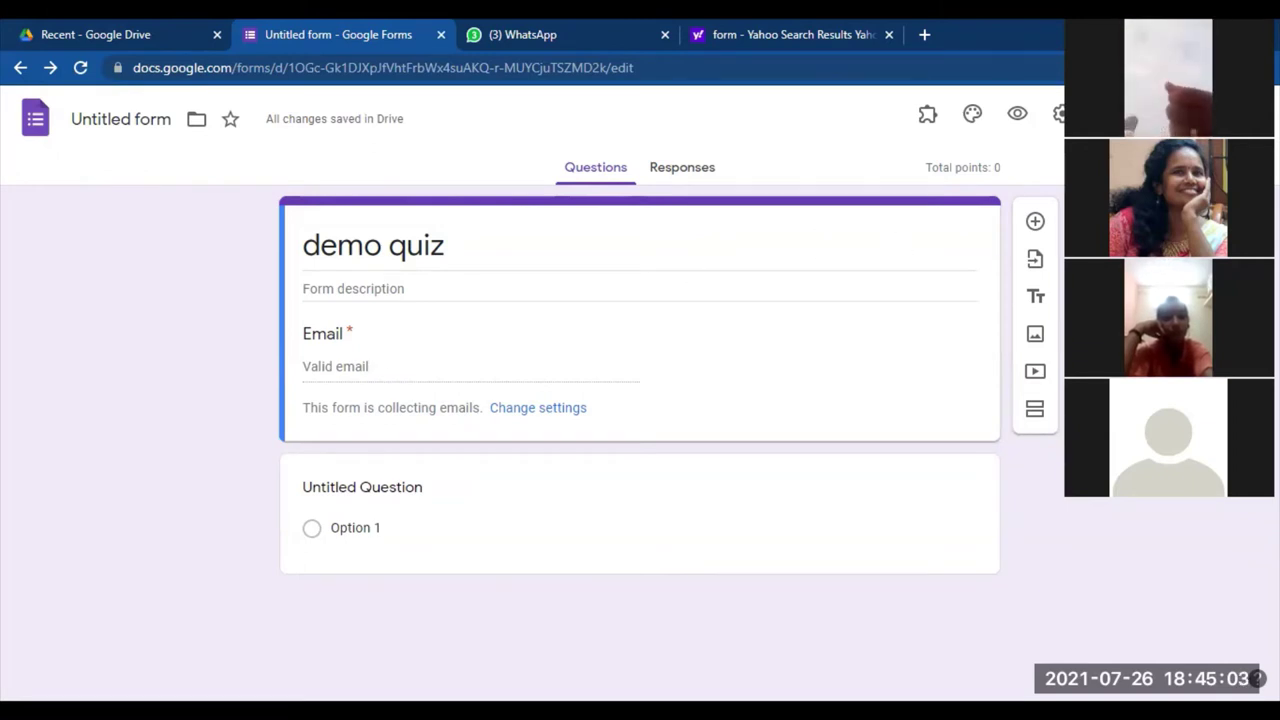
click(543, 492)
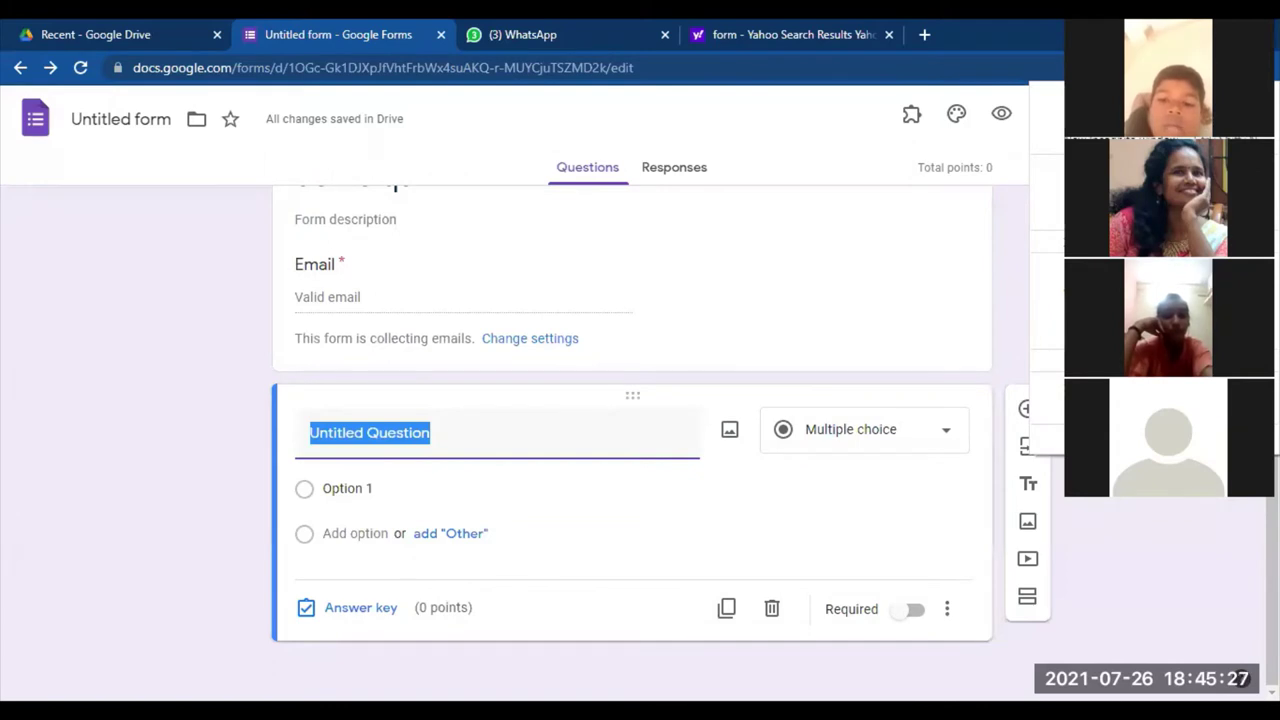
click(1134, 518)
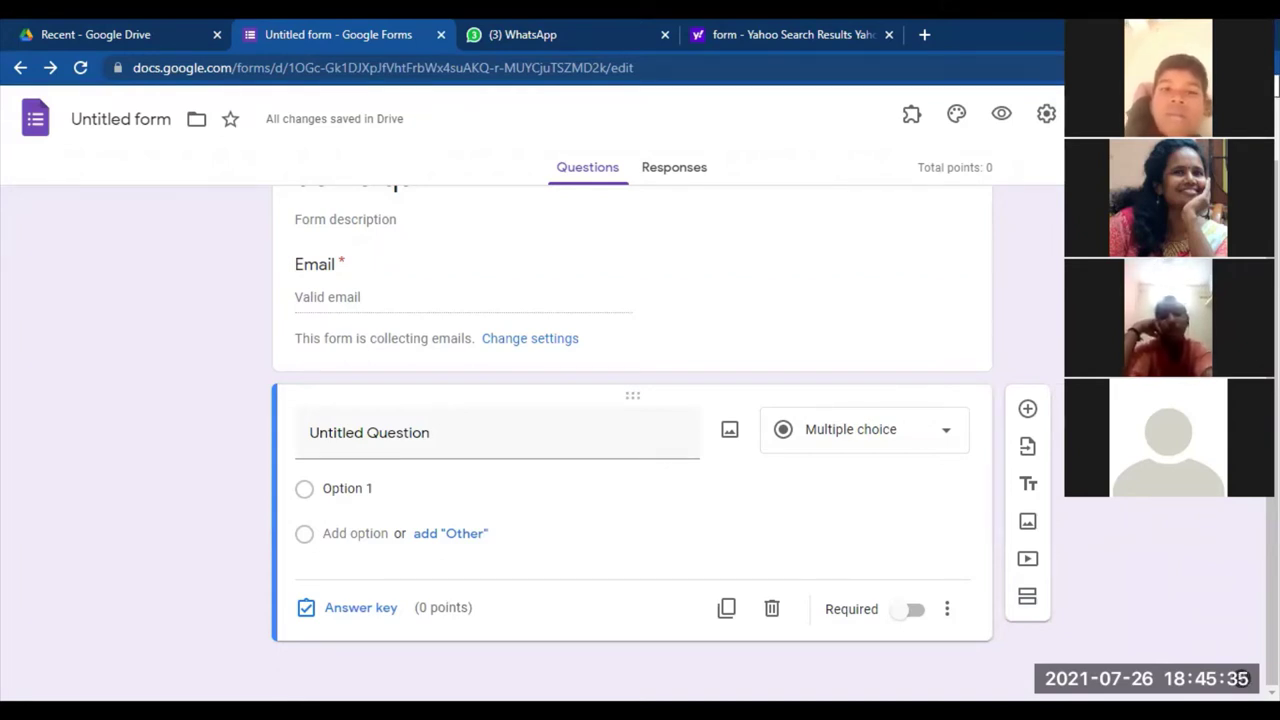
click(1185, 113)
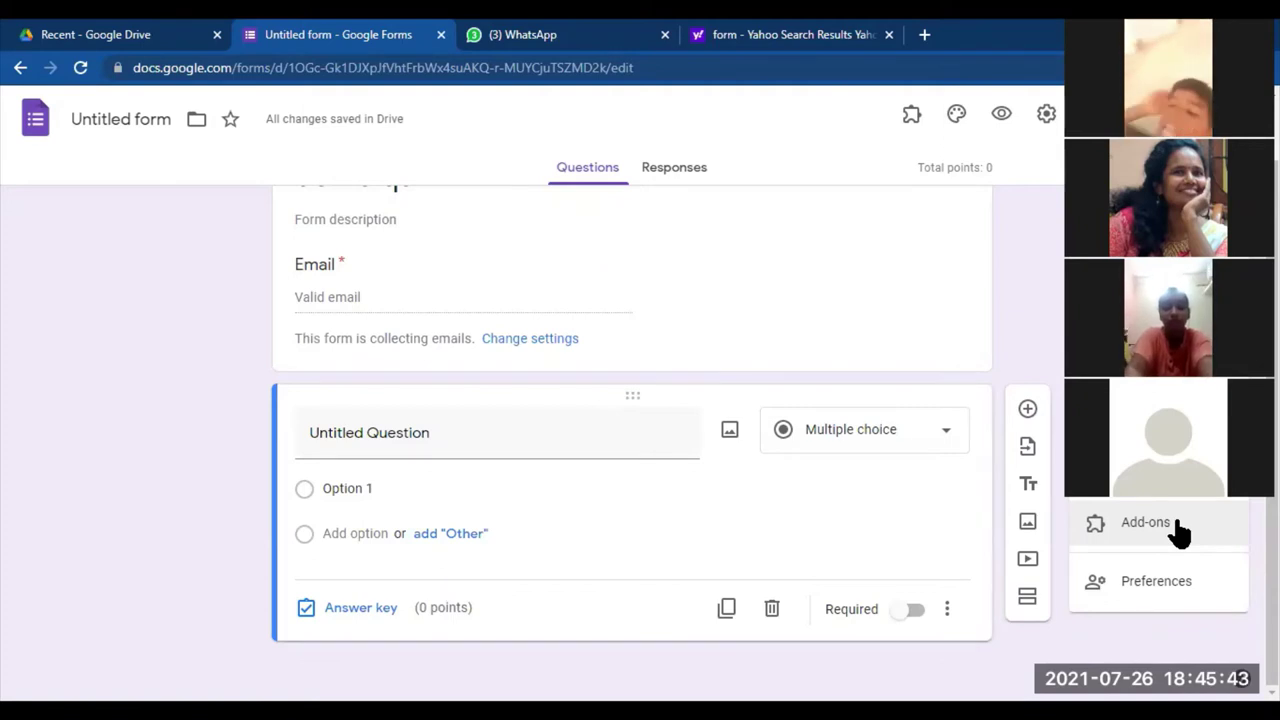
click(1004, 281)
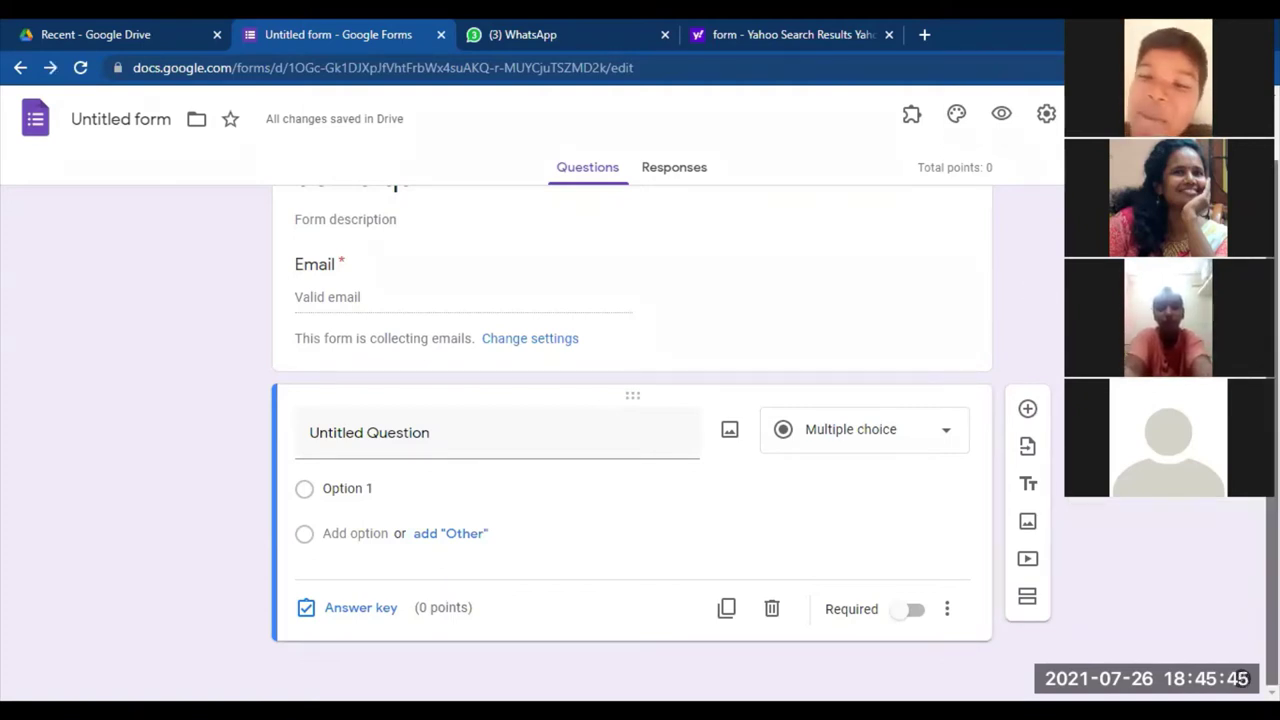
Replace the untitled multiple-choice question's text with "what is mango color"
click(535, 428)
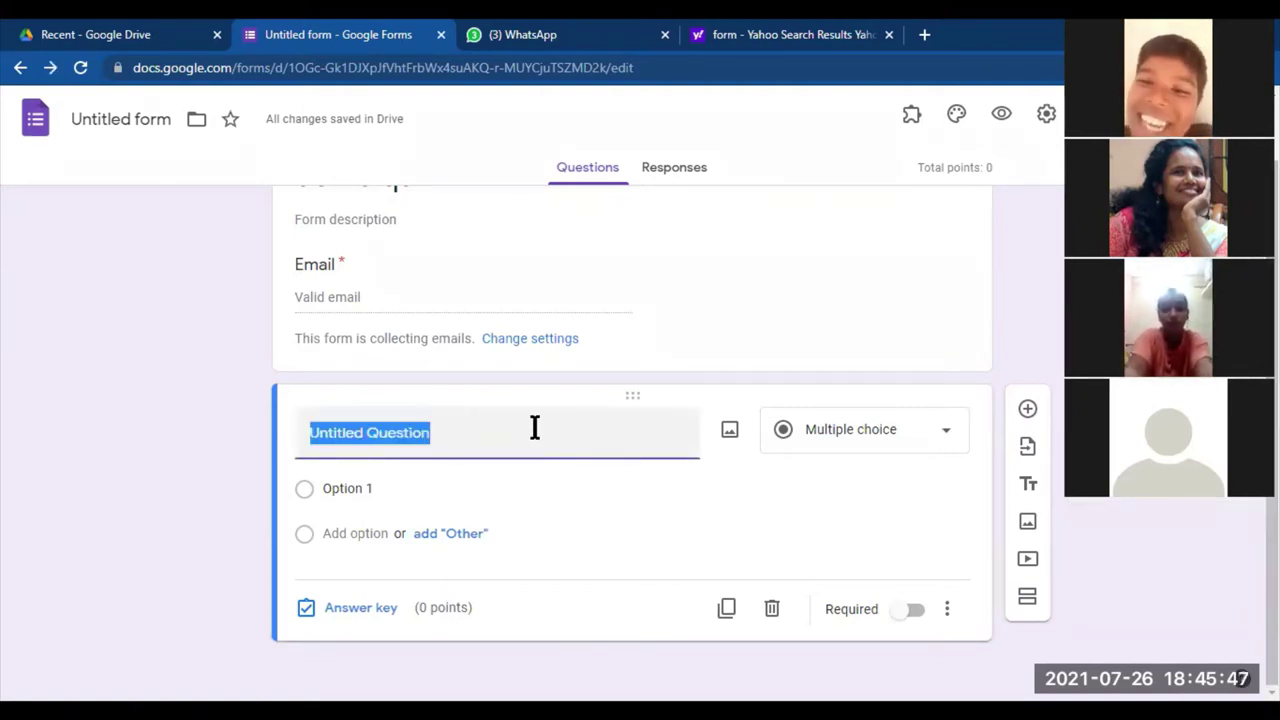
key(BackSpace)
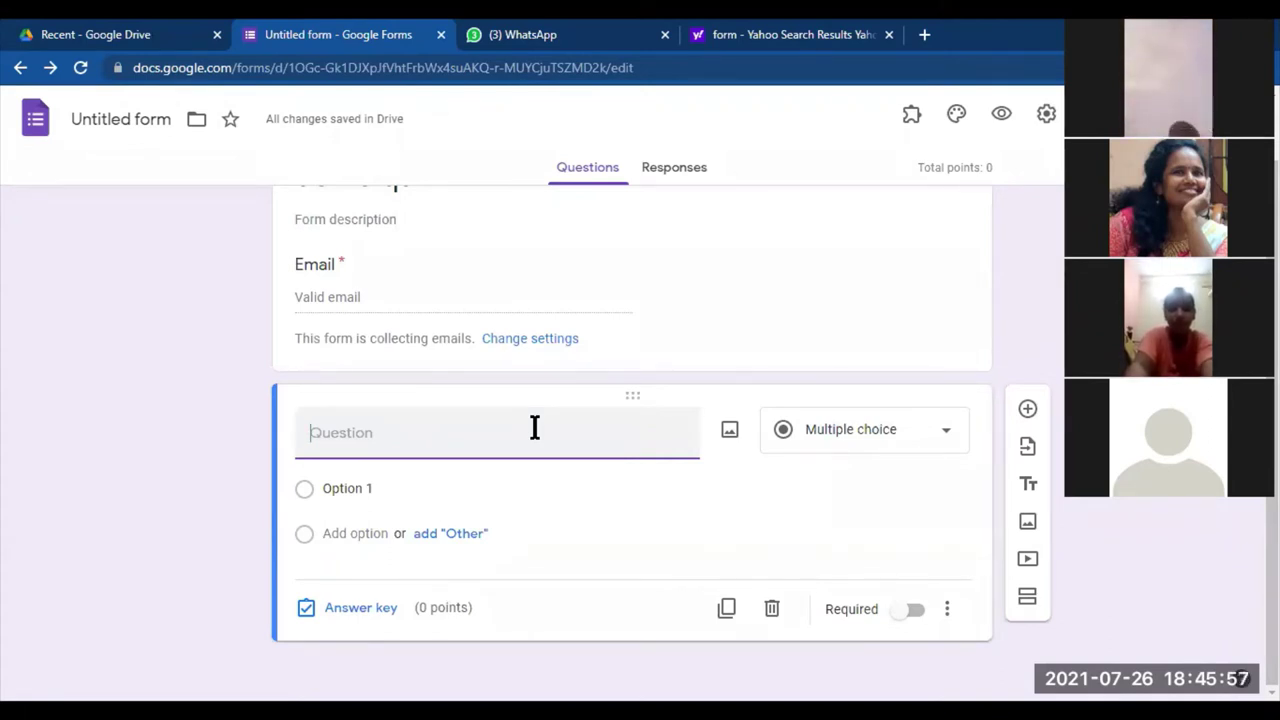
text(w)
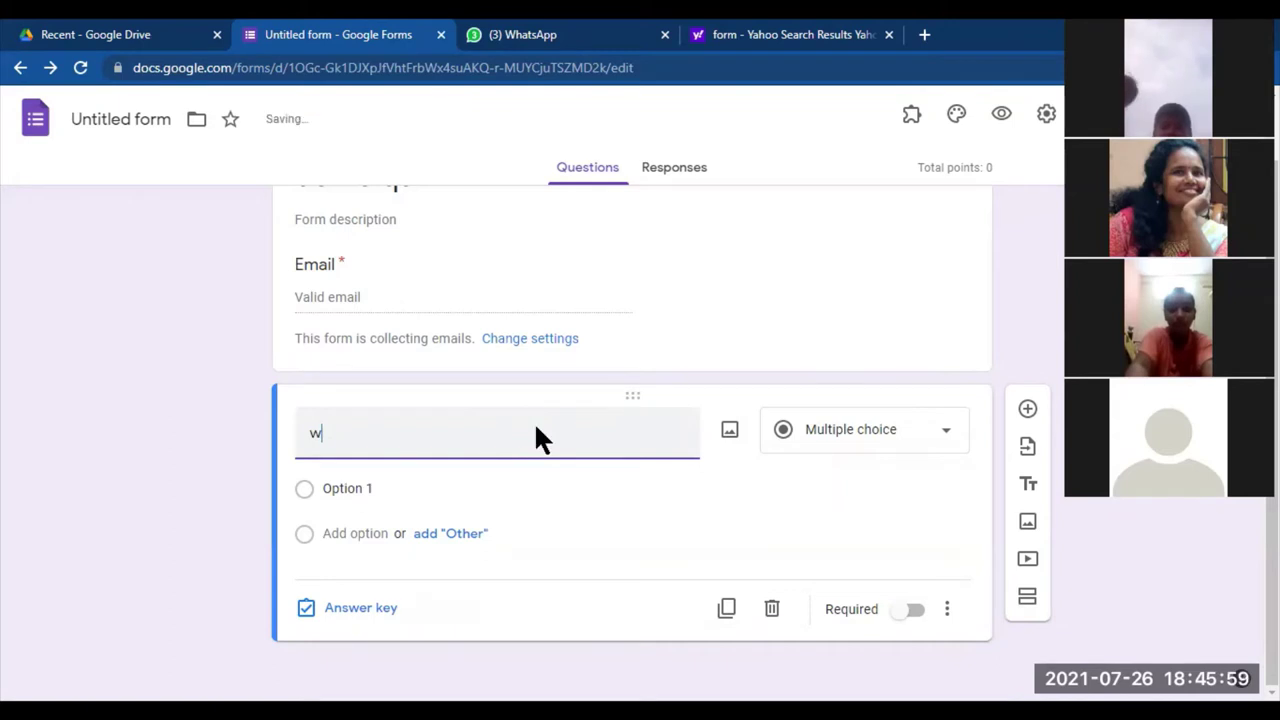
text(hat i)
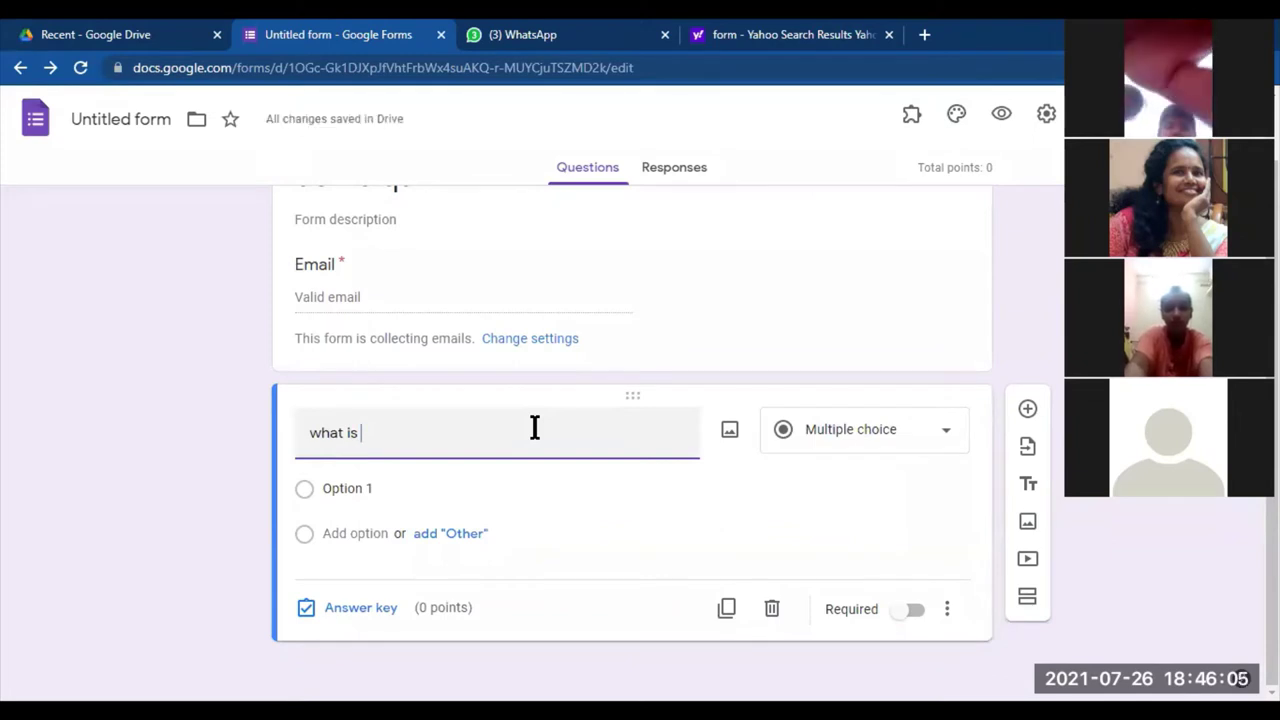
text(s)
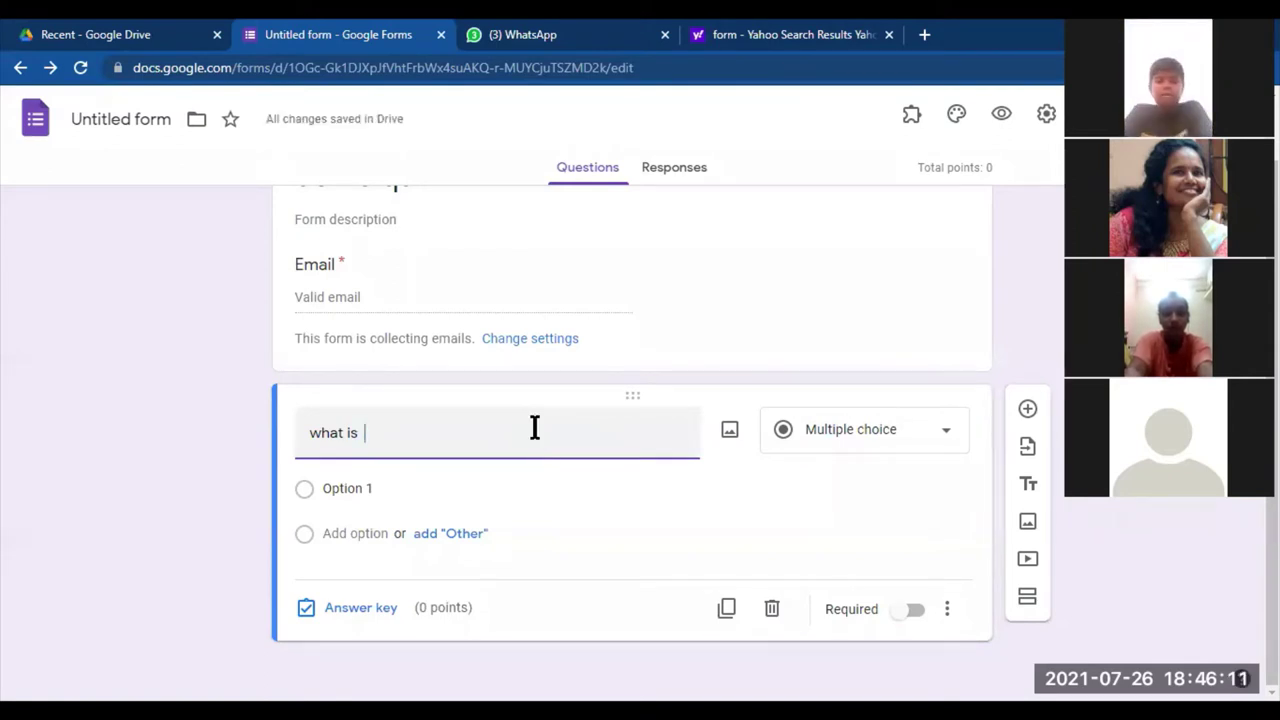
text(ma)
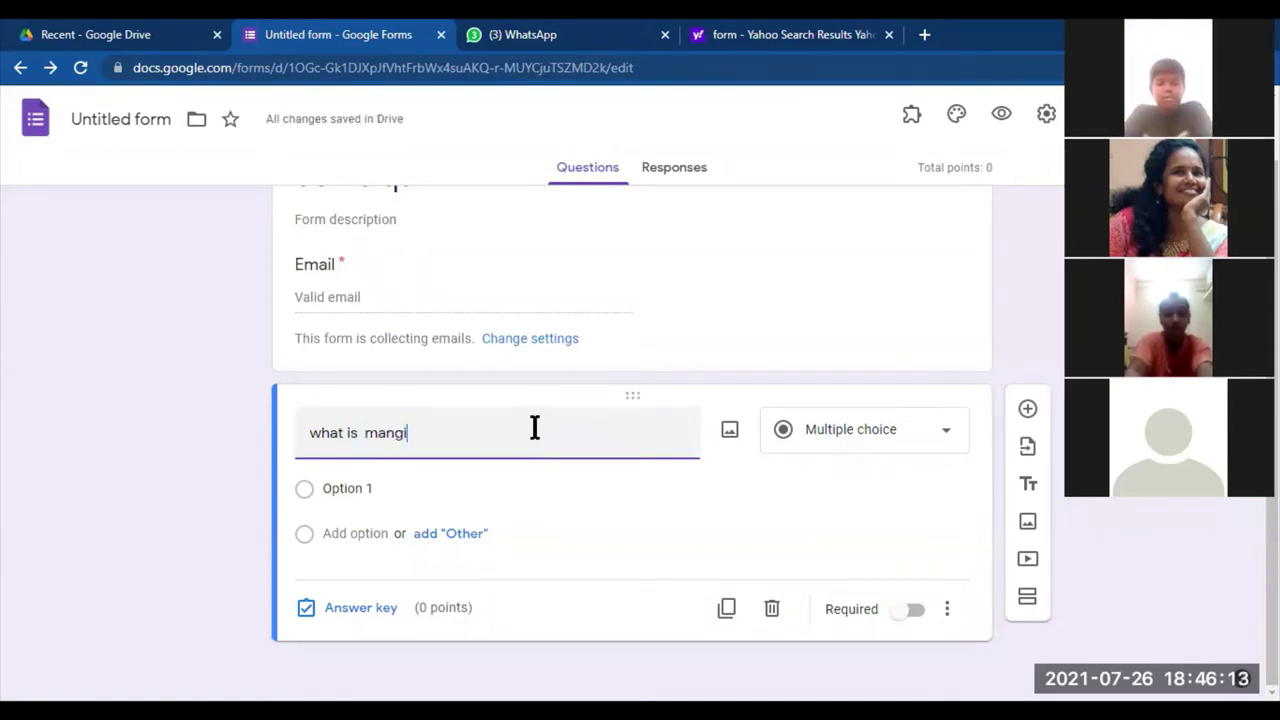
text(ngi)
key(BackSpace)
text(o co)
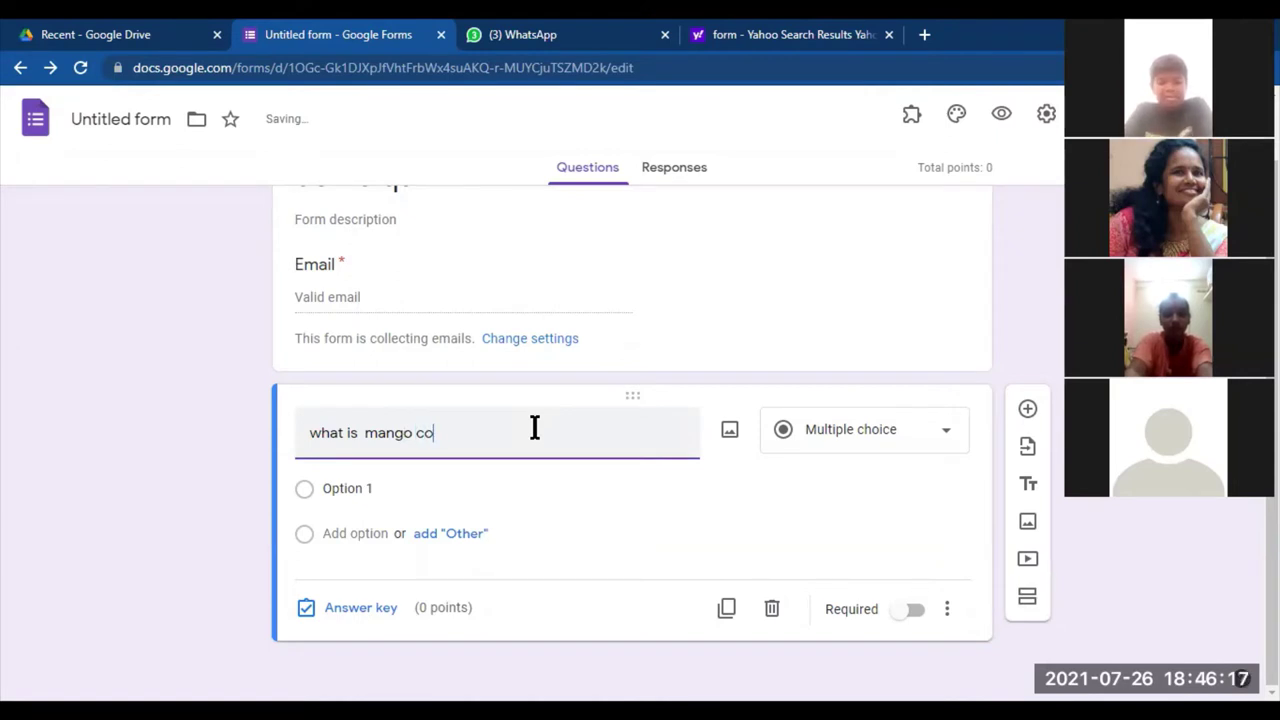
text(lo)
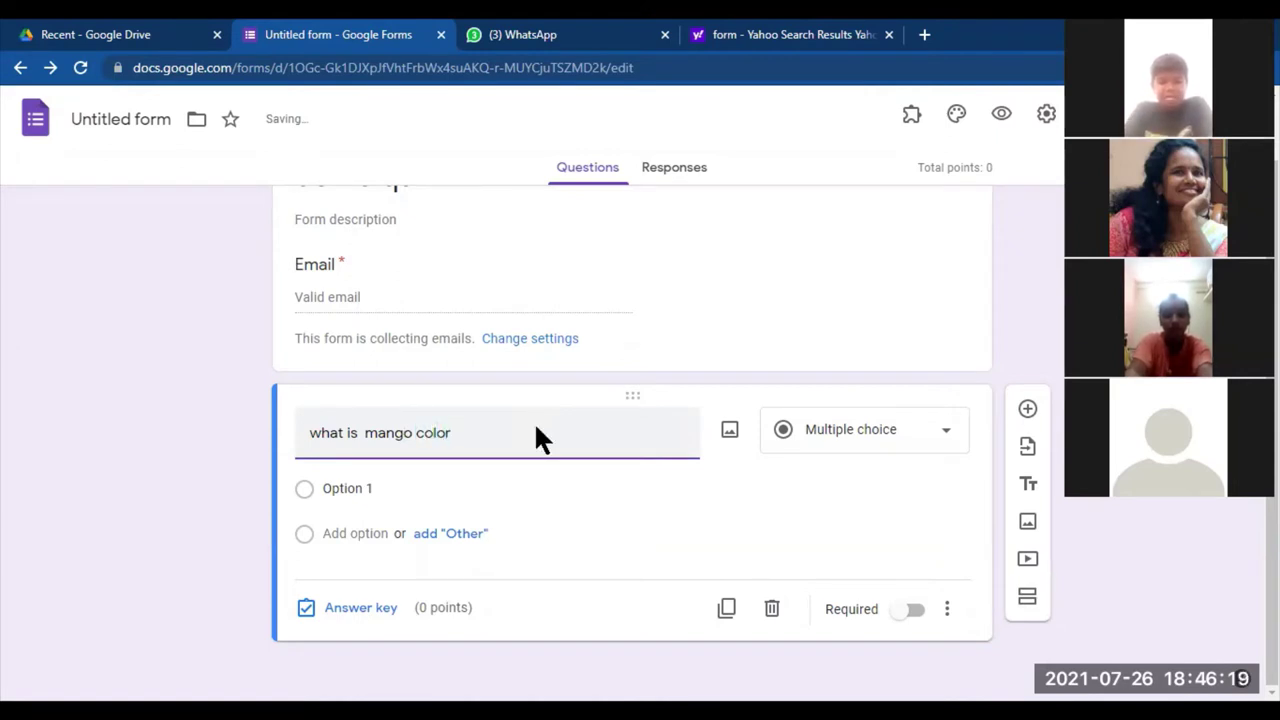
text(r)
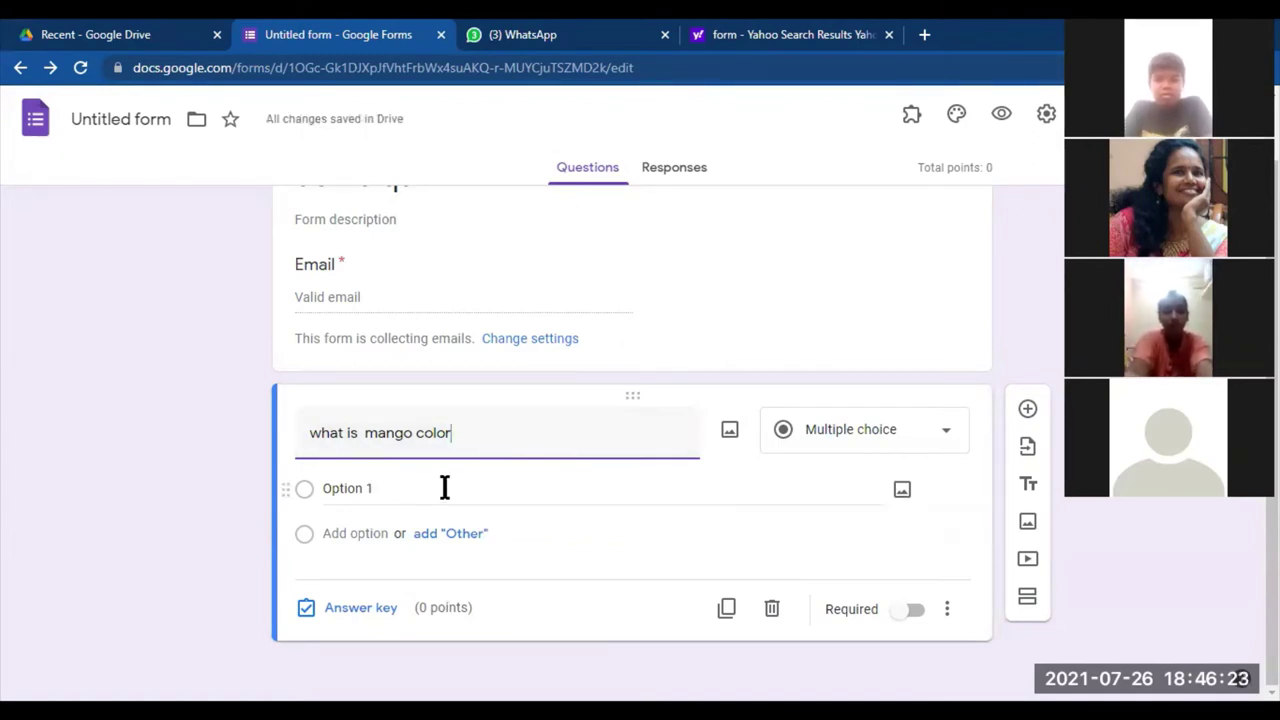
Set the mango question's score to 10 points in its answer key
click(360, 612)
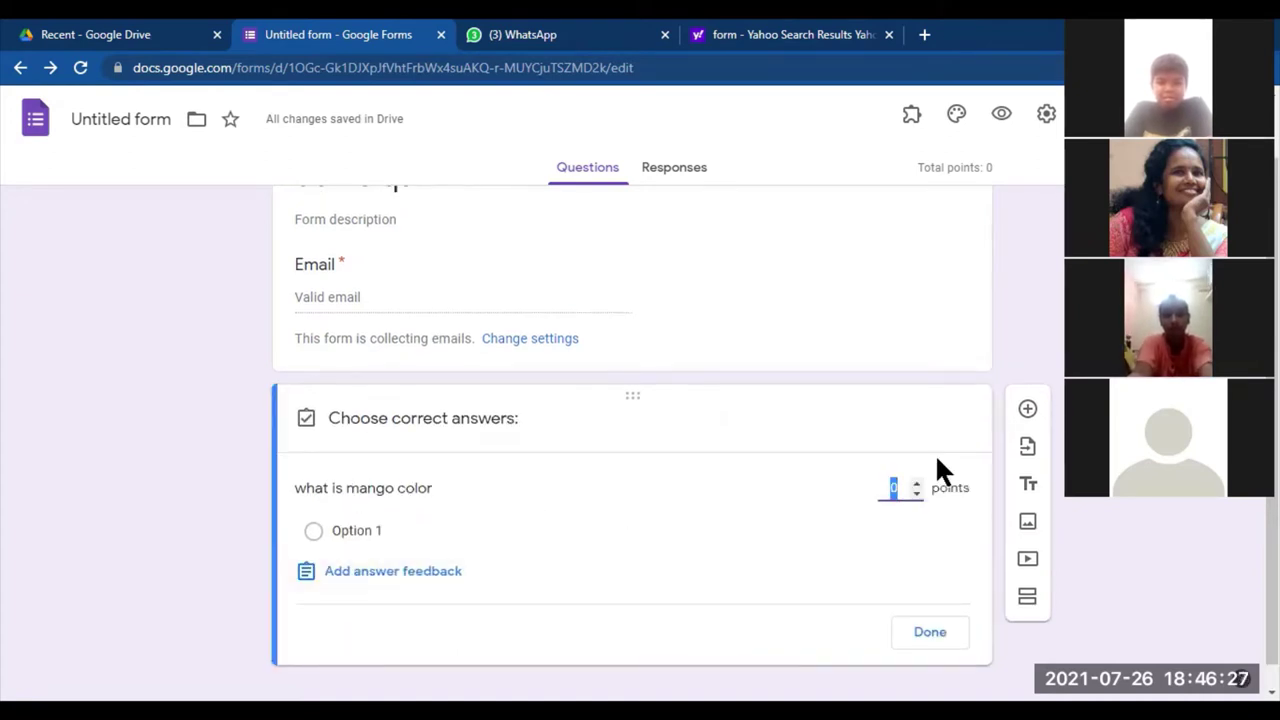
text(10)
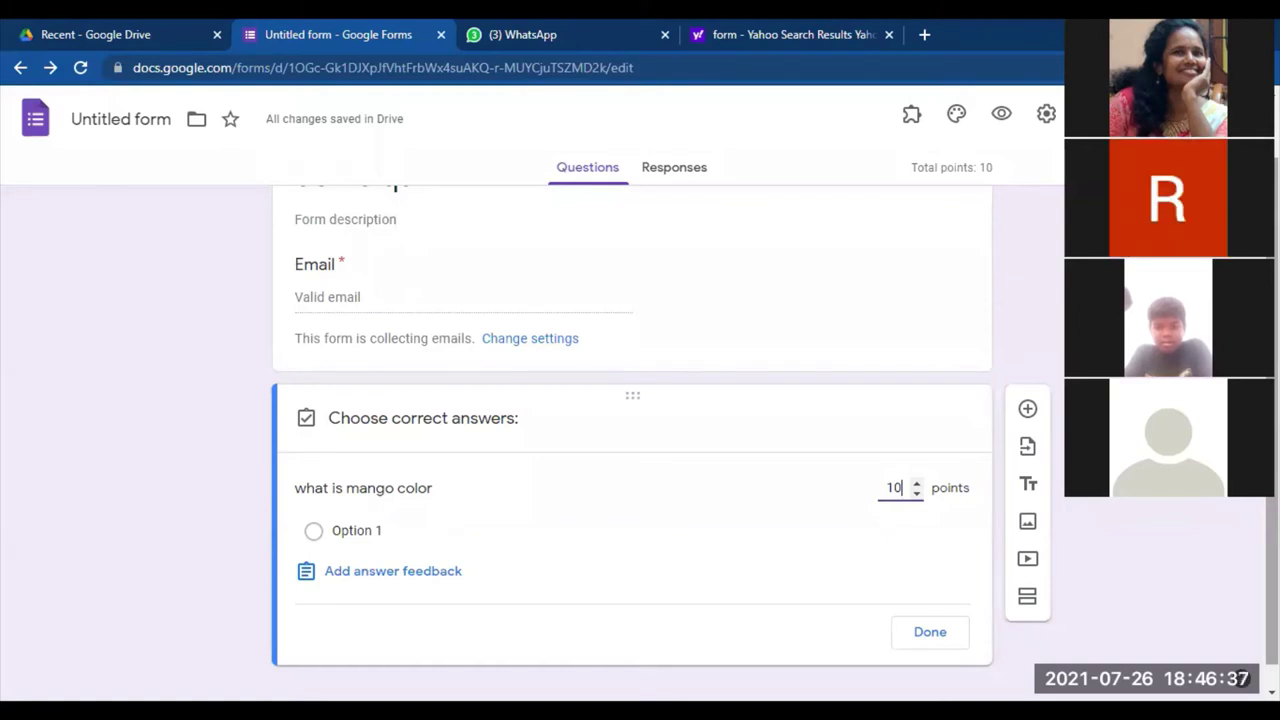
scroll(848, 540, down, 1)
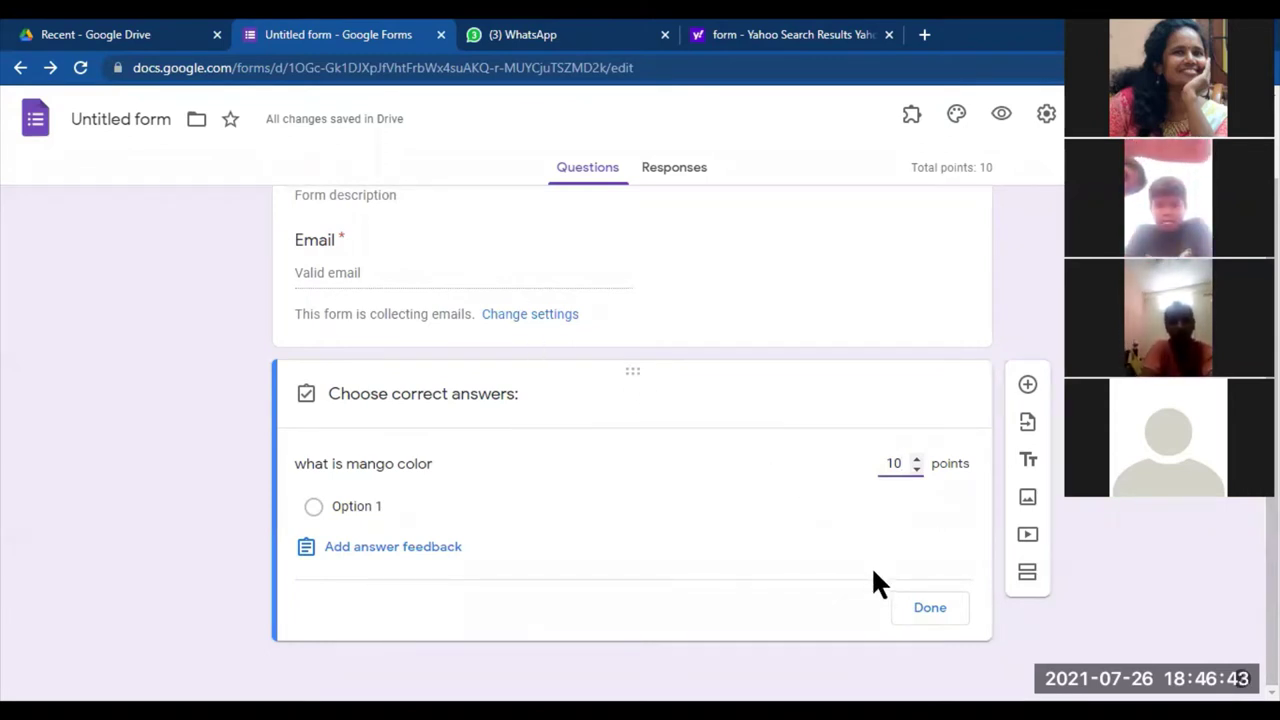
click(722, 560)
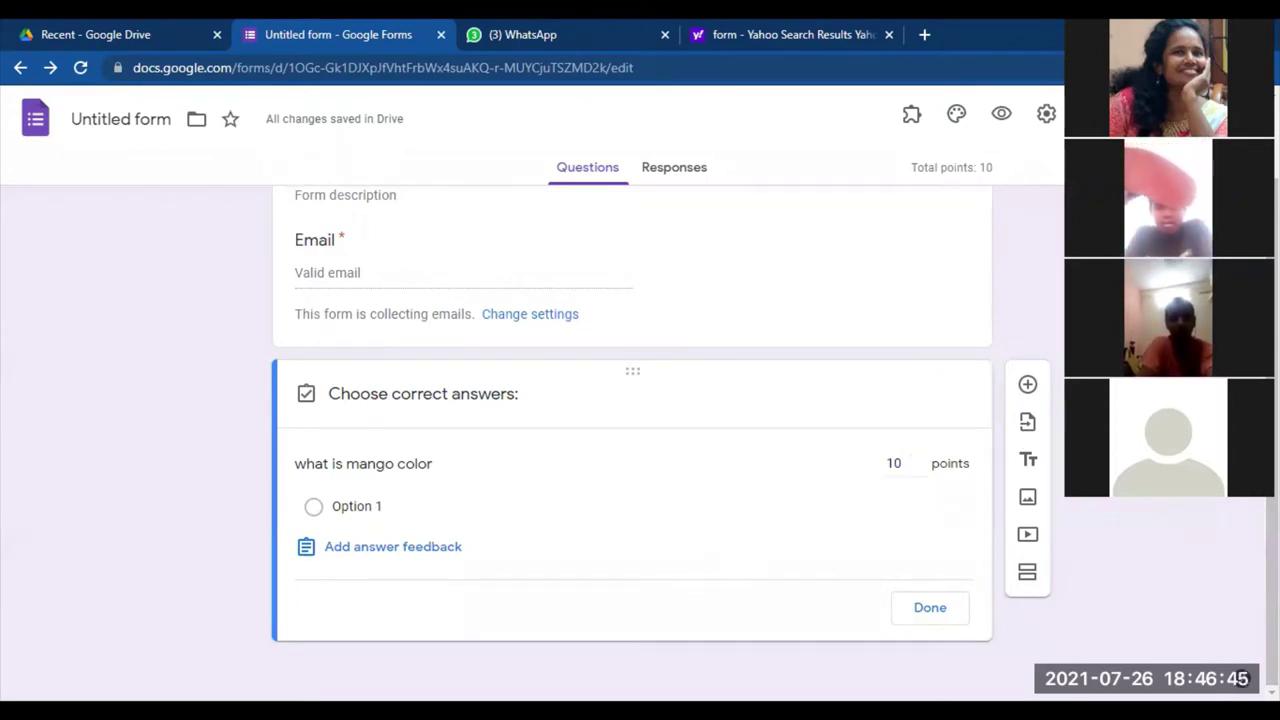
click(931, 612)
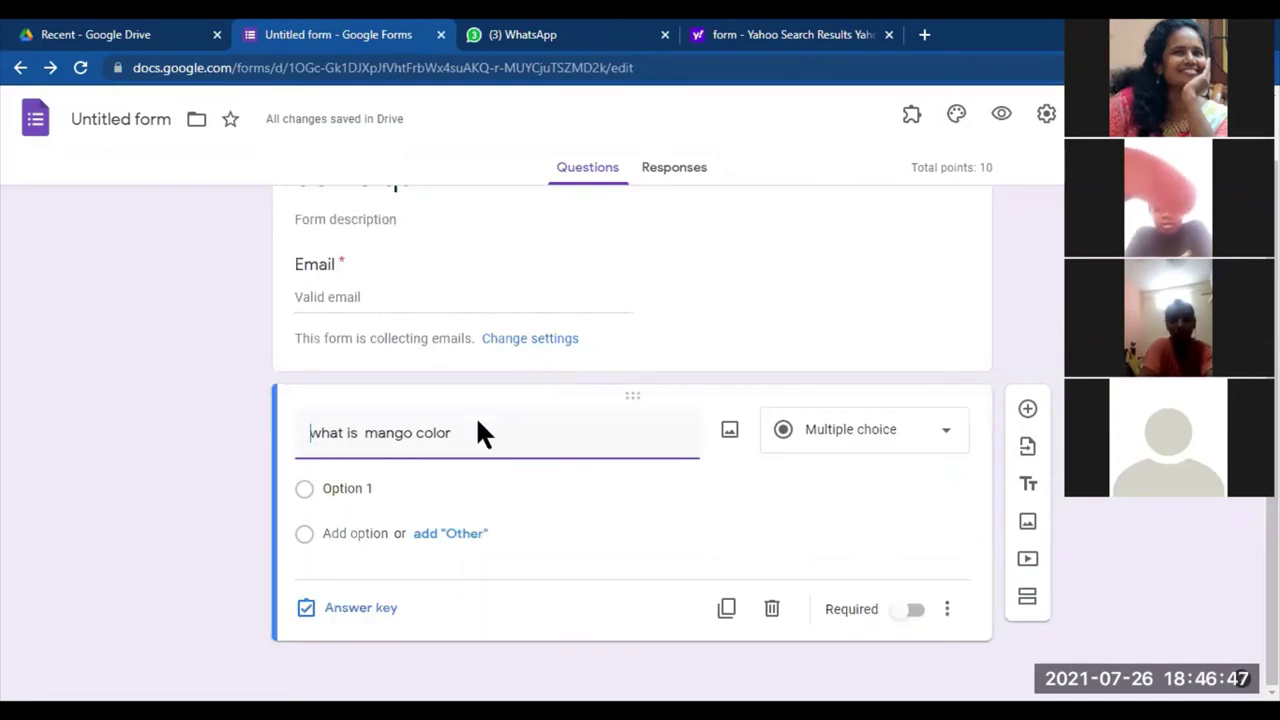
Enter "red", "yellow", "blue" and "green" as the answer options of the mango question
click(440, 488)
key(BackSpace)
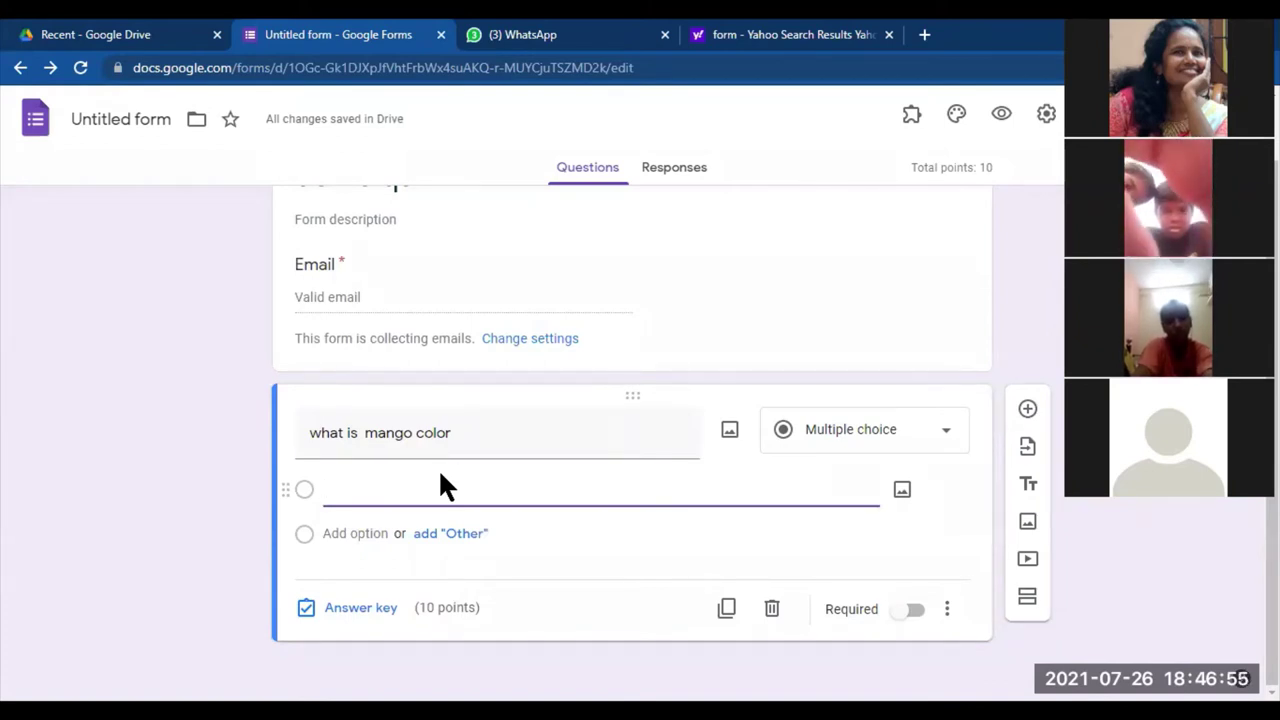
text(red)
key(Return)
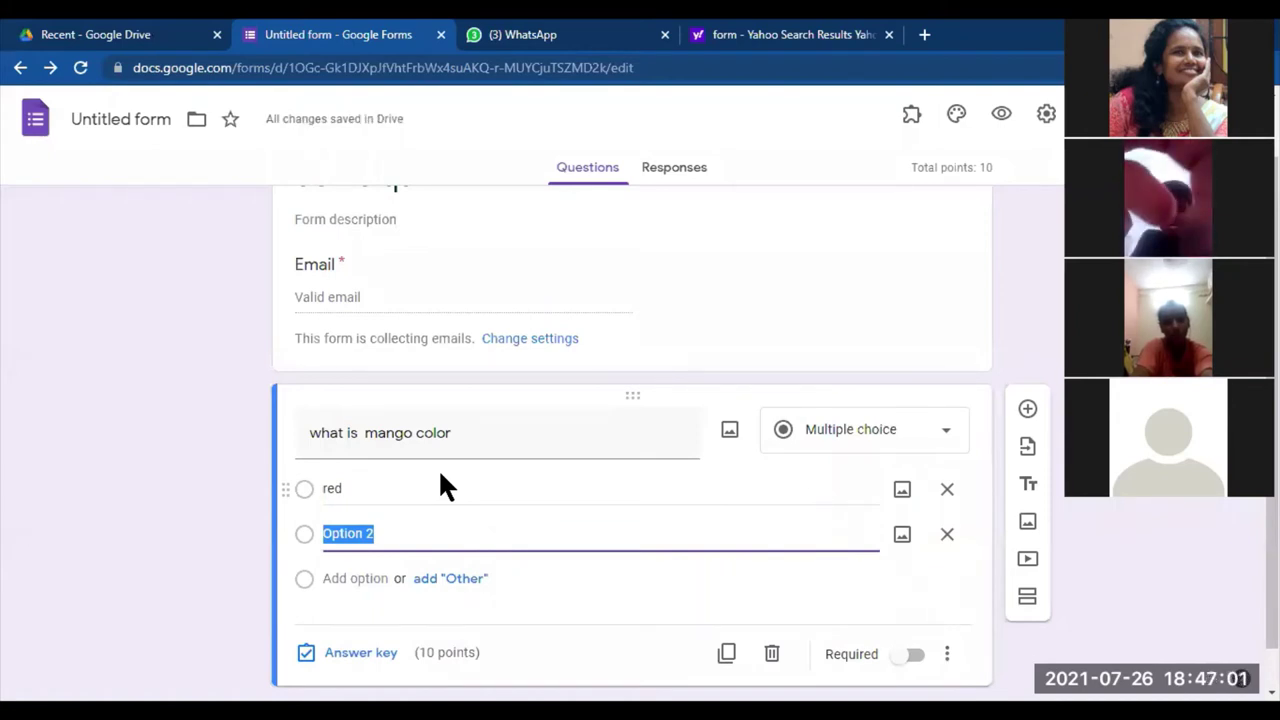
text(yellow)
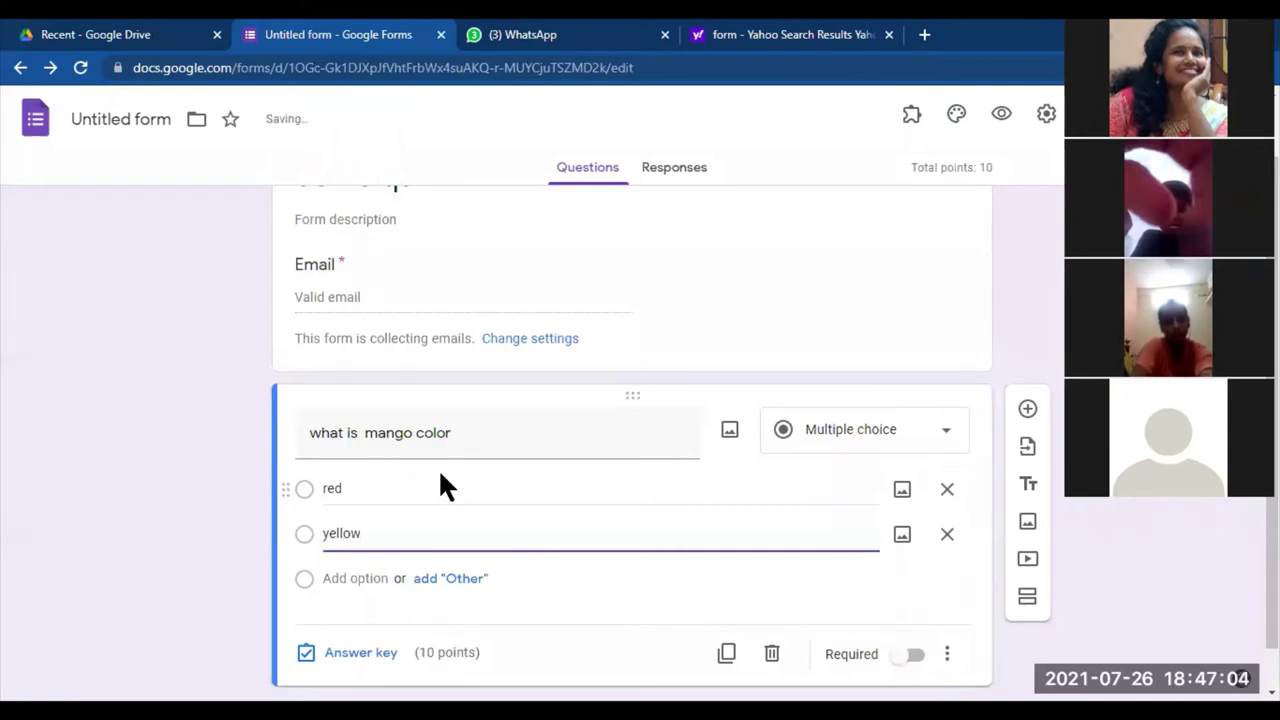
key(Return)
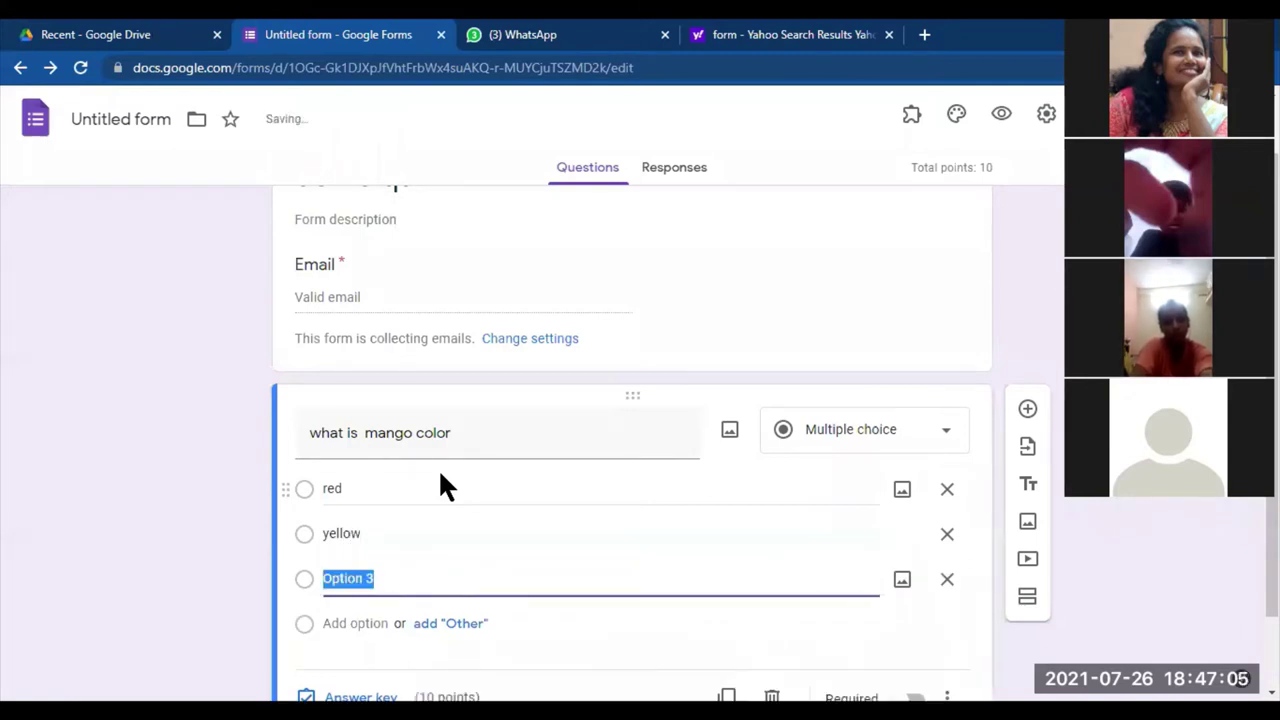
text(bl)
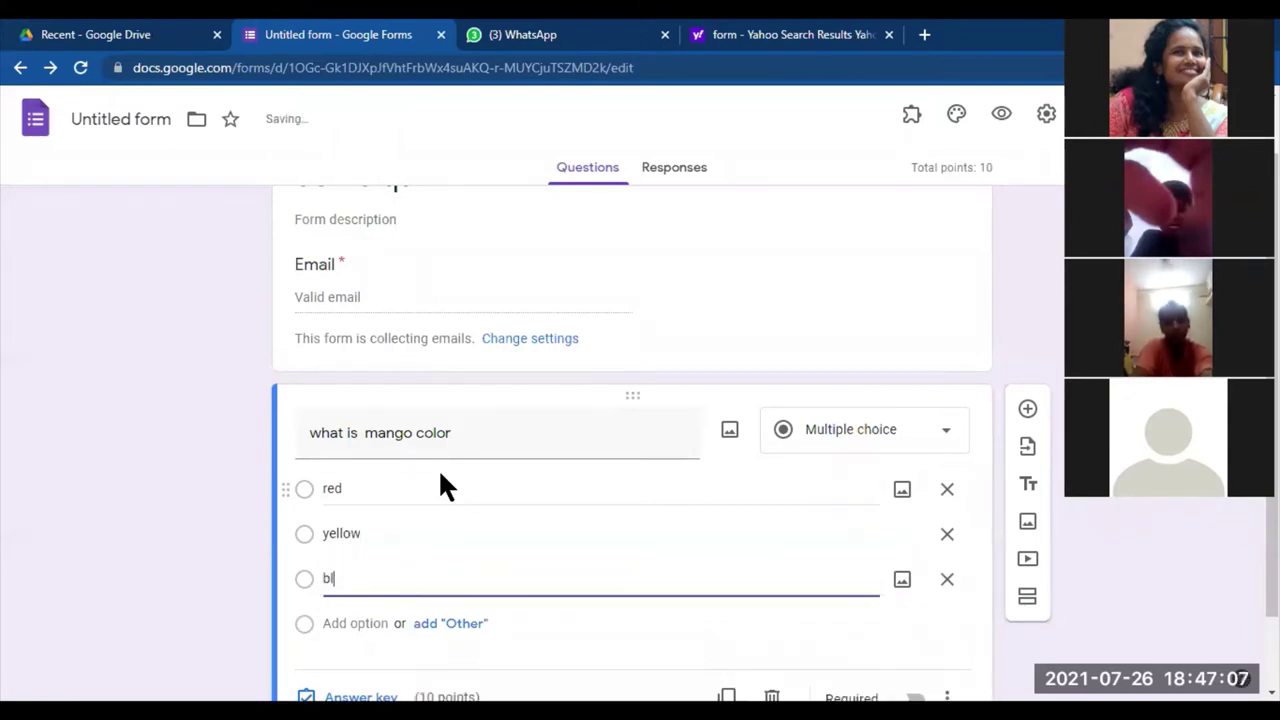
text(ue)
key(Return)
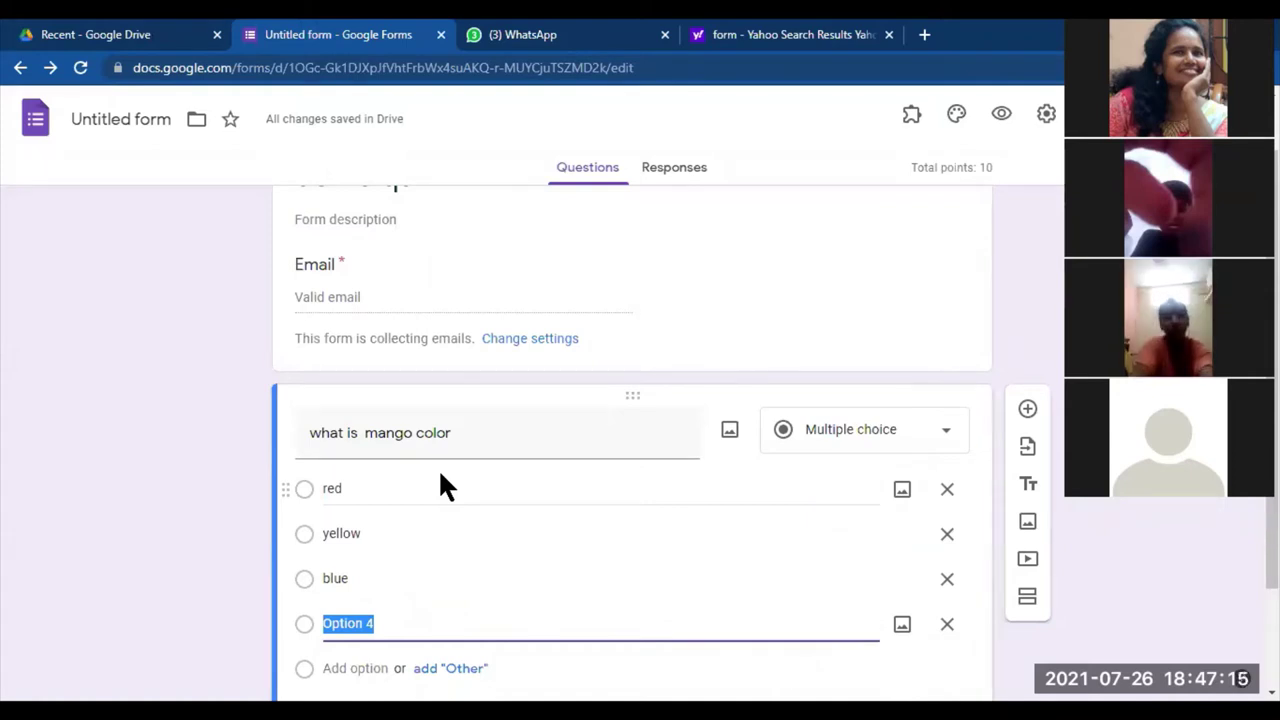
text(g)
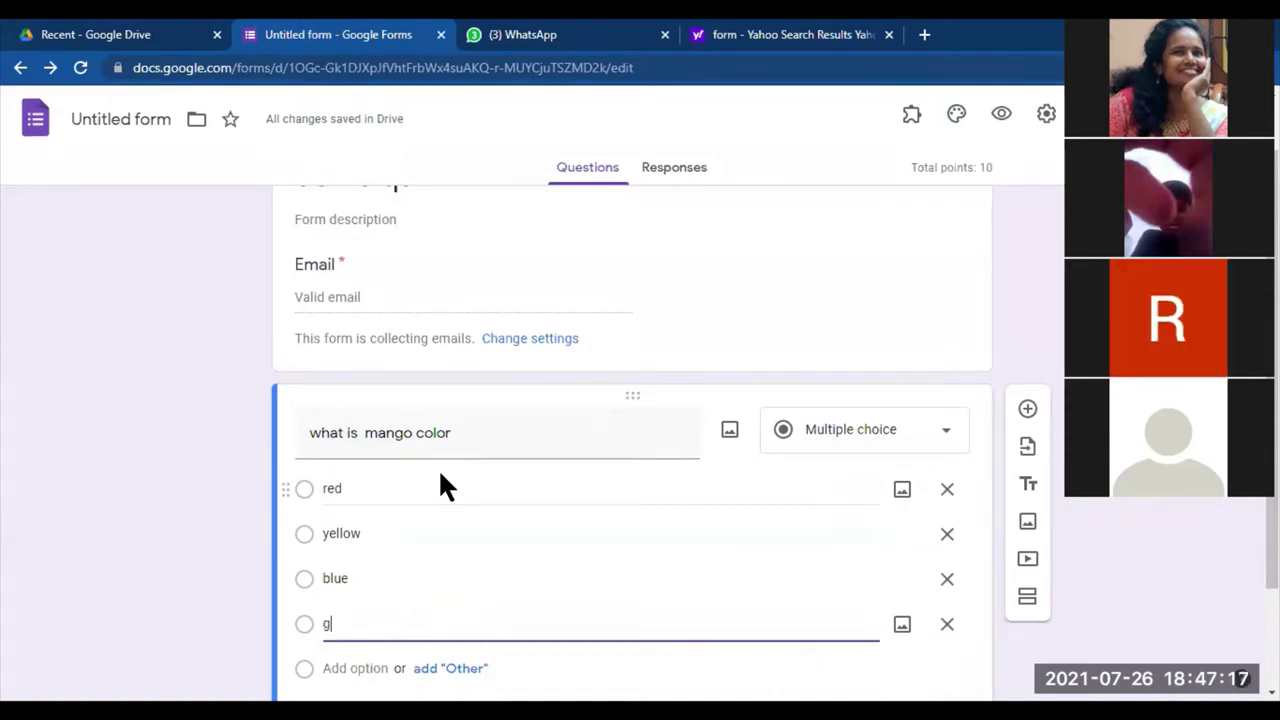
text(reen)
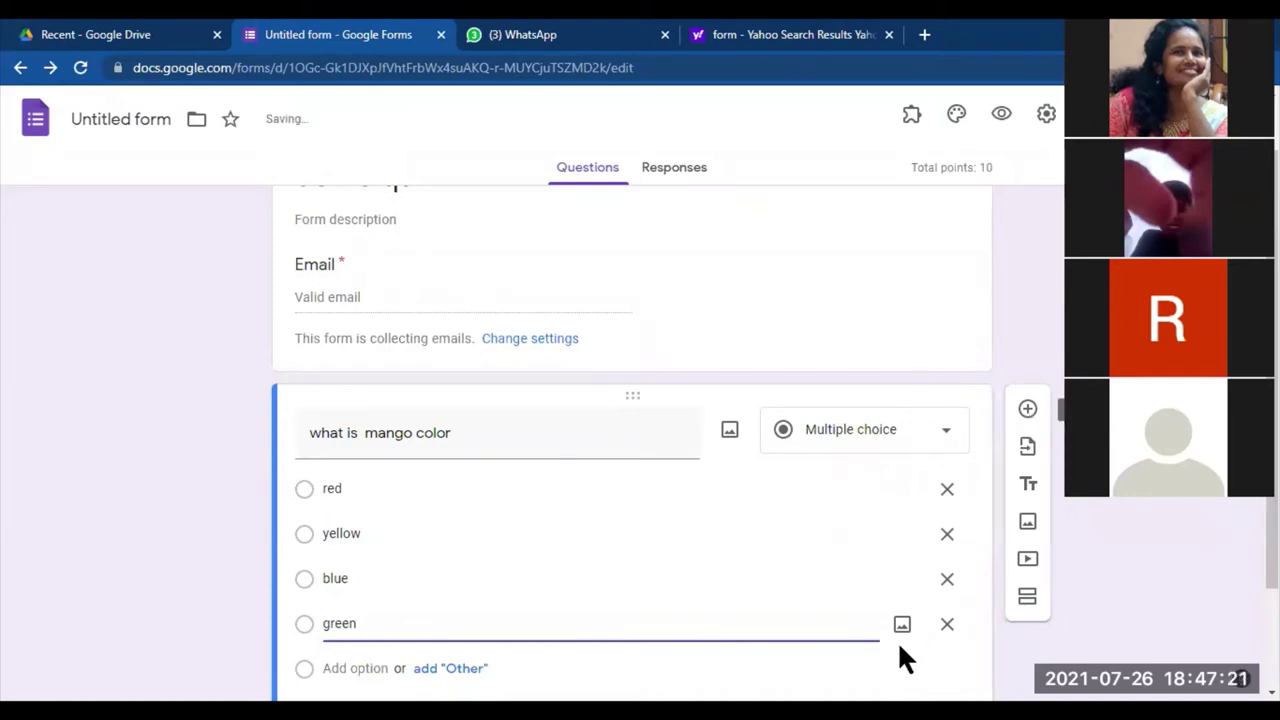
Mark "yellow" as the correct answer in the mango question's answer key
scroll(1272, 400, down, 1)
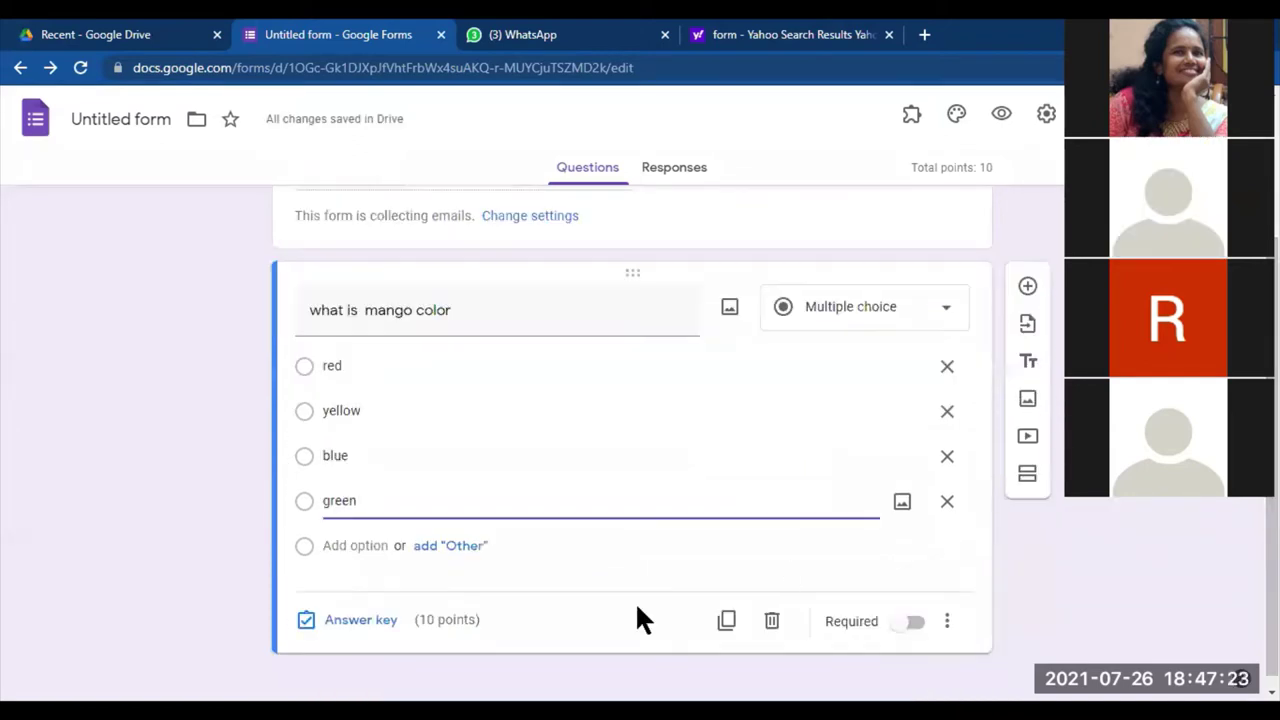
click(324, 621)
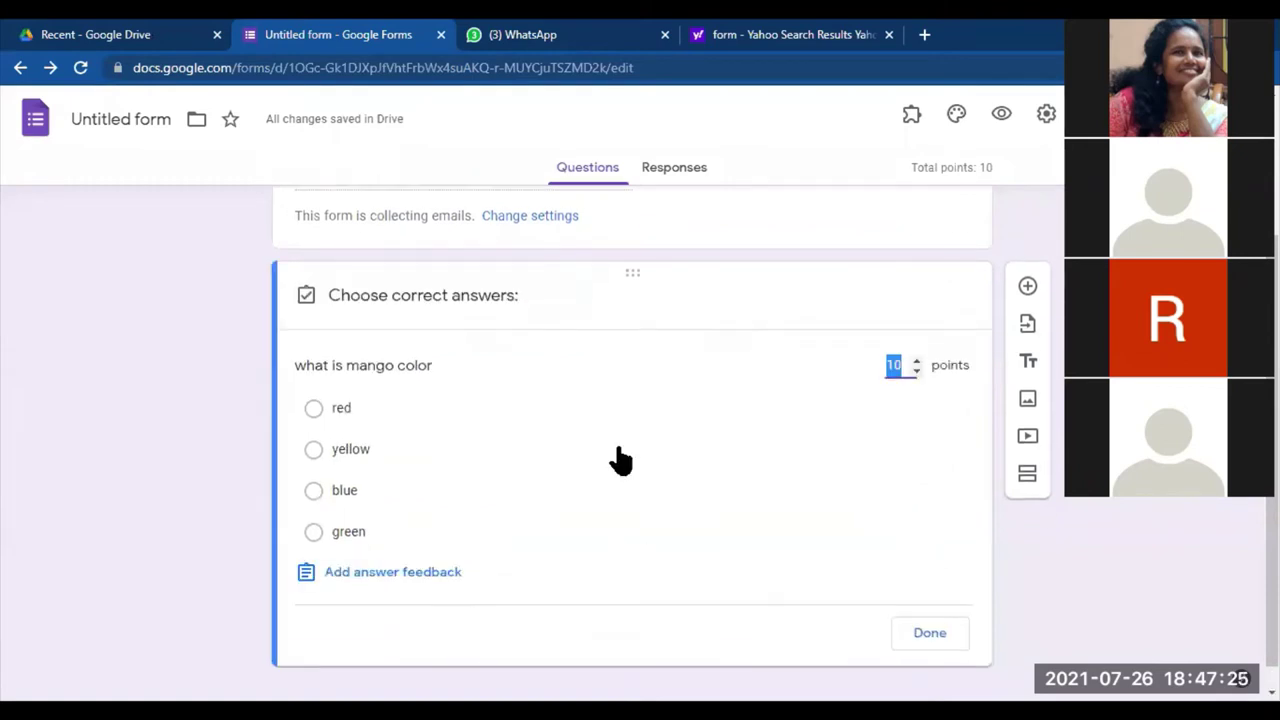
click(318, 451)
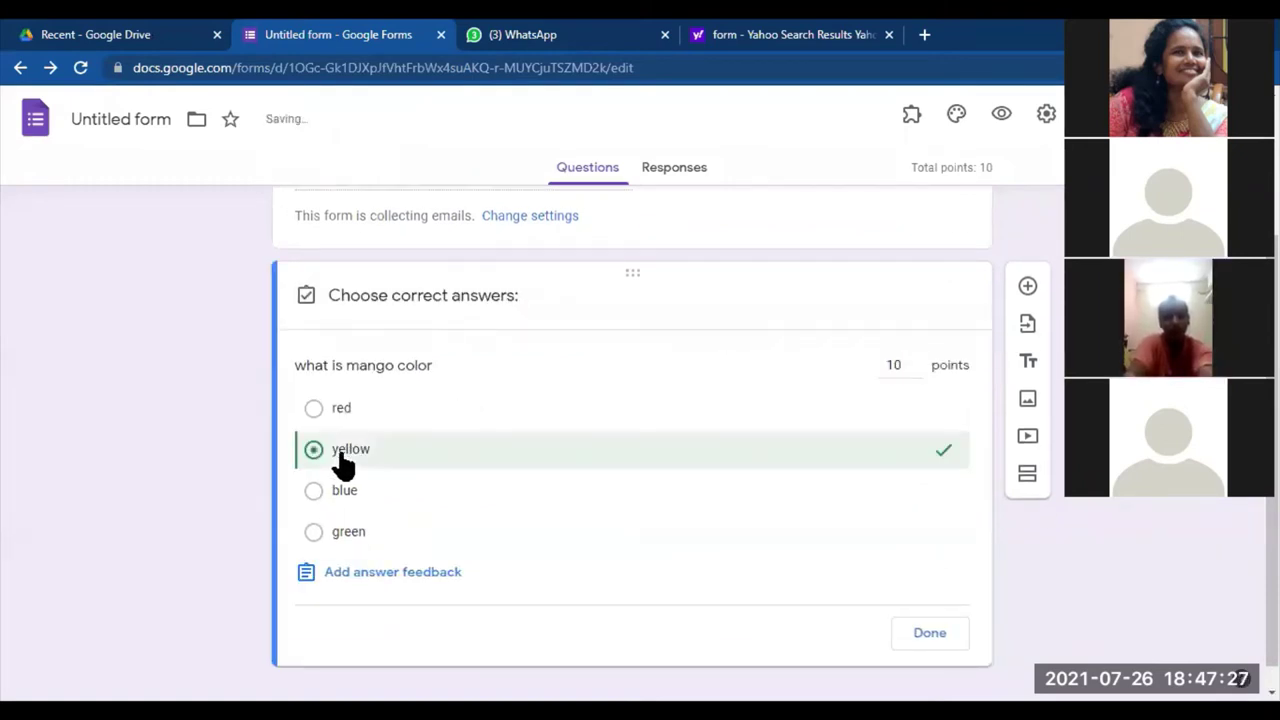
click(930, 635)
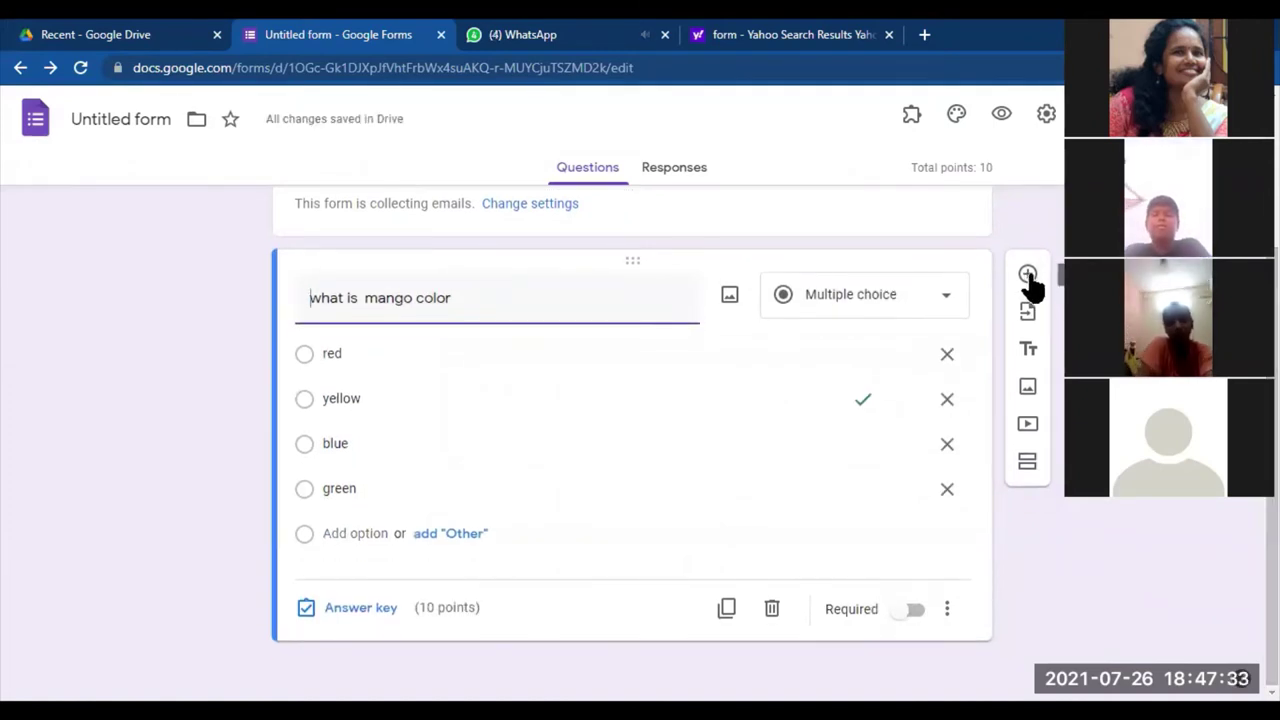
Add a new section between the "demo quiz" header block and the mango question
scroll(850, 308, up, 2)
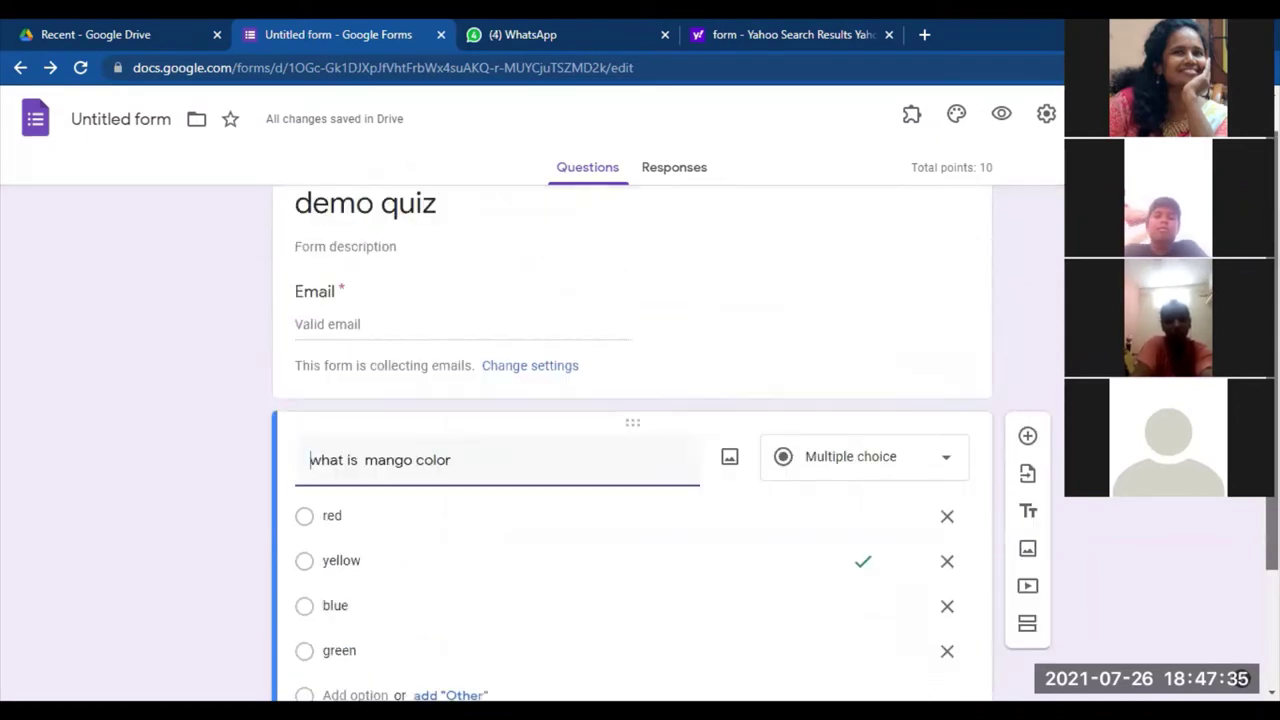
click(845, 309)
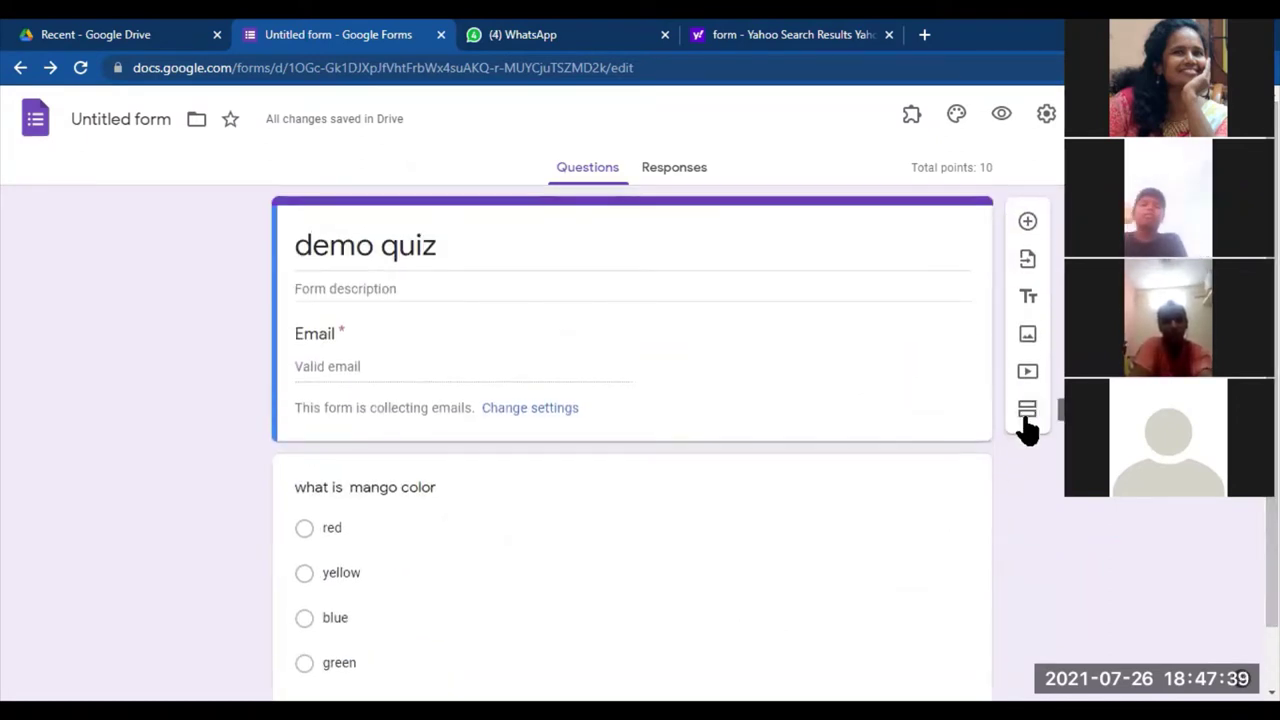
click(1027, 420)
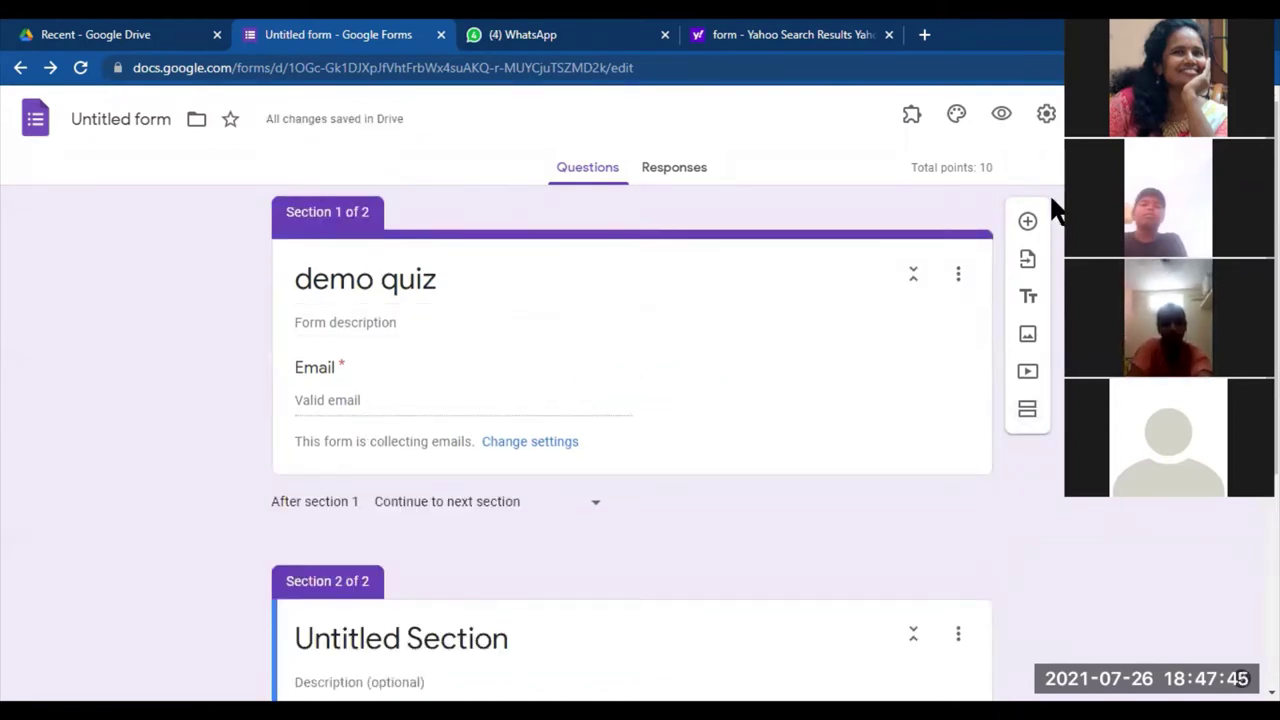
click(1026, 219)
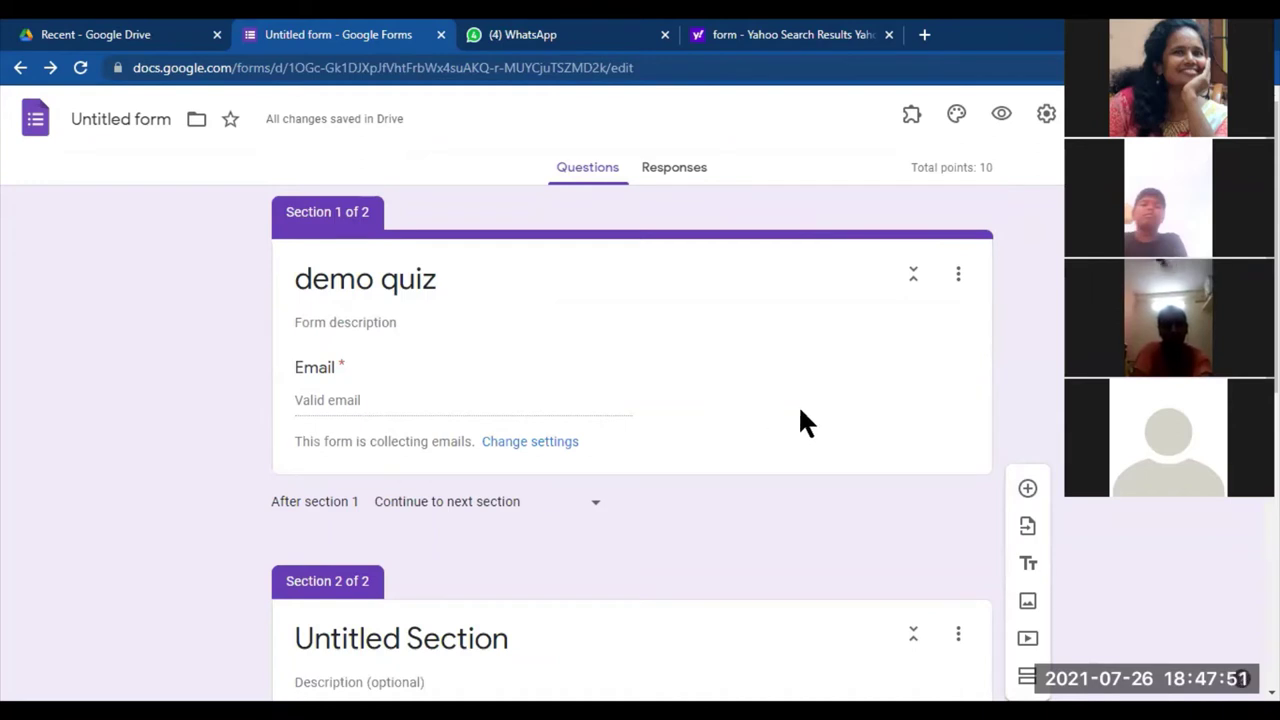
scroll(630, 440, down, 3)
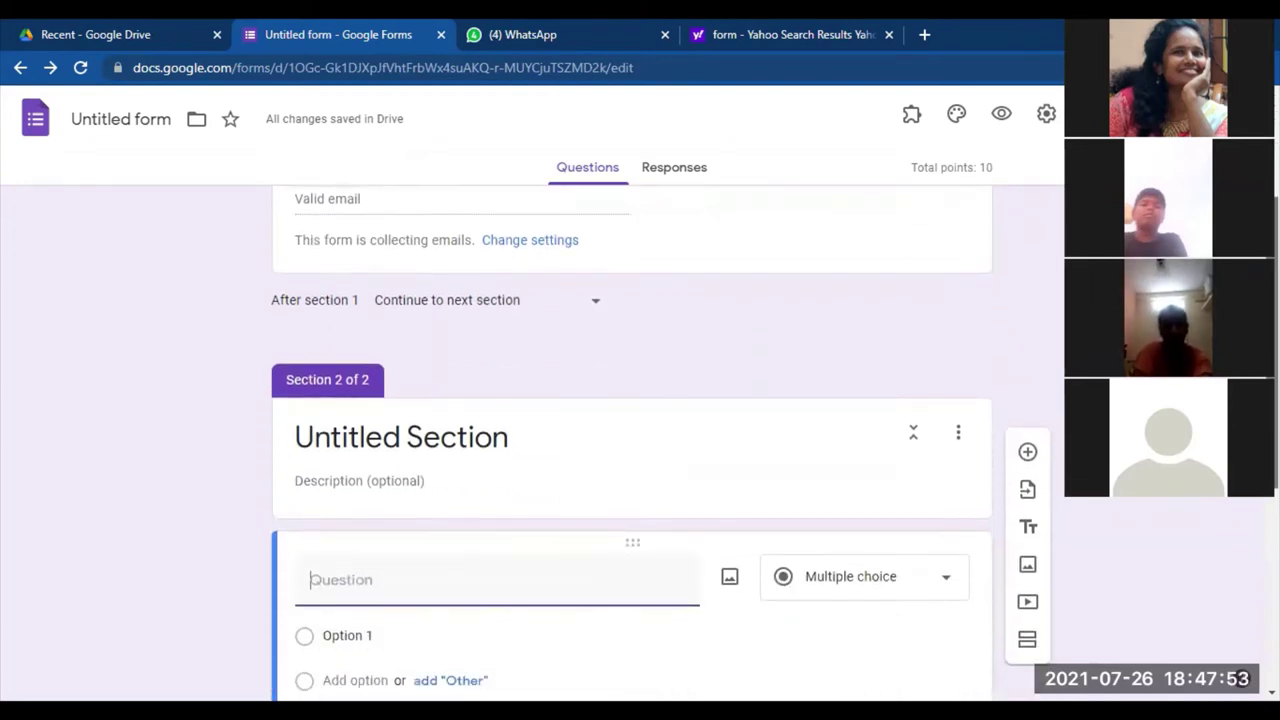
scroll(630, 440, down, 4)
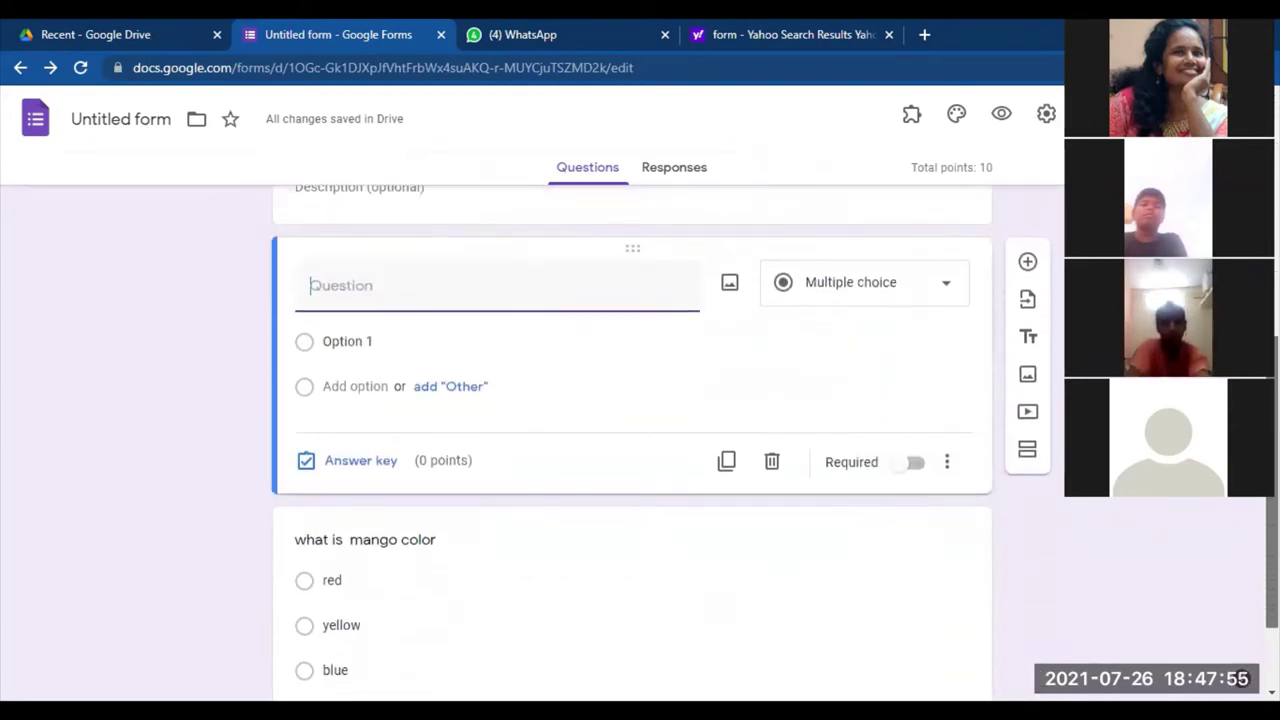
scroll(630, 440, up, 1)
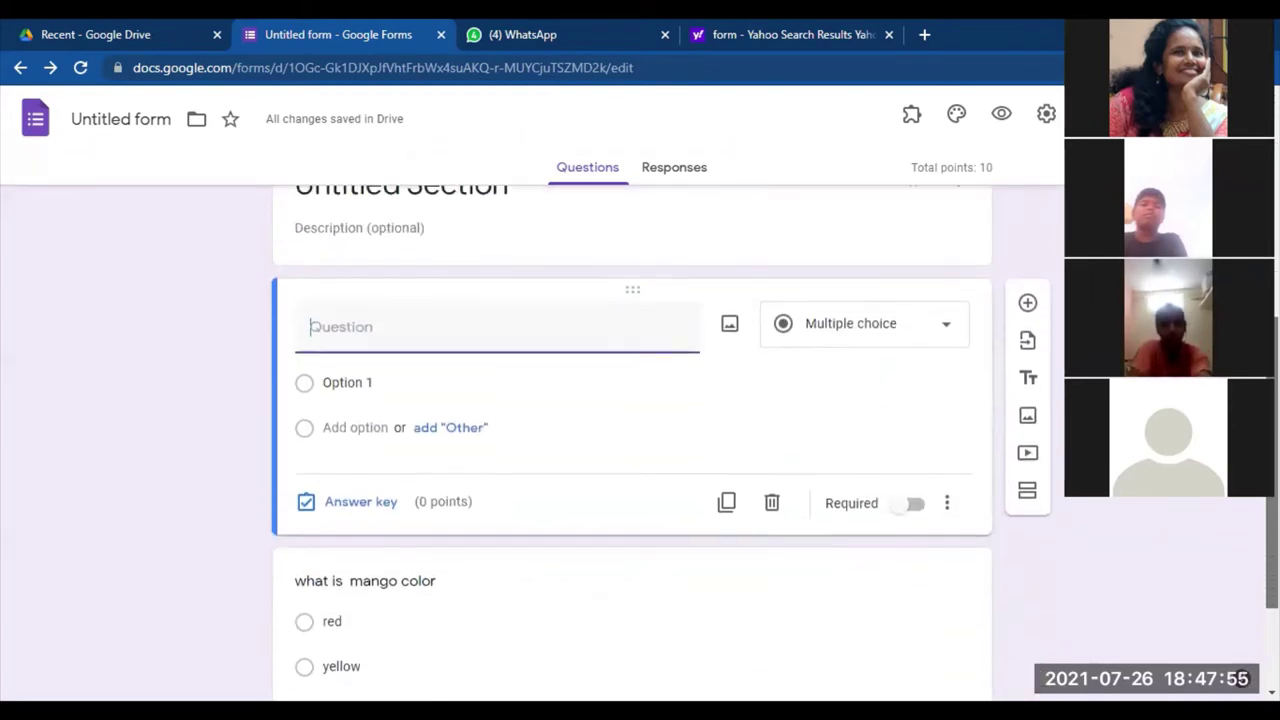
click(771, 517)
Add a required short-answer question "name" to the first section, below the email field
scroll(638, 355, up, 3)
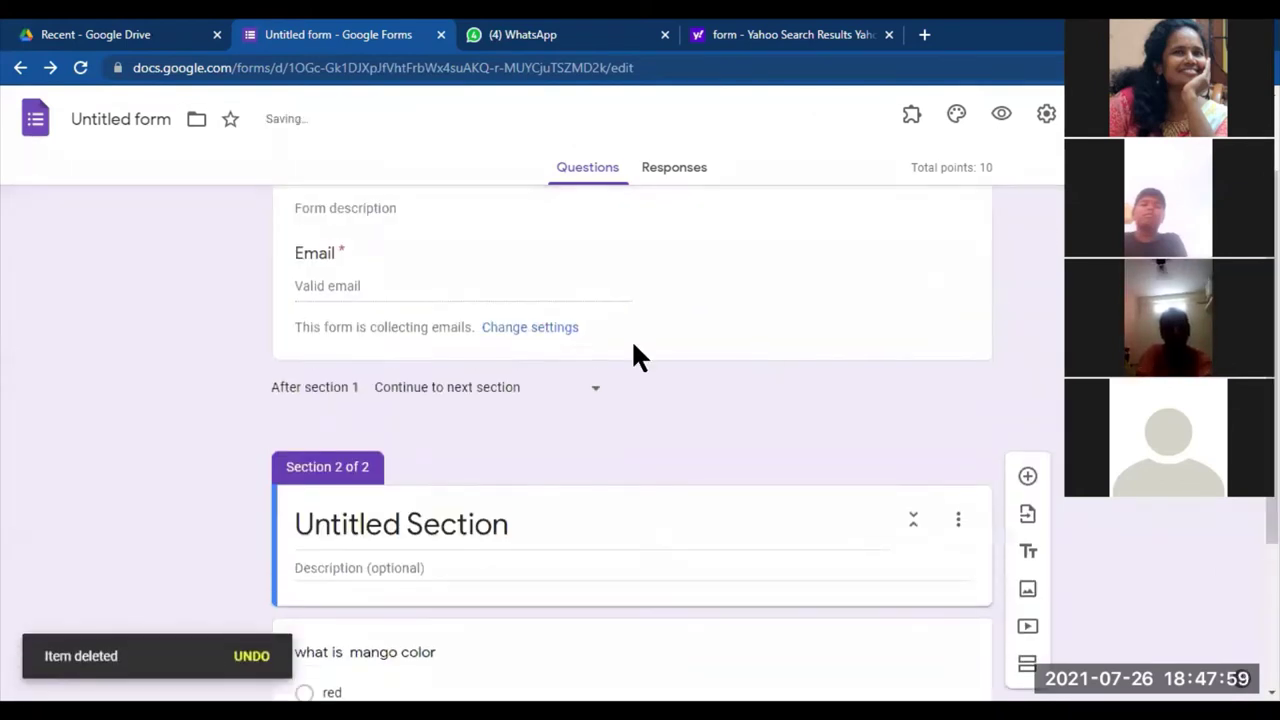
click(633, 345)
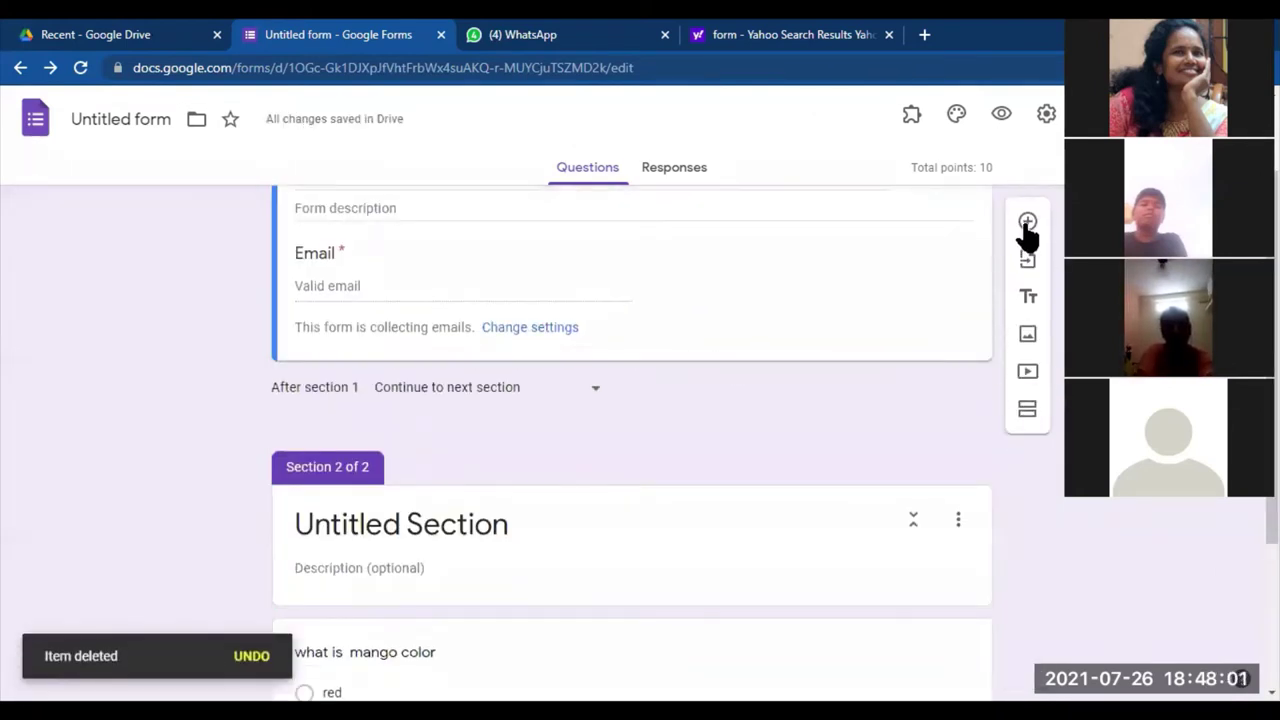
click(1027, 228)
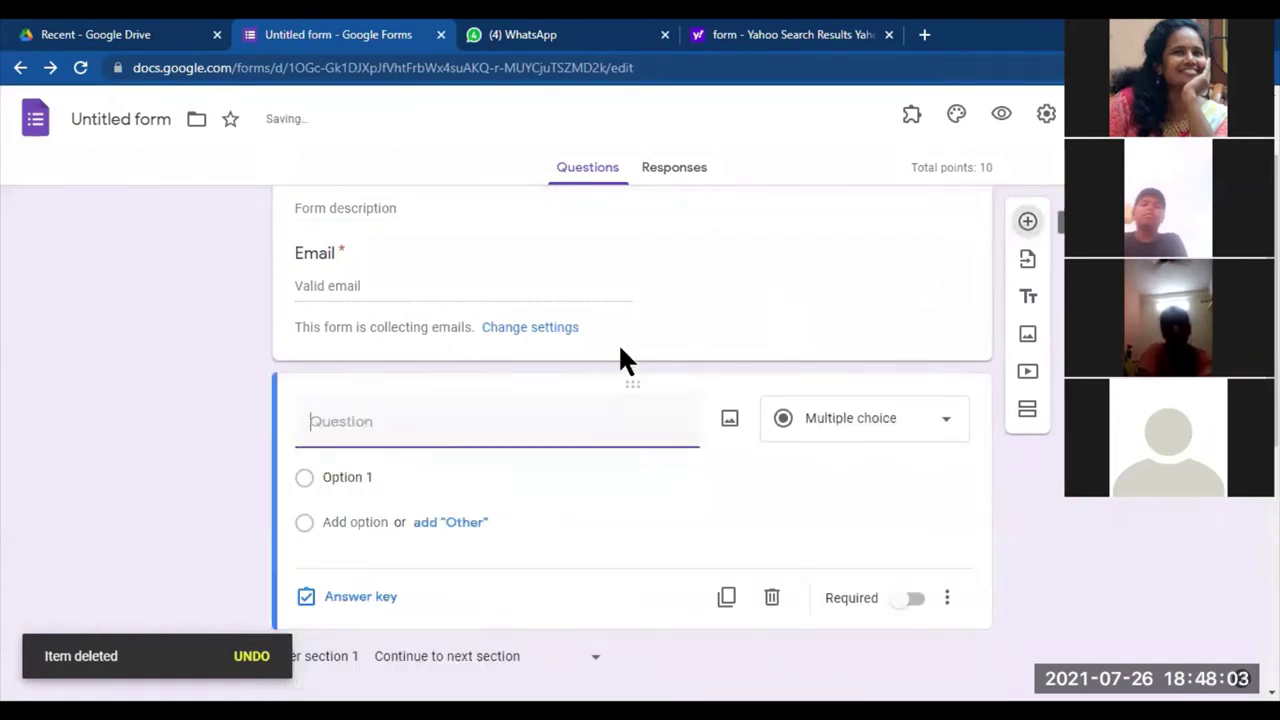
text(name)
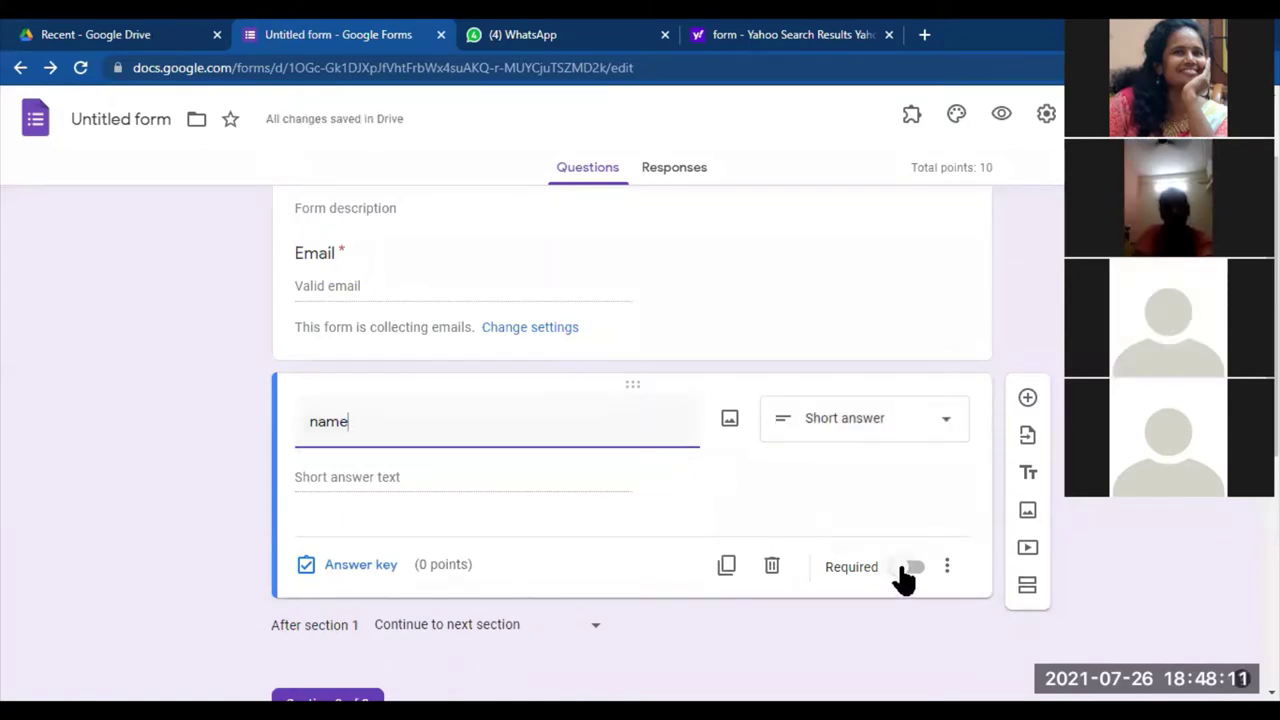
click(908, 568)
scroll(661, 445, down, 1)
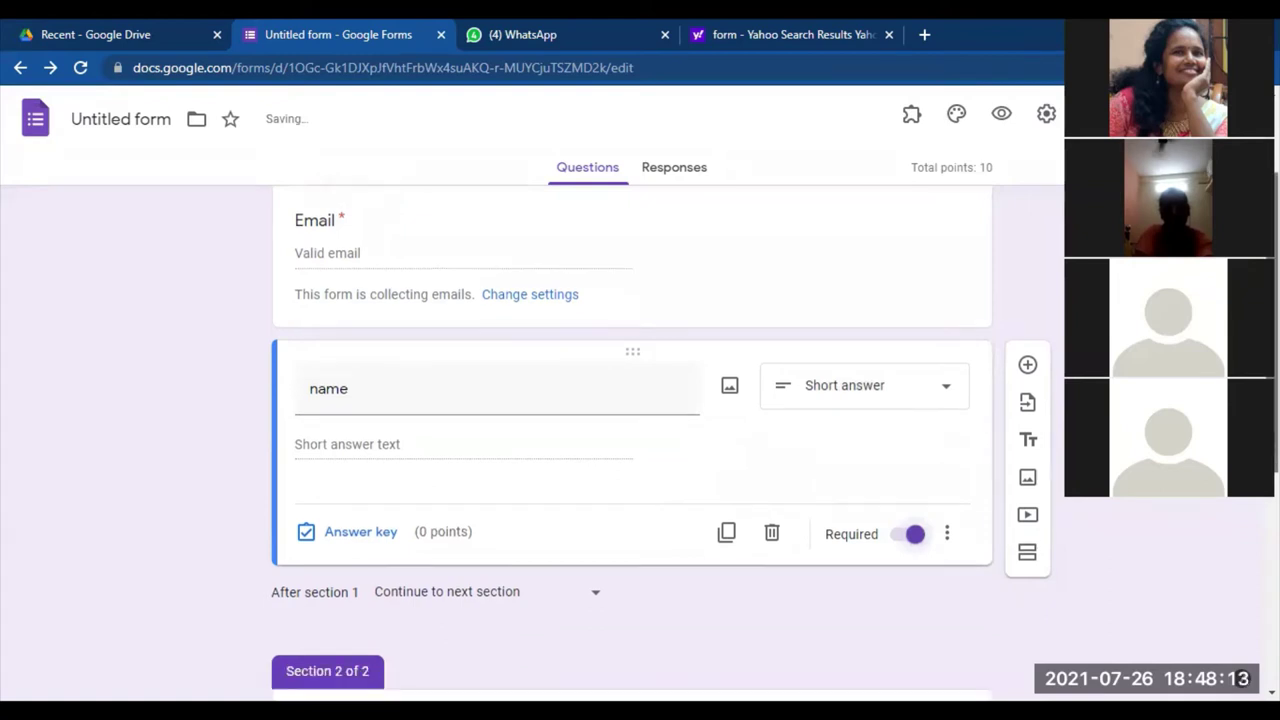
scroll(661, 445, down, 1)
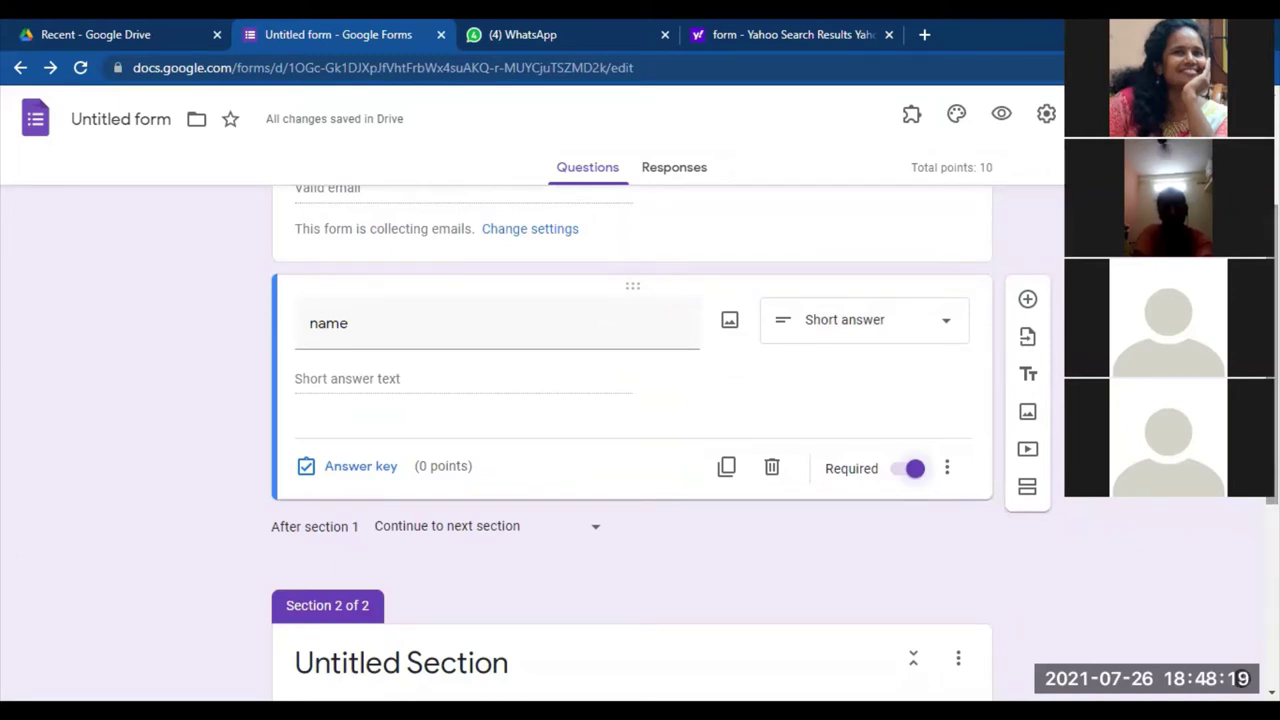
scroll(661, 445, down, 1)
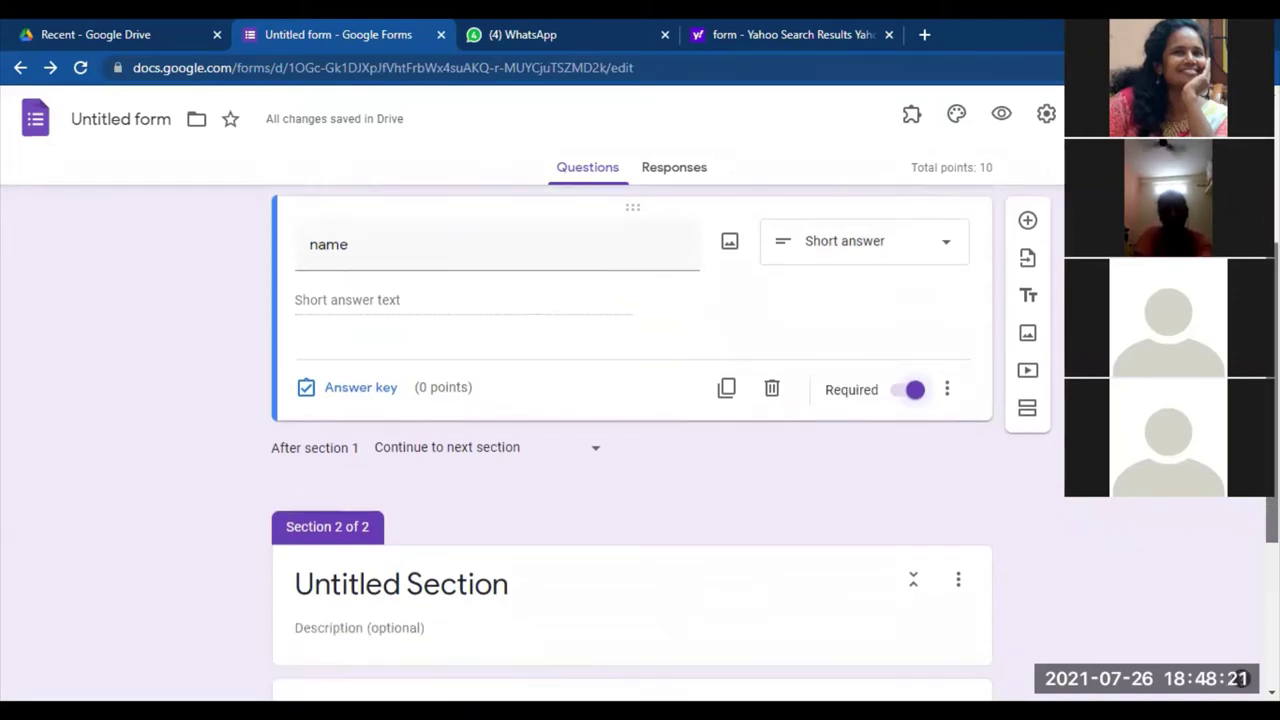
scroll(661, 445, down, 1)
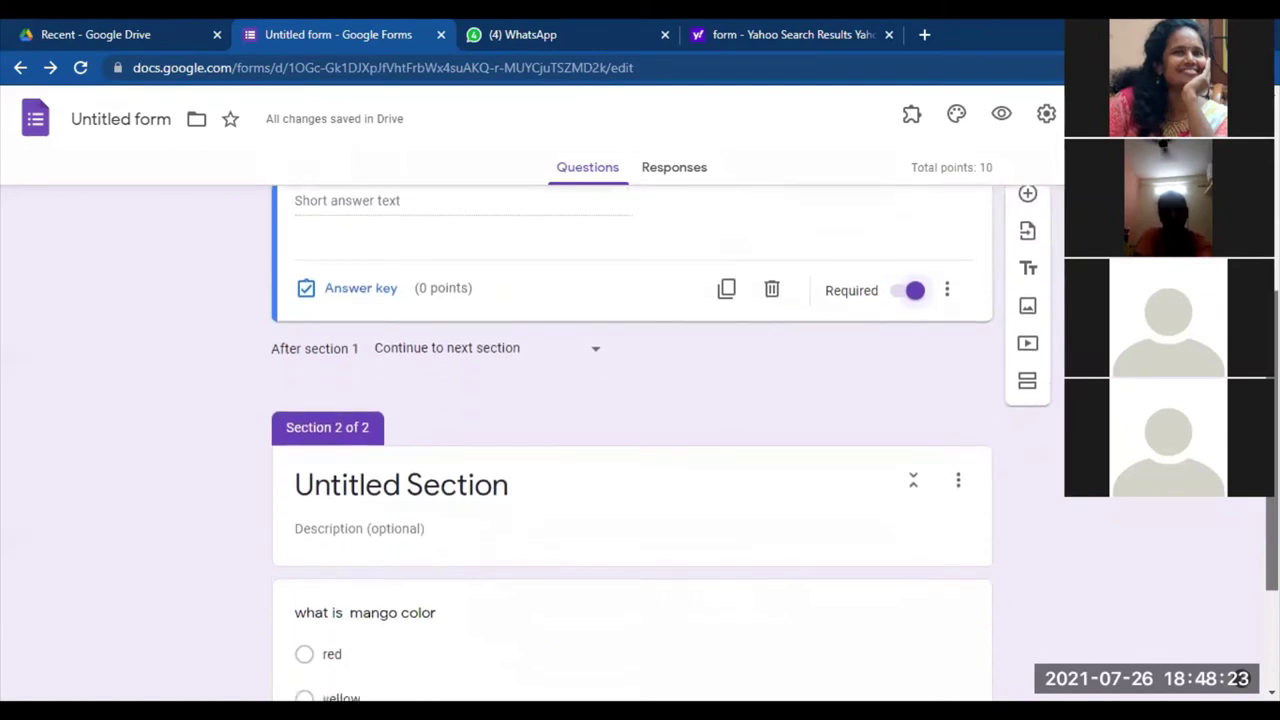
scroll(661, 445, up, 2)
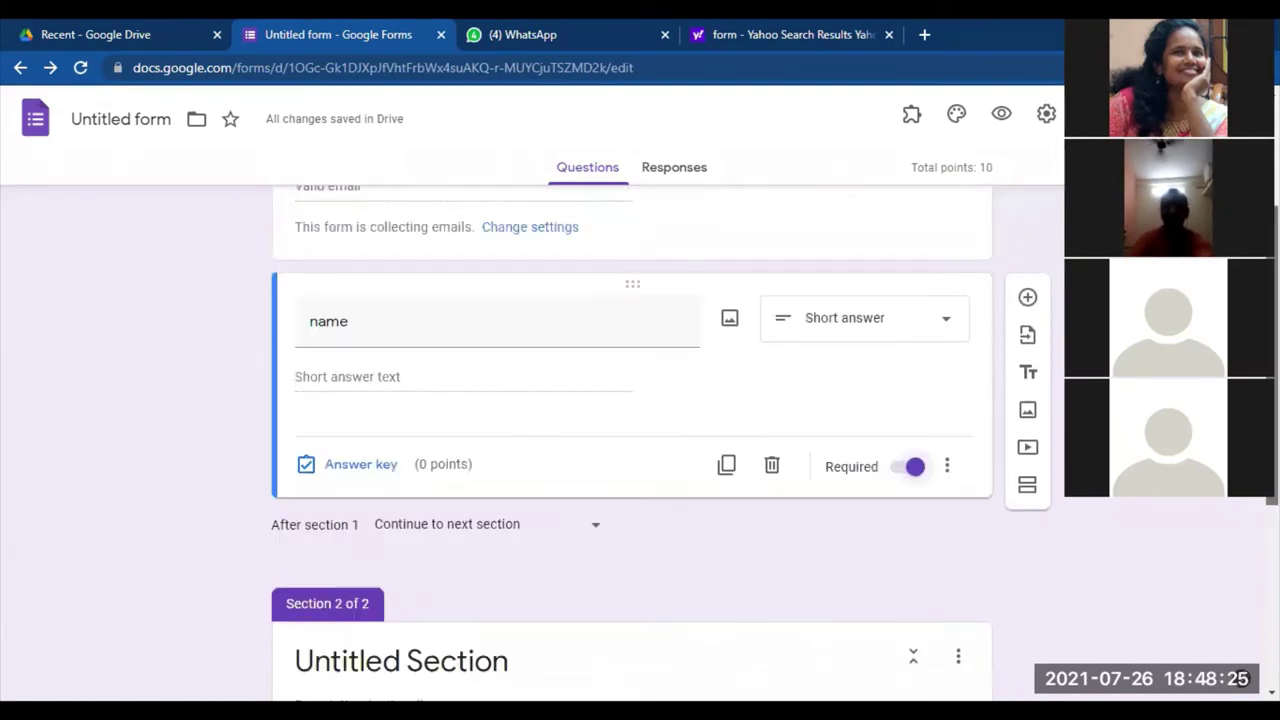
scroll(661, 445, up, 2)
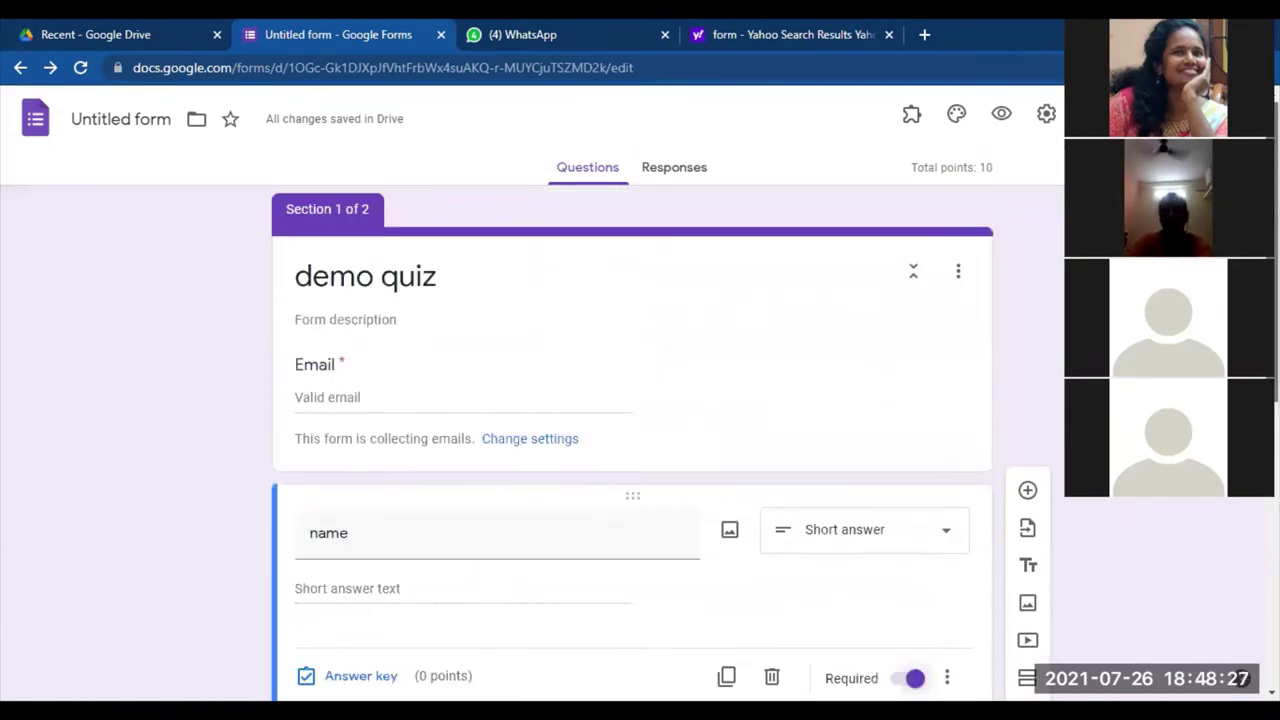
scroll(661, 445, down, 1)
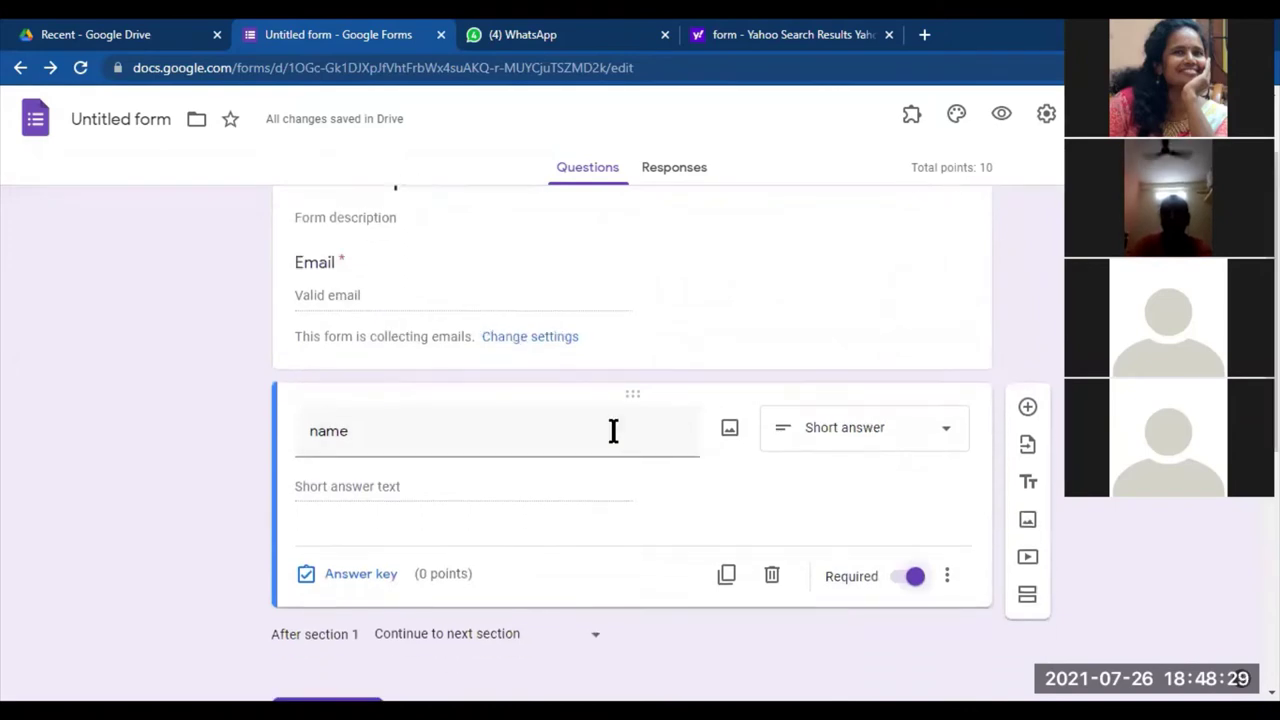
Add a short-answer question "state" to the first section, below the "name" question
click(1025, 410)
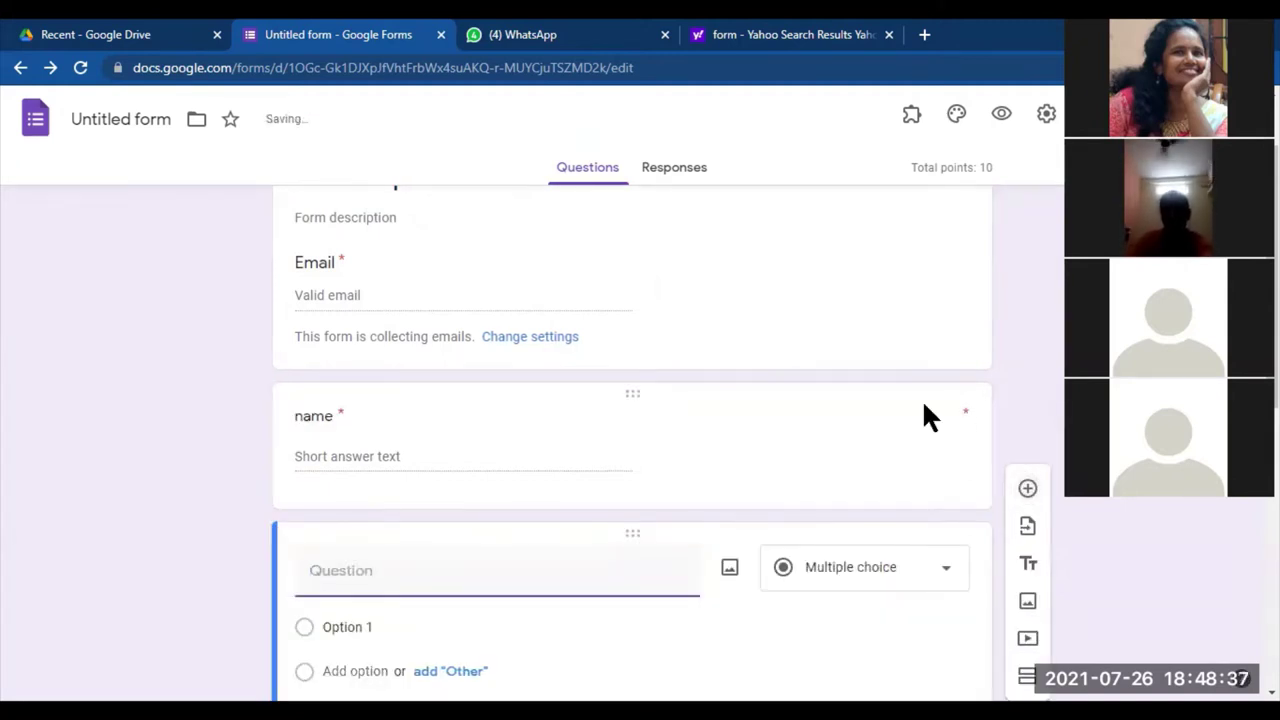
text(st)
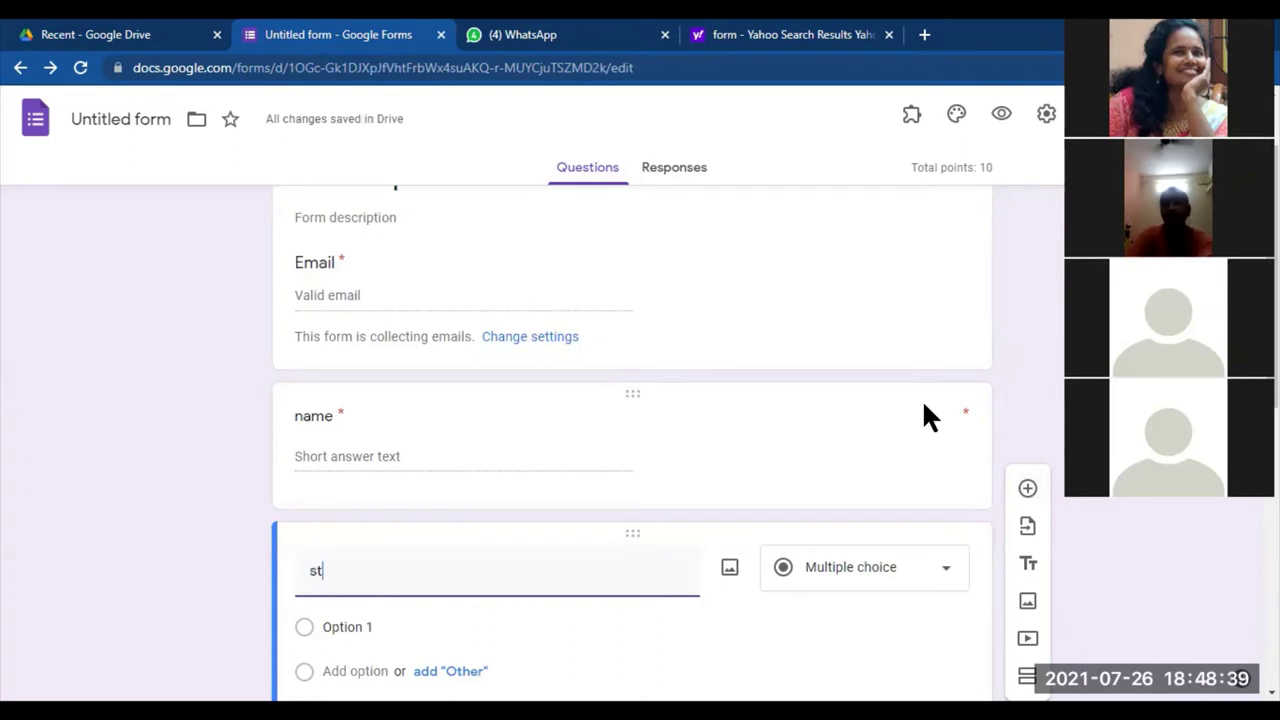
text(e)
key(BackSpace)
text(ate)
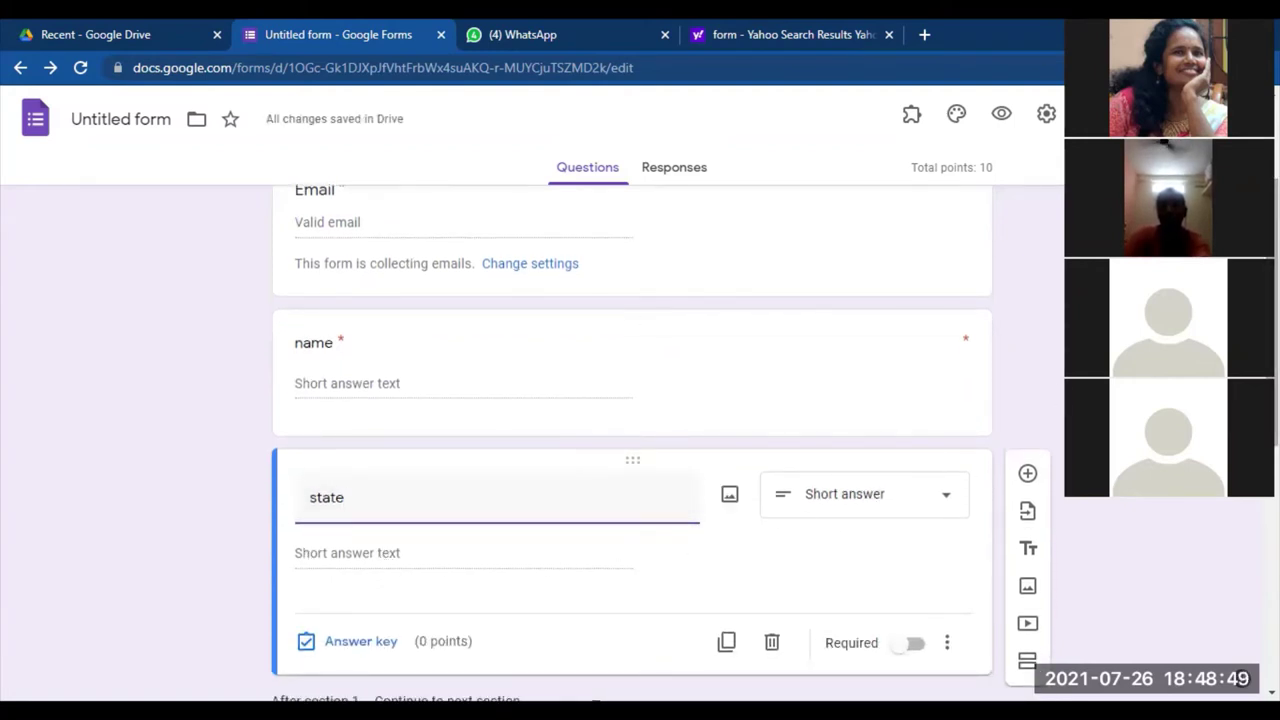
Replace the second section's title with "let's start"
scroll(632, 440, down, 5)
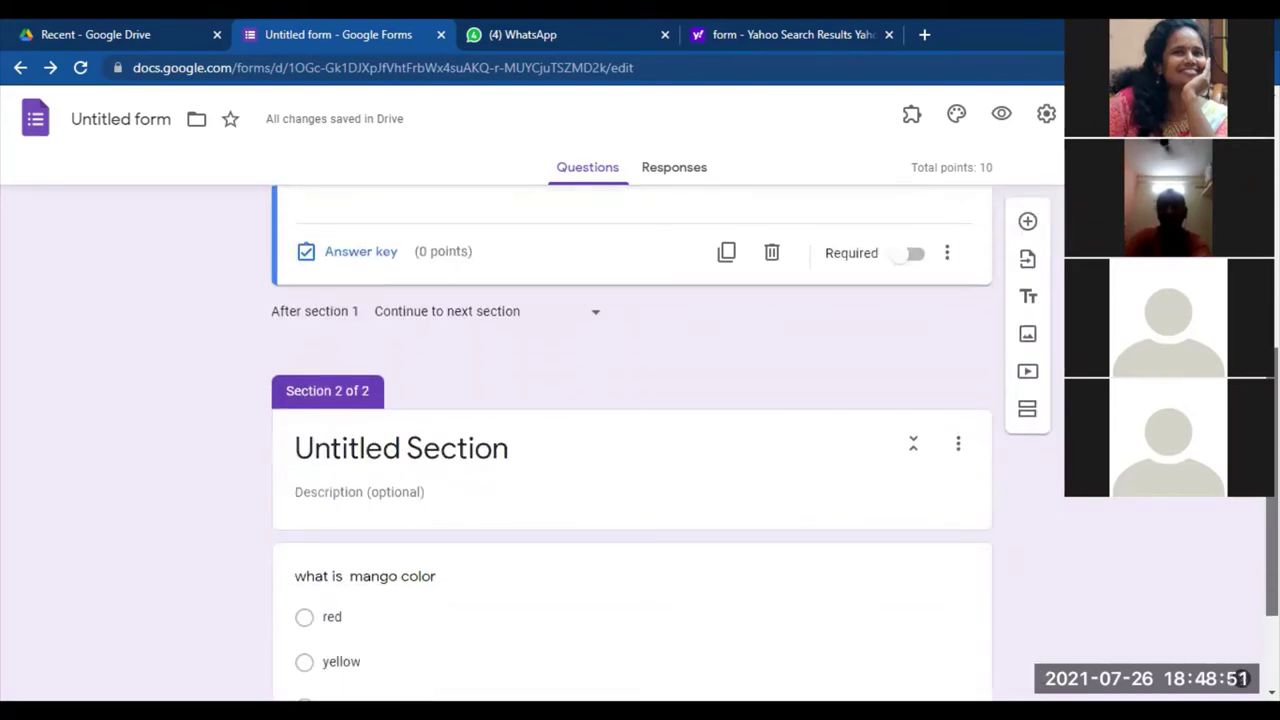
click(531, 449)
key(BackSpace)
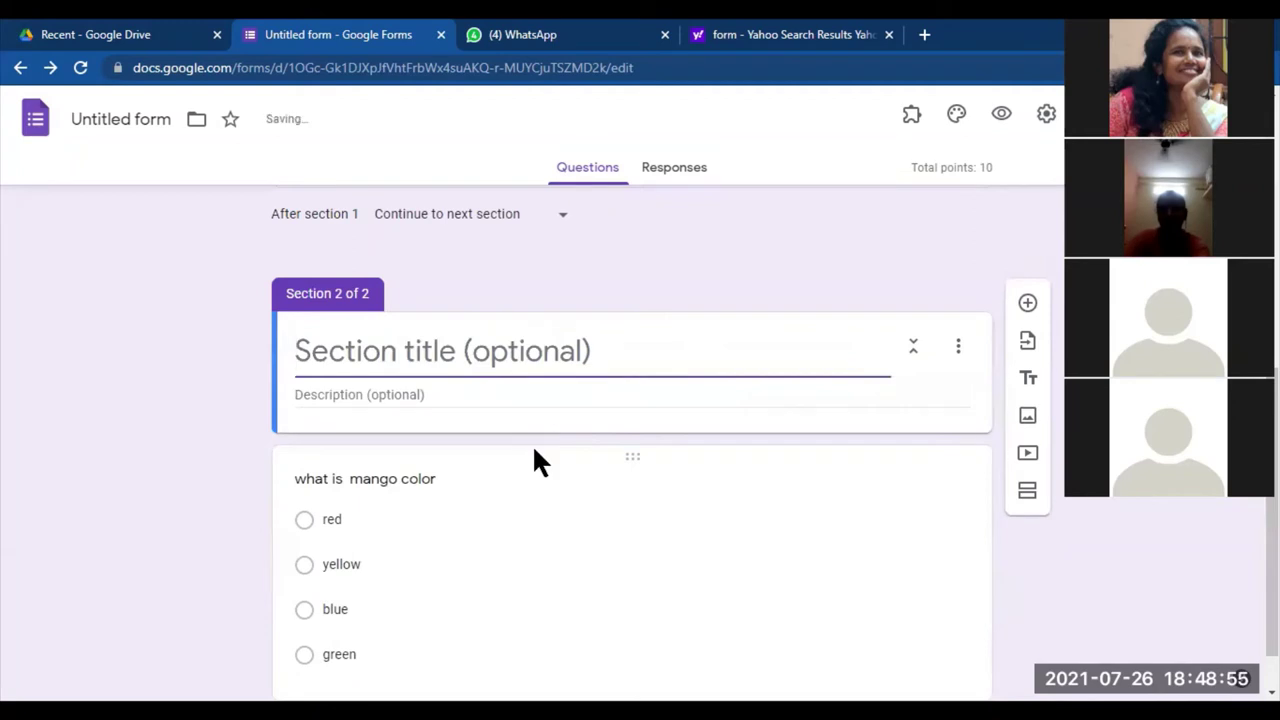
text(let)
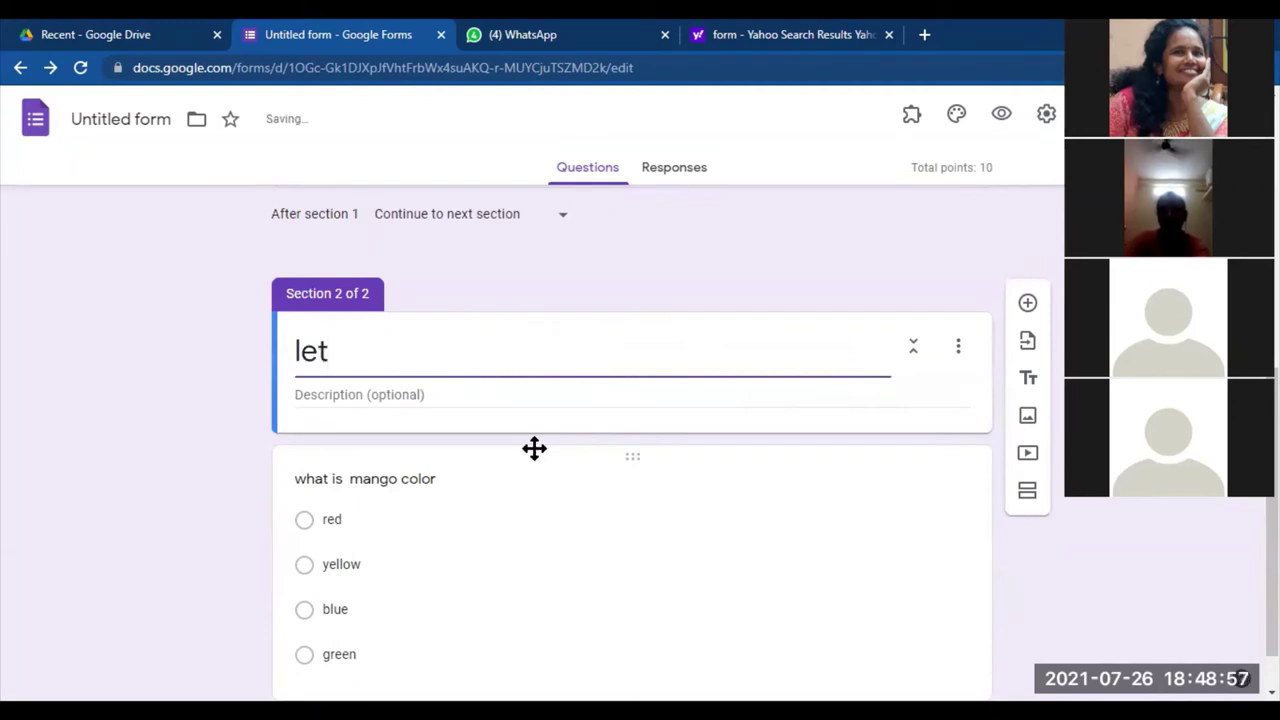
text('s )
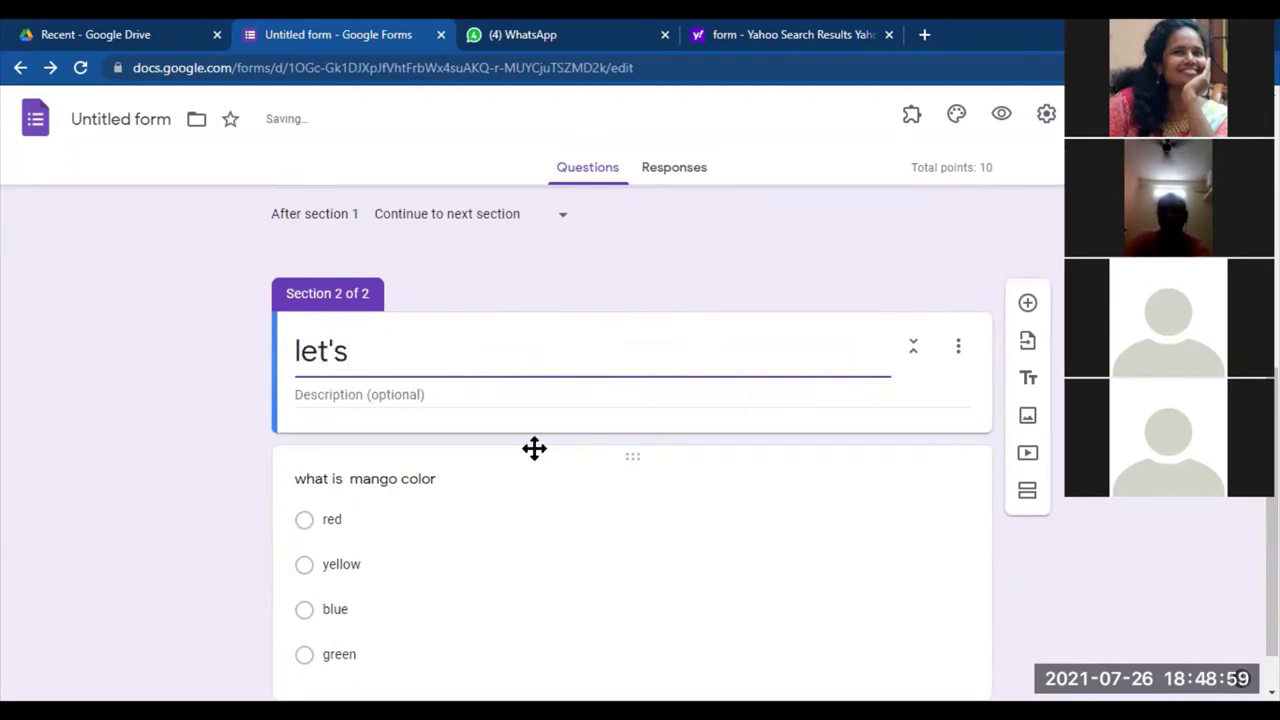
text(star)
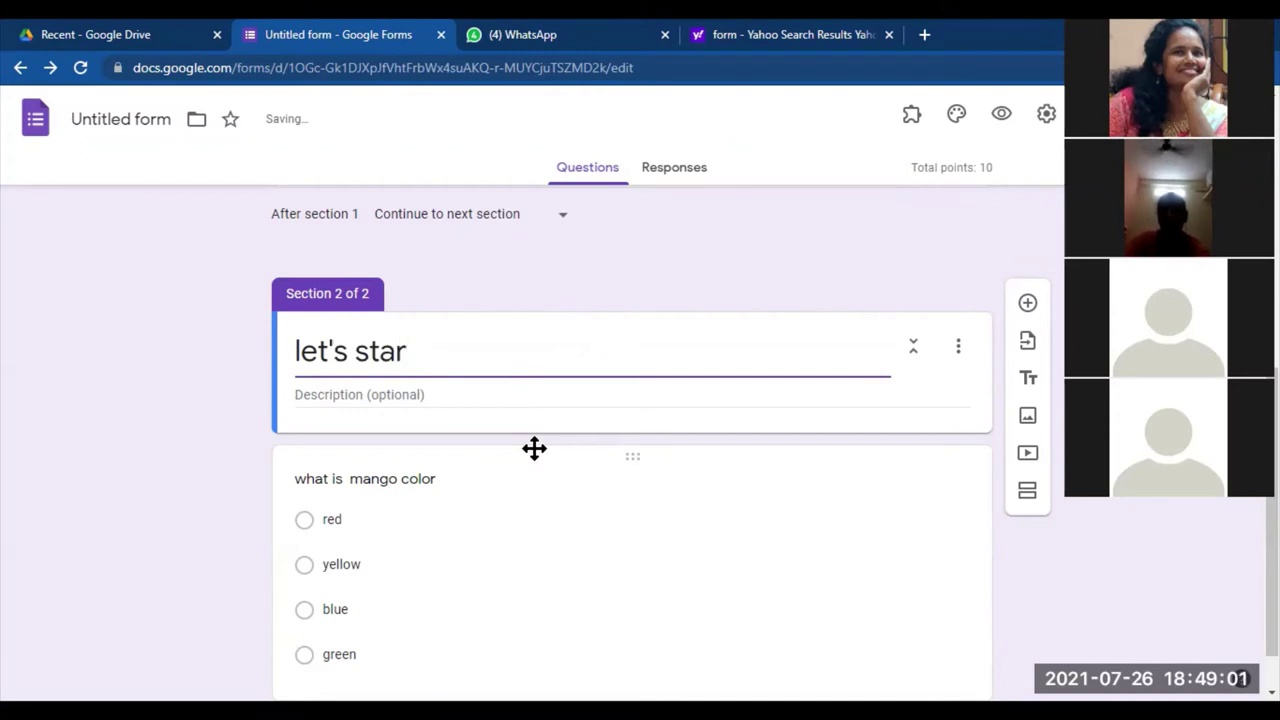
text(t)
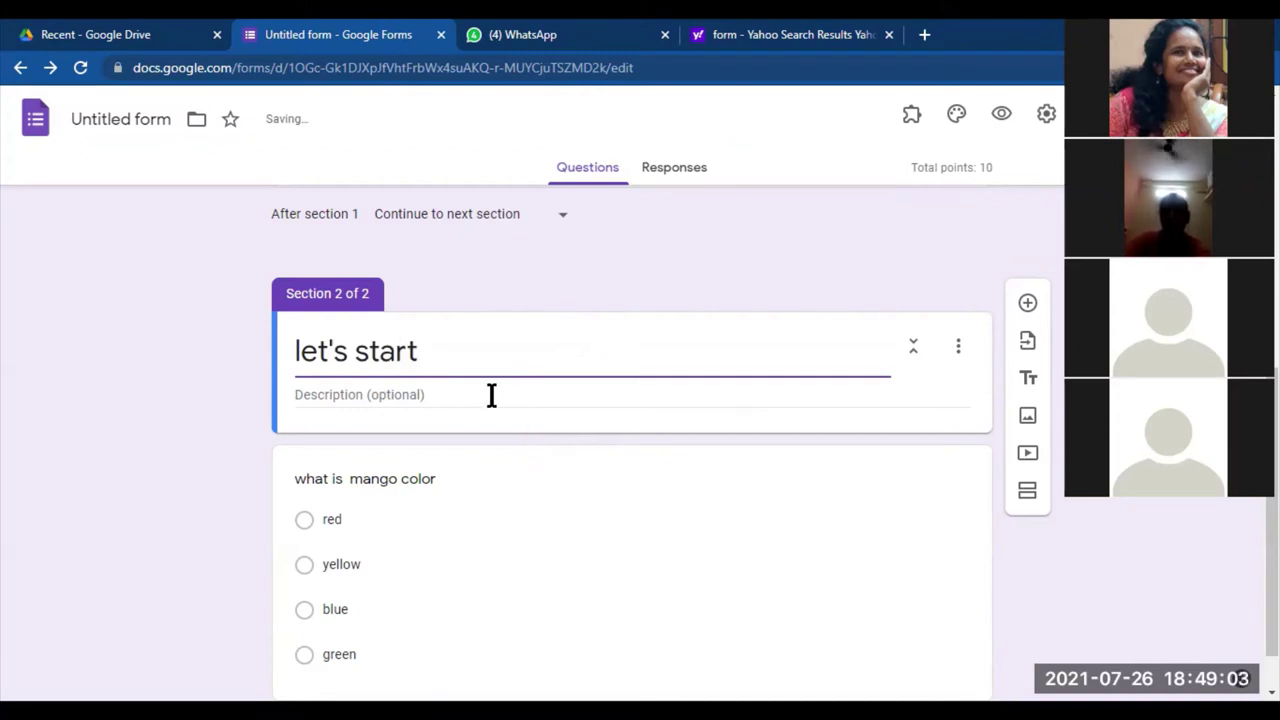
Add a multiple-choice question "what is sky color" below the mango question in the second section
scroll(987, 354, down, 1)
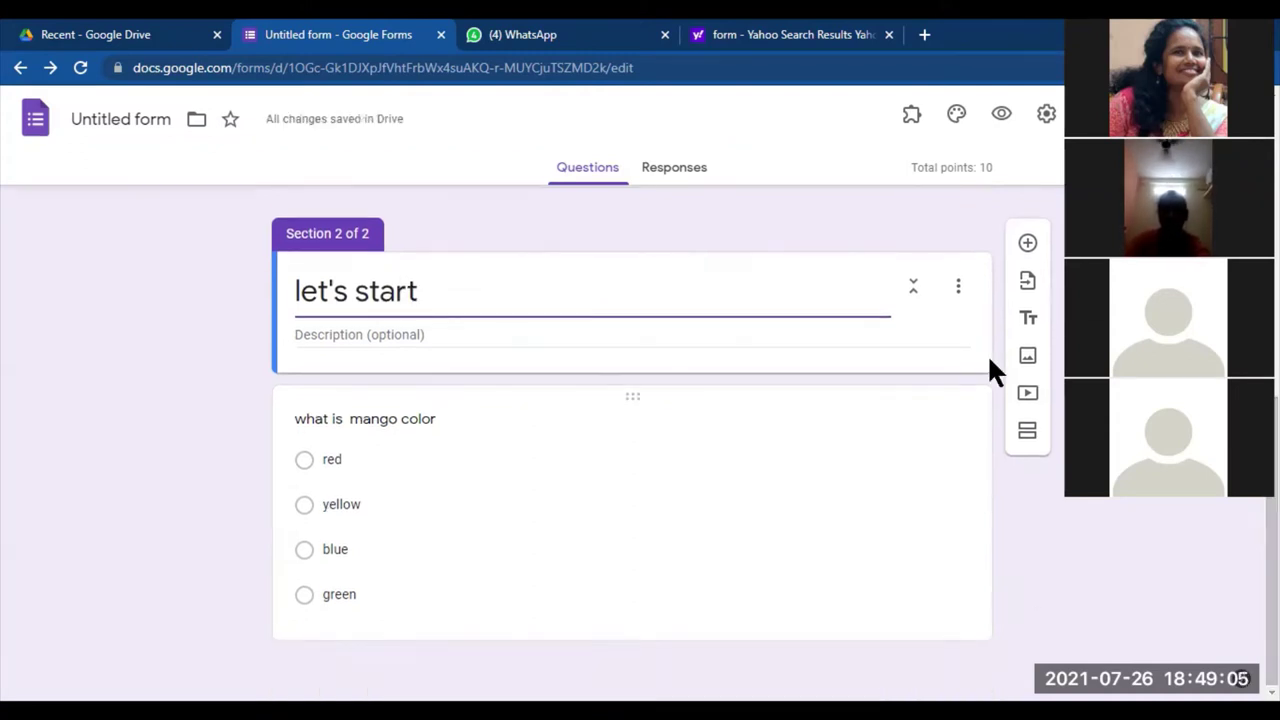
click(875, 502)
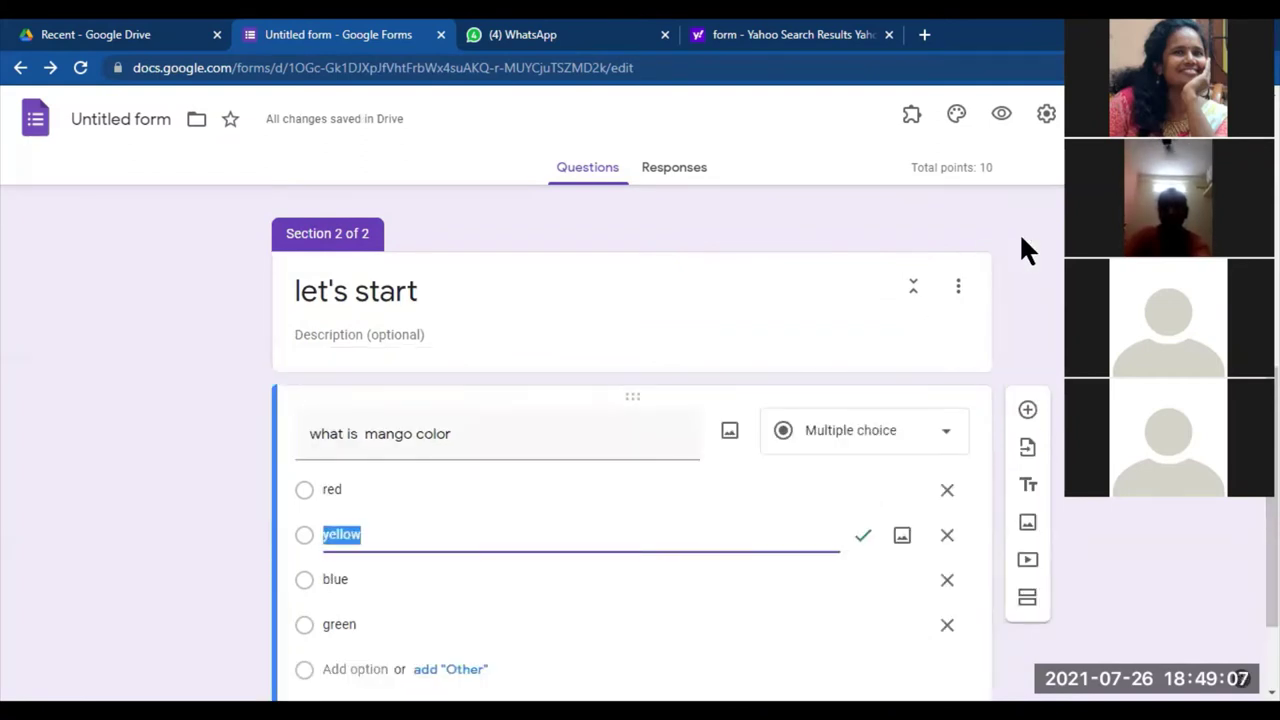
click(1021, 238)
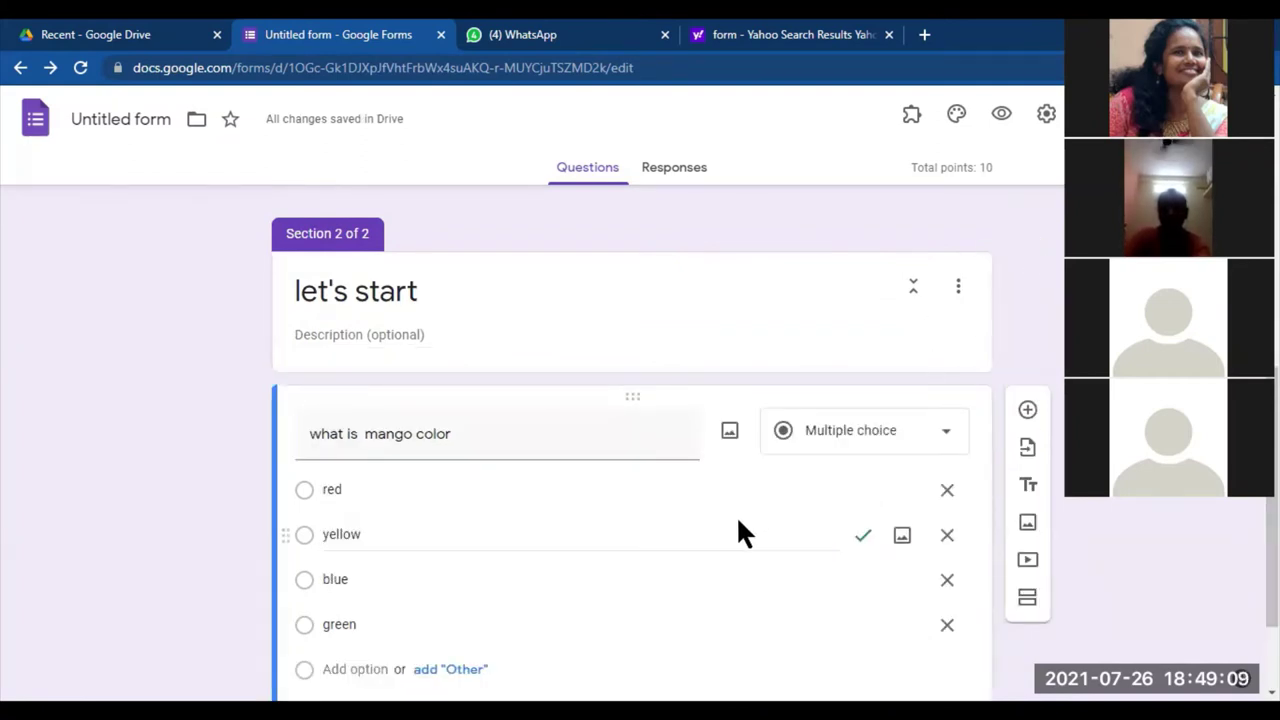
click(1038, 418)
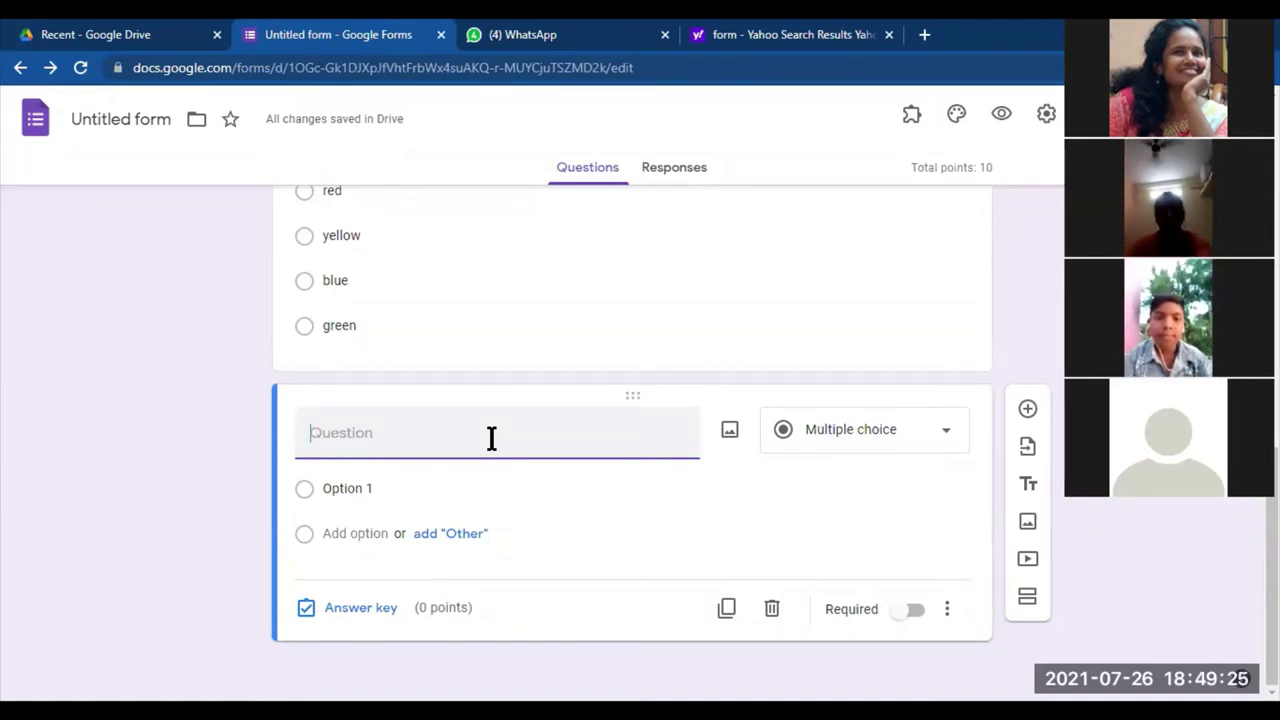
text(whta)
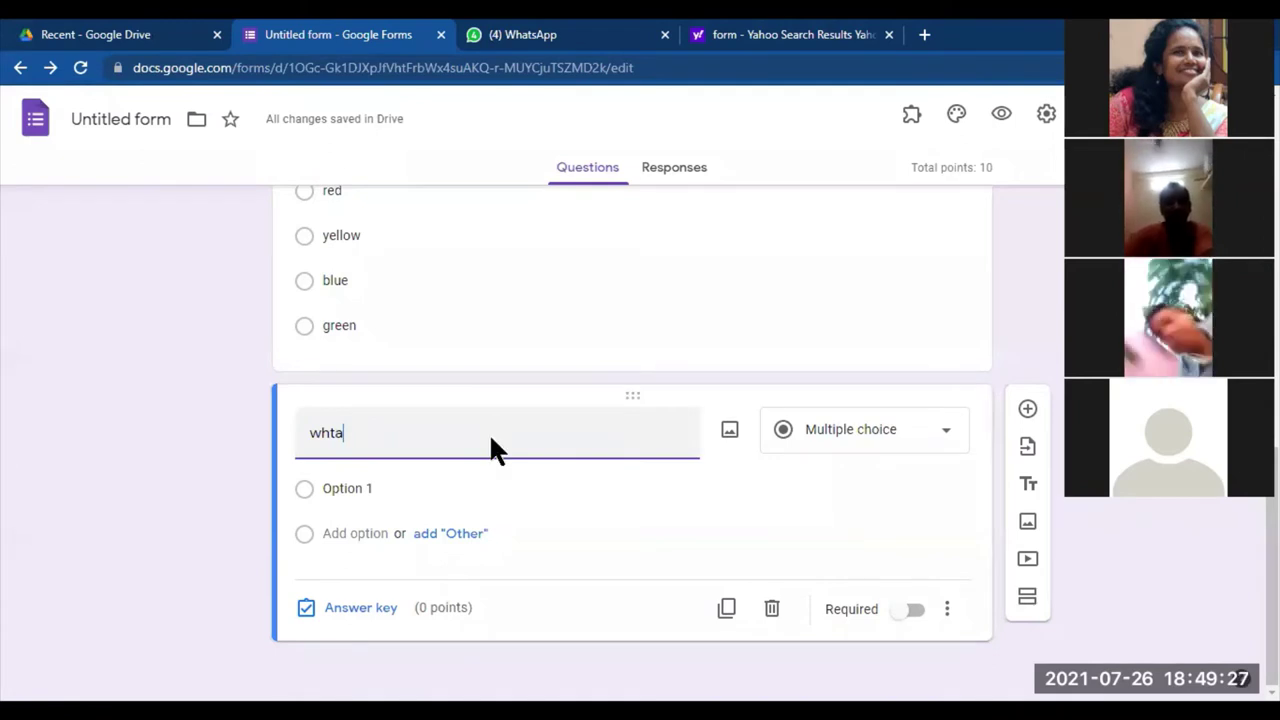
key(BackSpace)
key(BackSpace)
key(BackSpace)
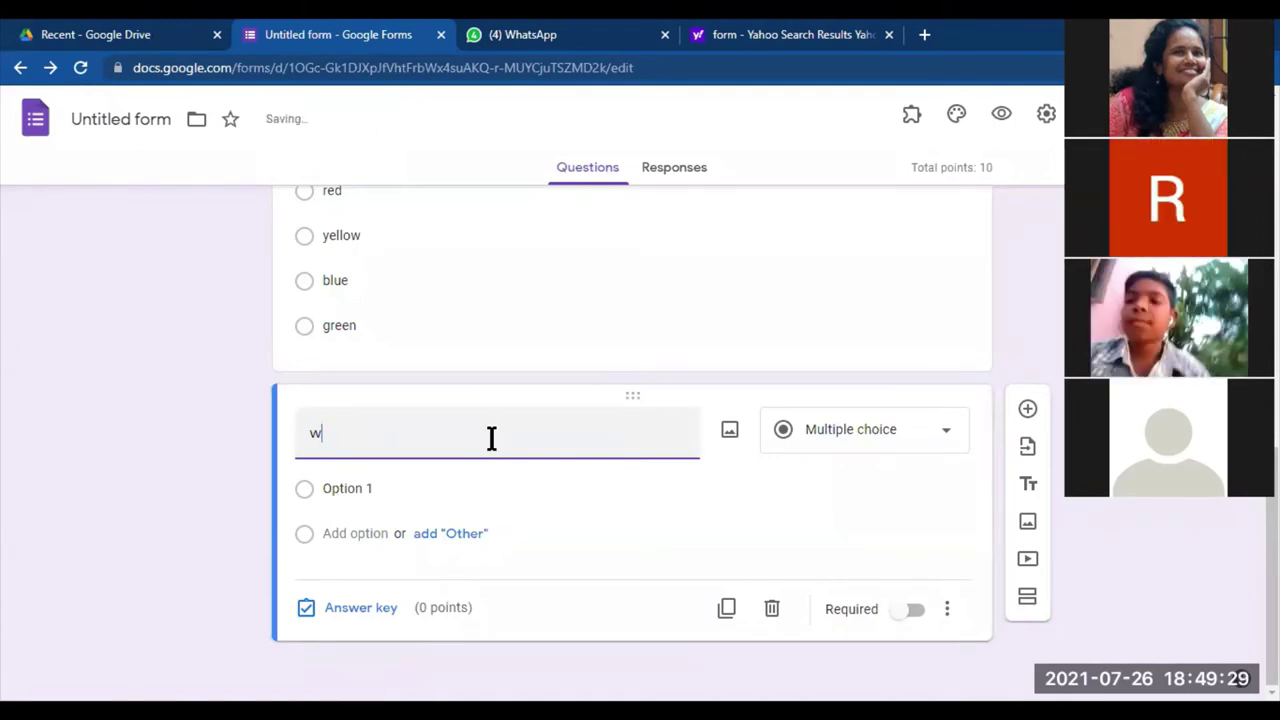
text(hat is)
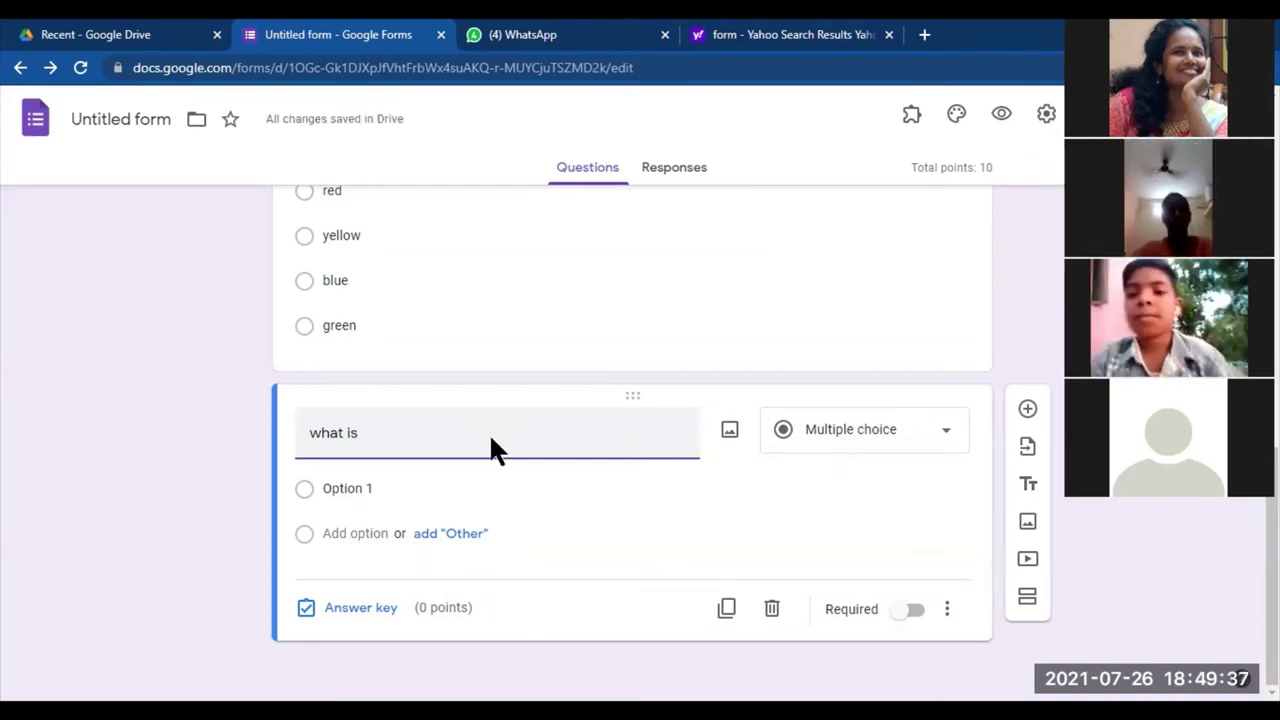
text(sk)
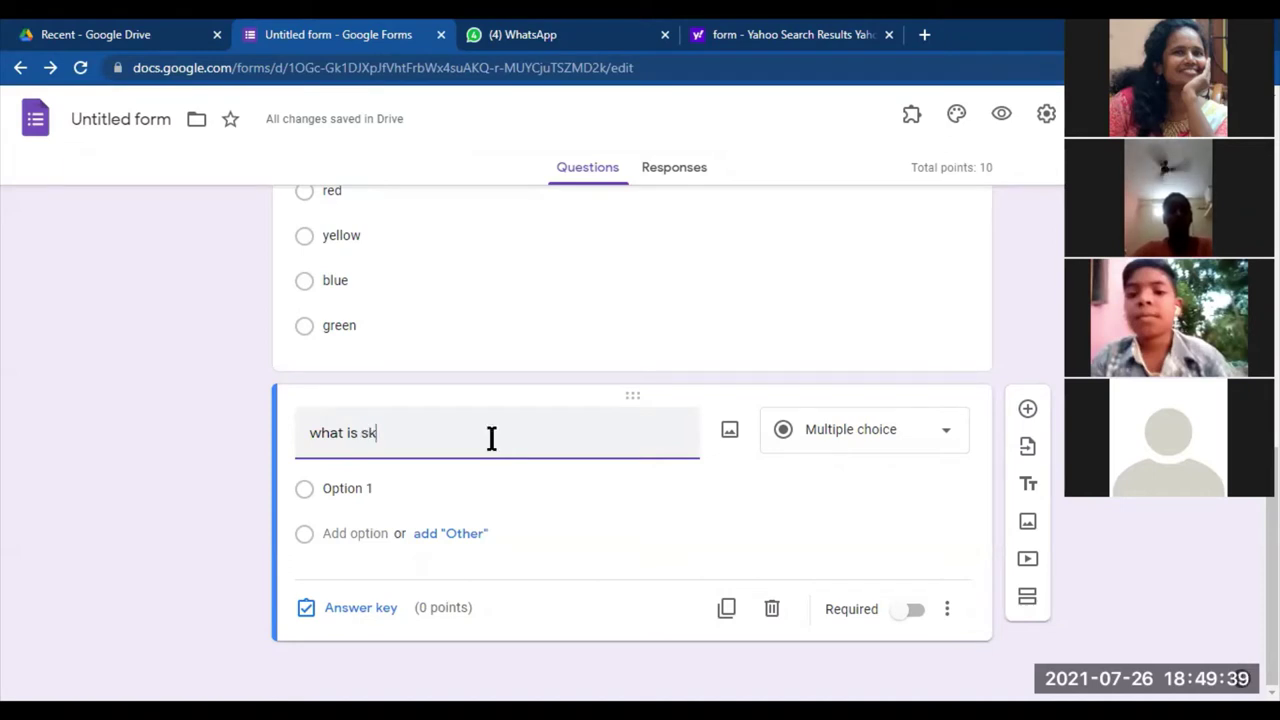
text(y color)
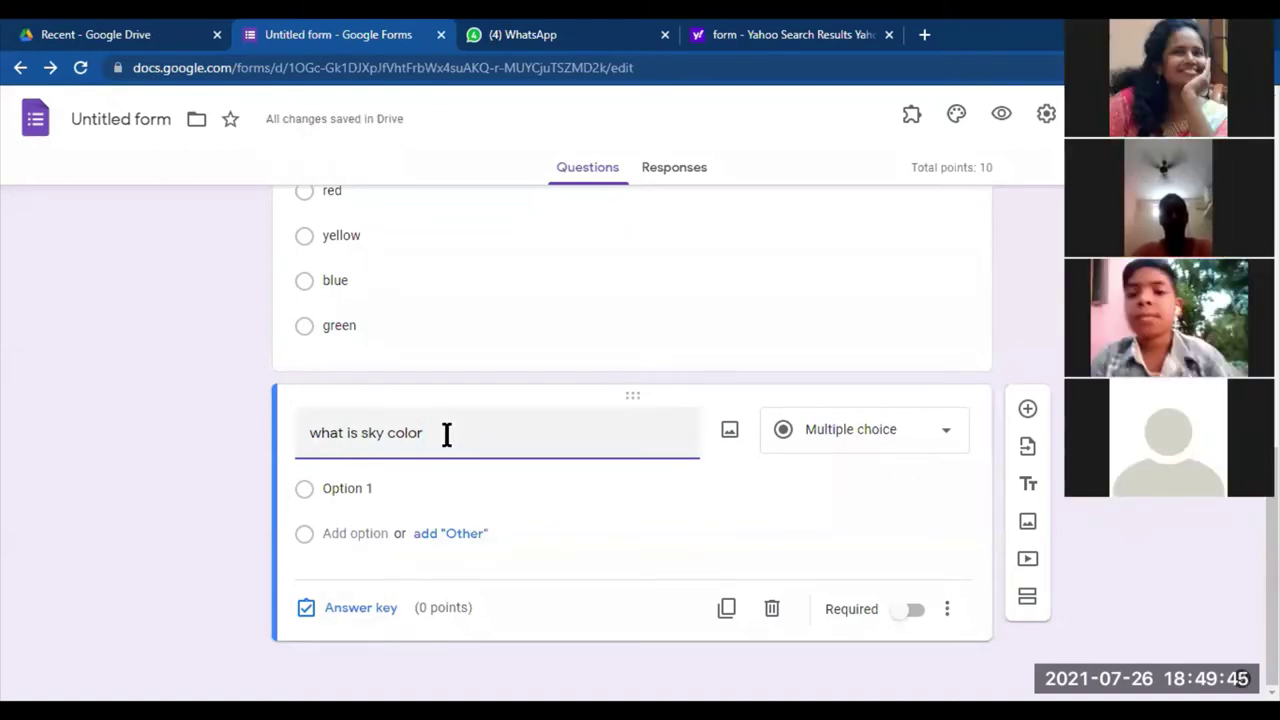
Enter "green", "red", "blue" and "yellow" as the answer options of the sky color question
click(406, 492)
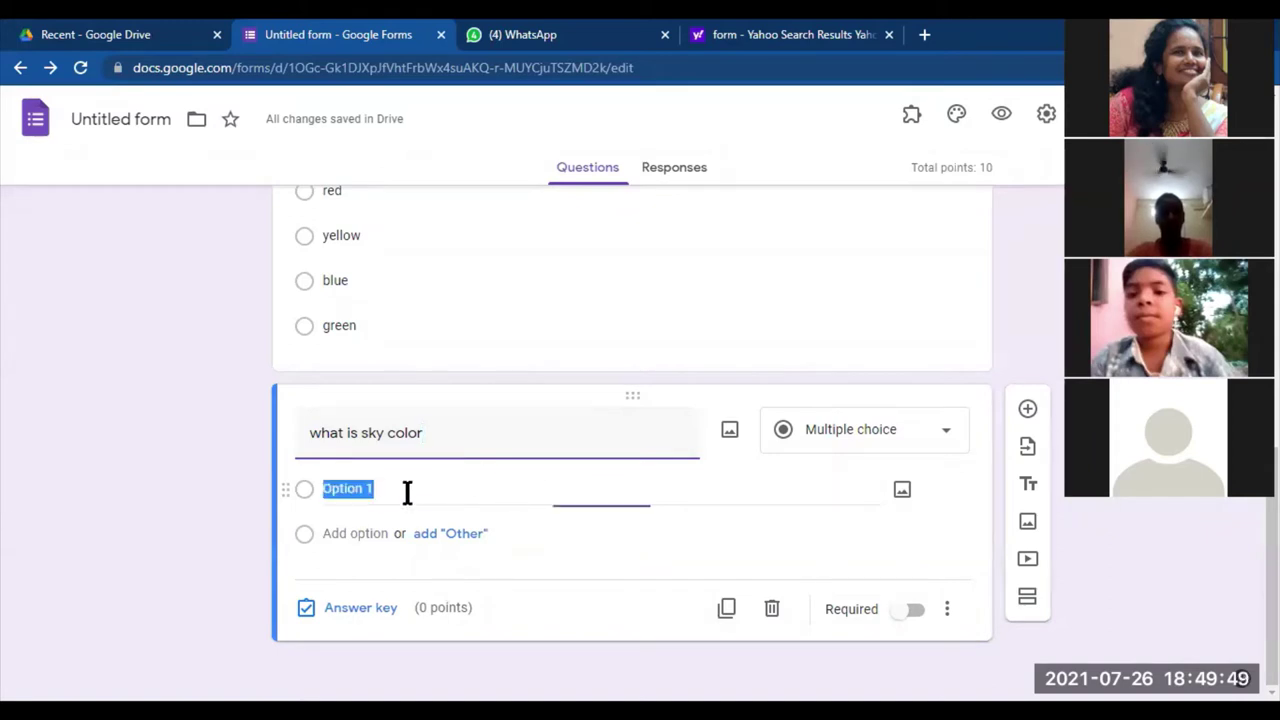
key(Return)
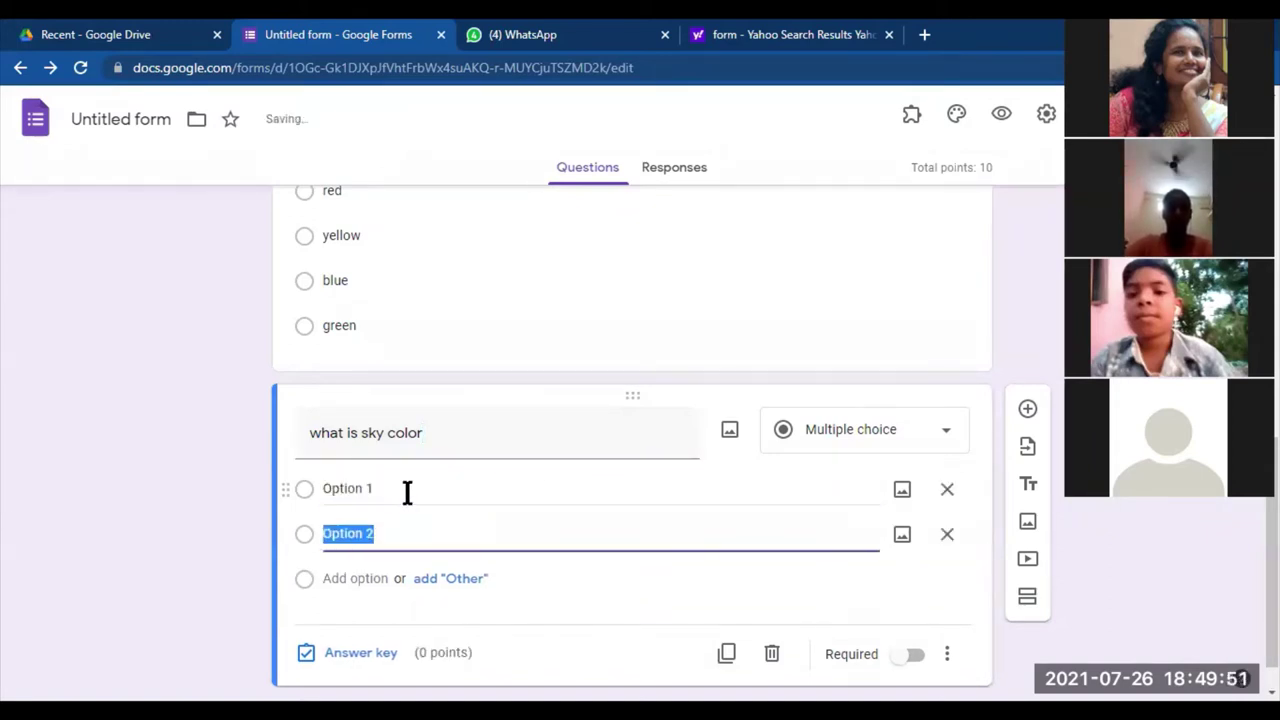
text(red)
key(Return)
text(b)
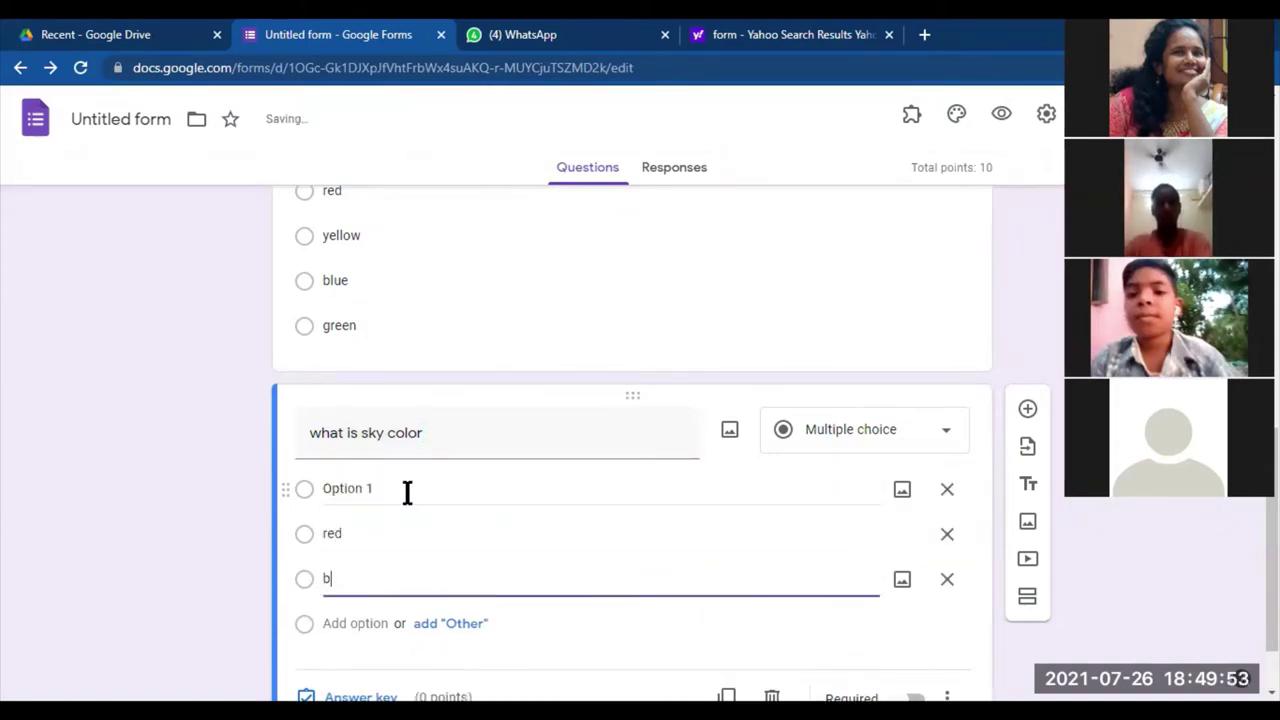
text(lue)
key(Return)
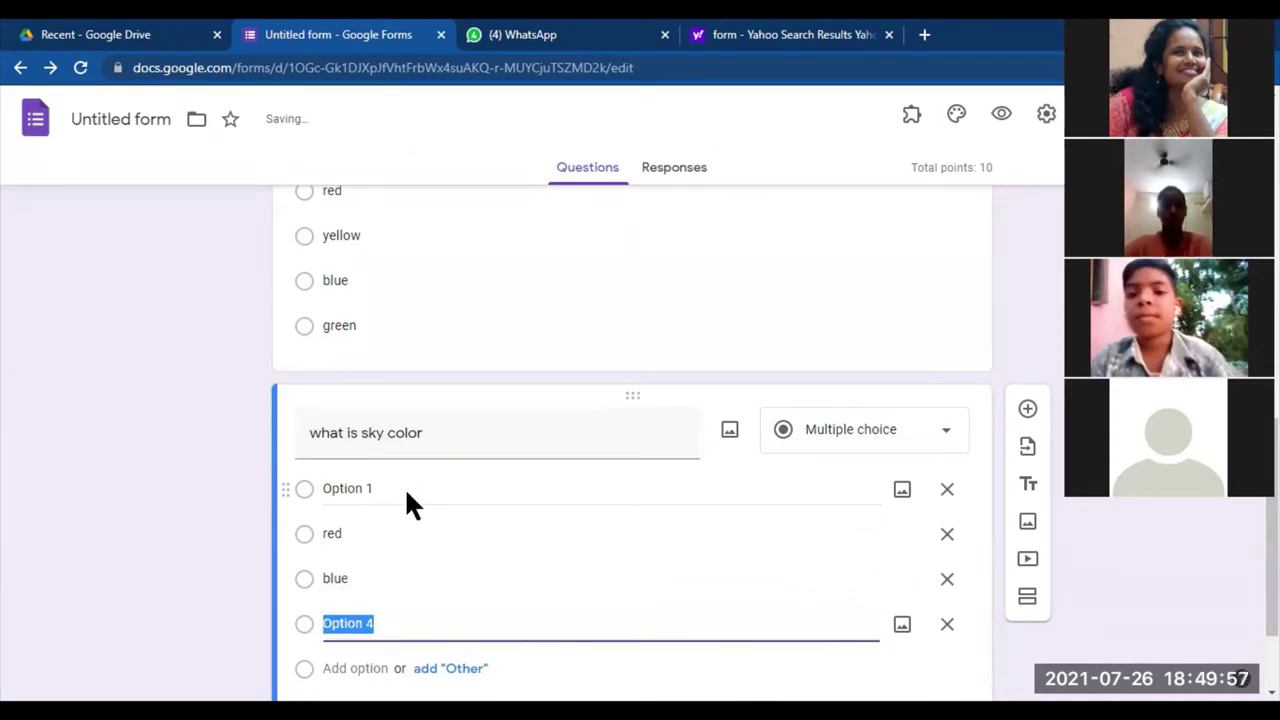
key(Up)
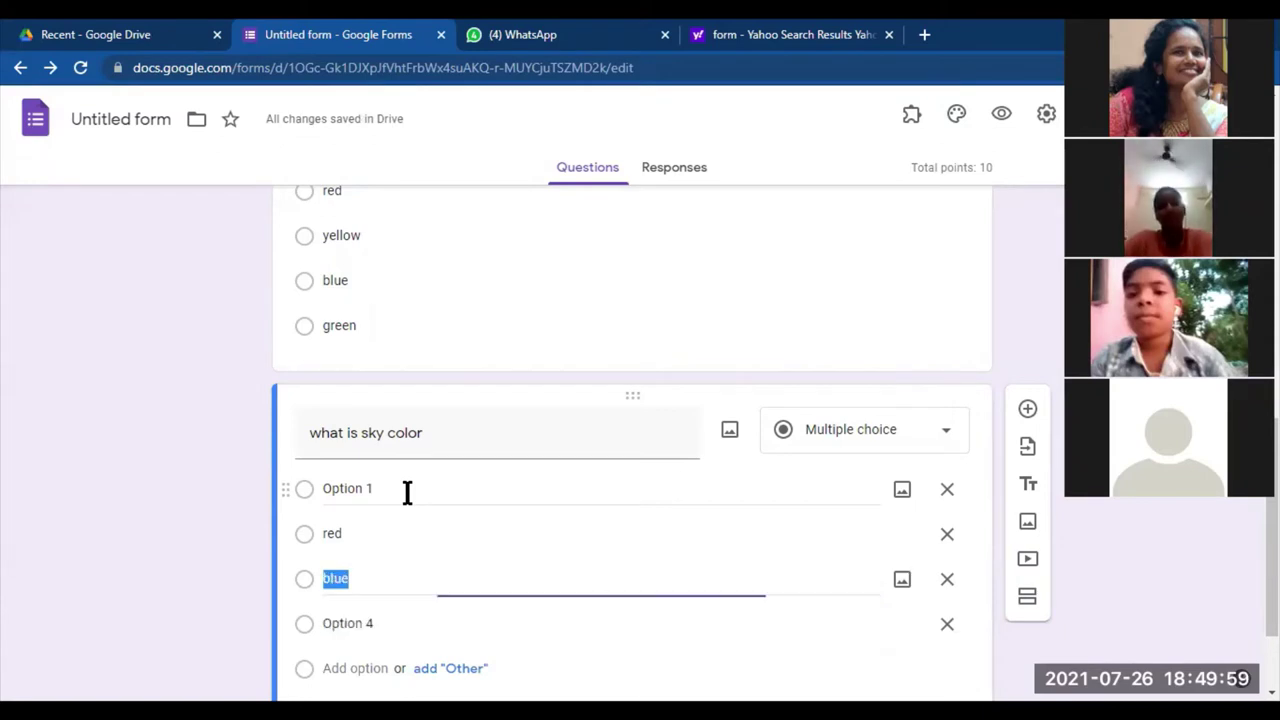
click(407, 490)
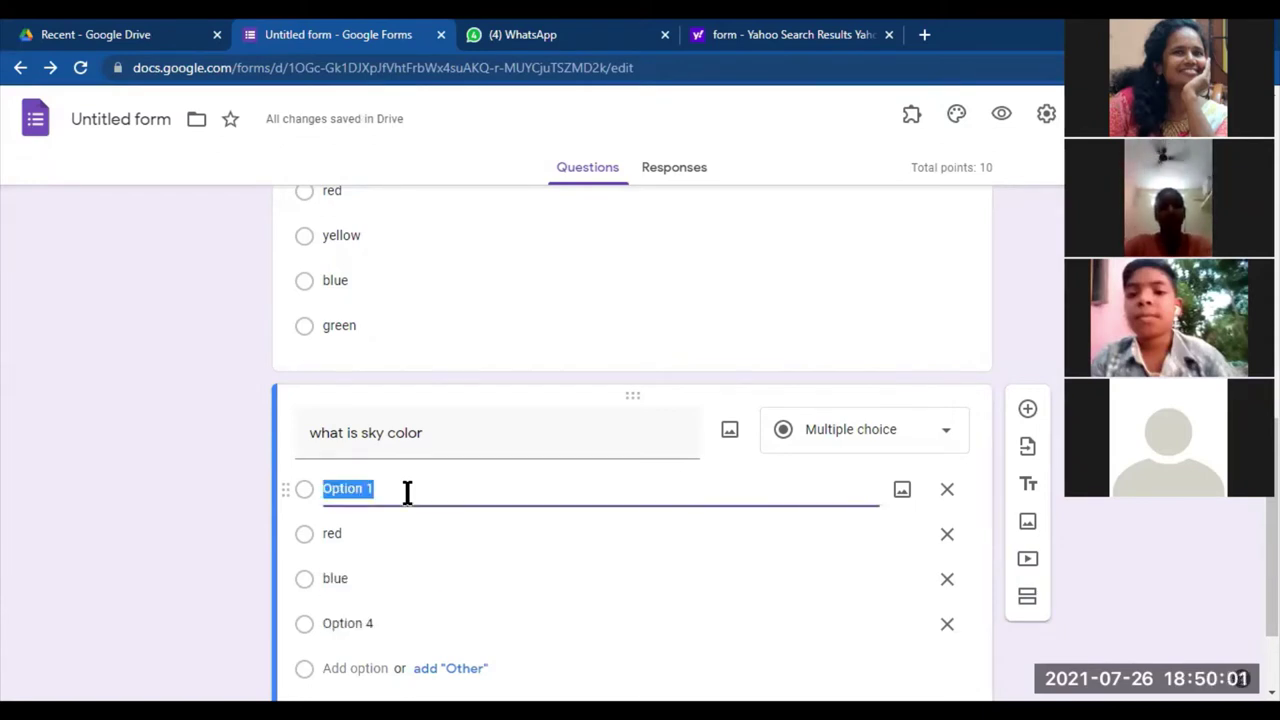
text(green)
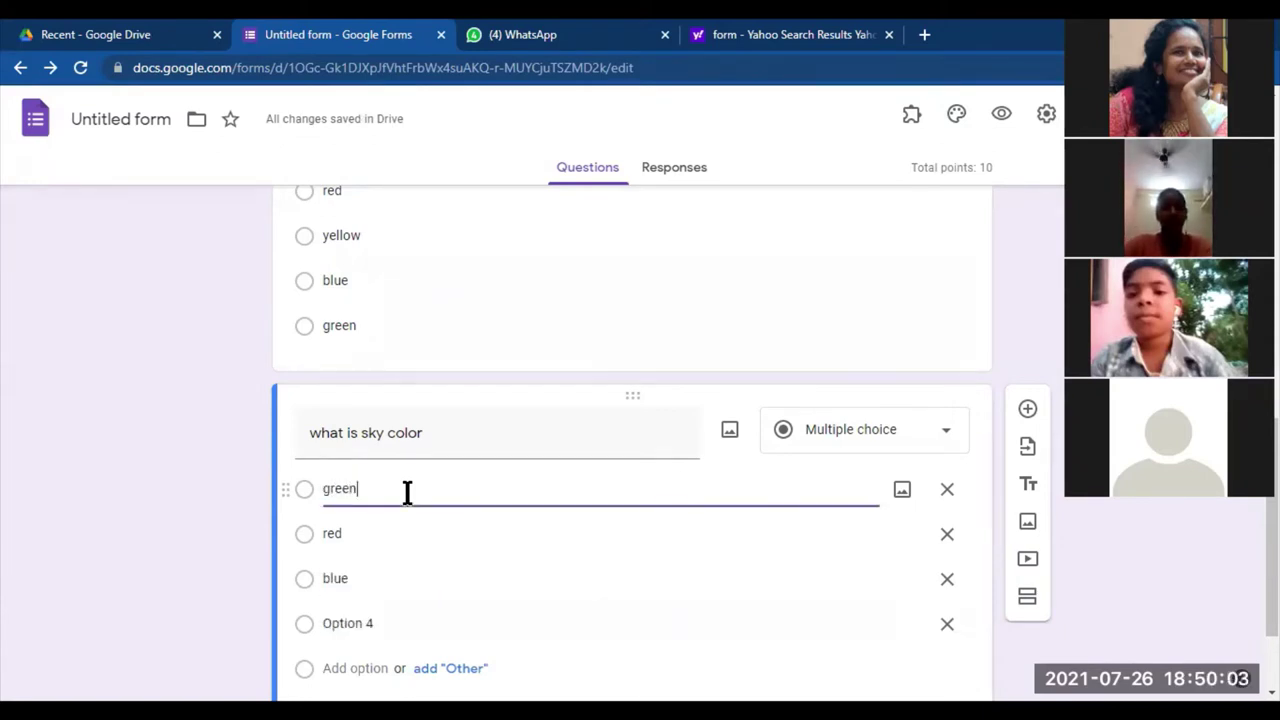
key(Down)
key(Down)
key(Down)
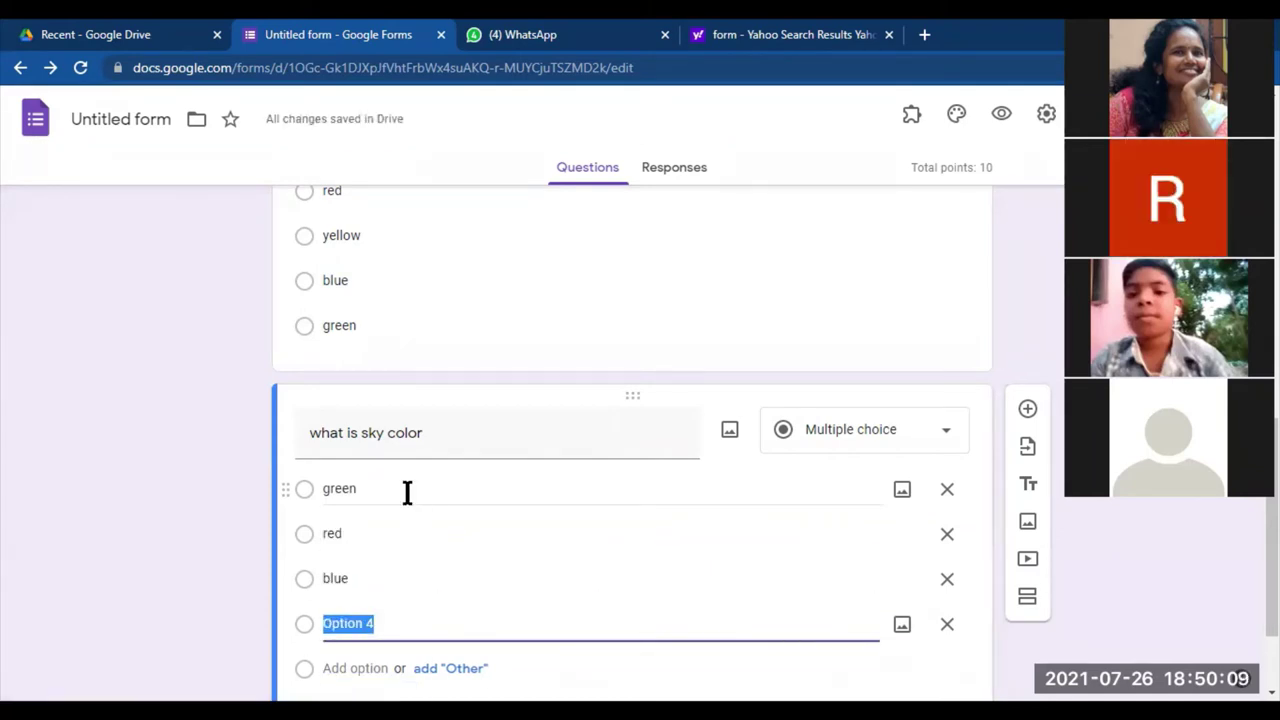
text(yellow)
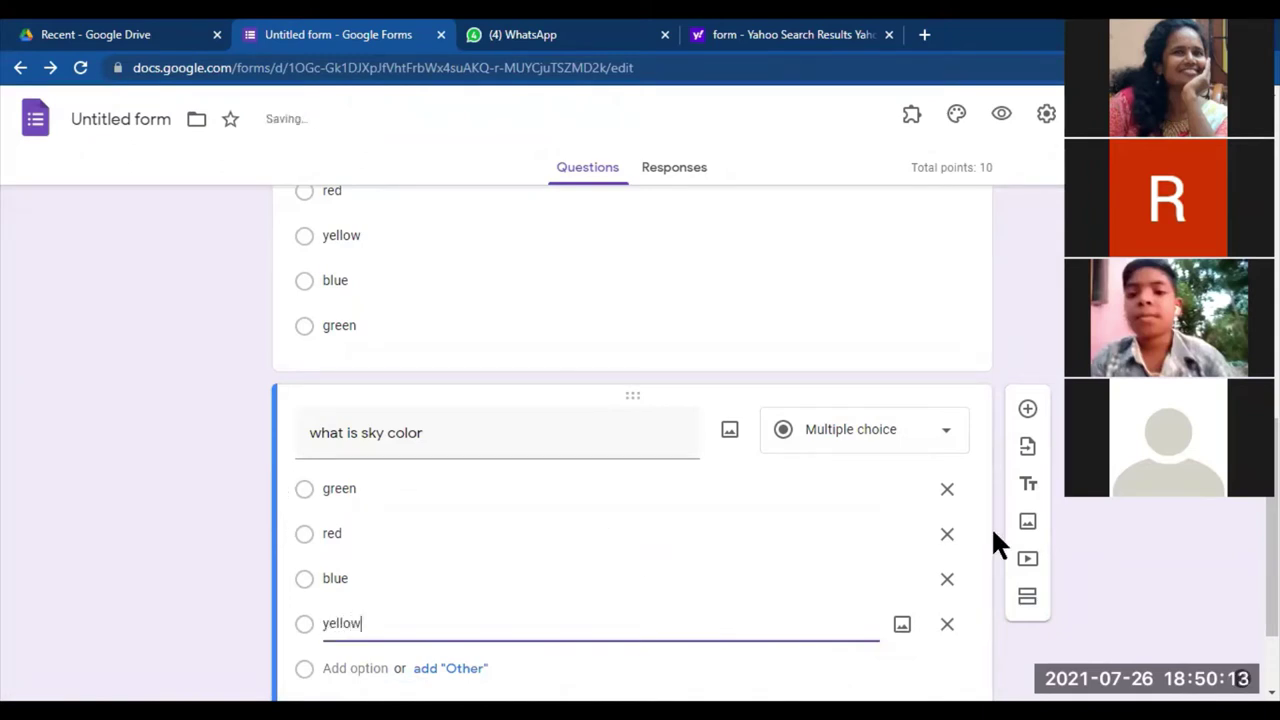
Make both the sky color question and the mango color question required
scroll(1054, 590, down, 1)
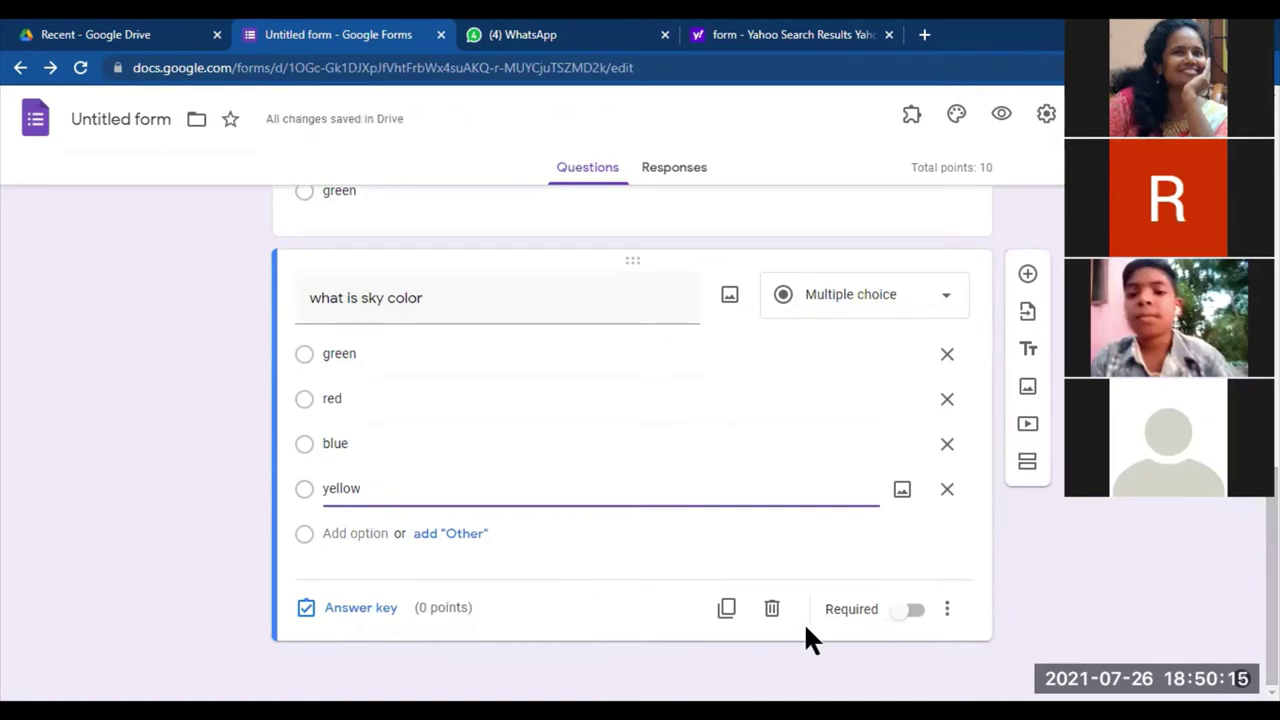
click(908, 610)
scroll(632, 440, up, 3)
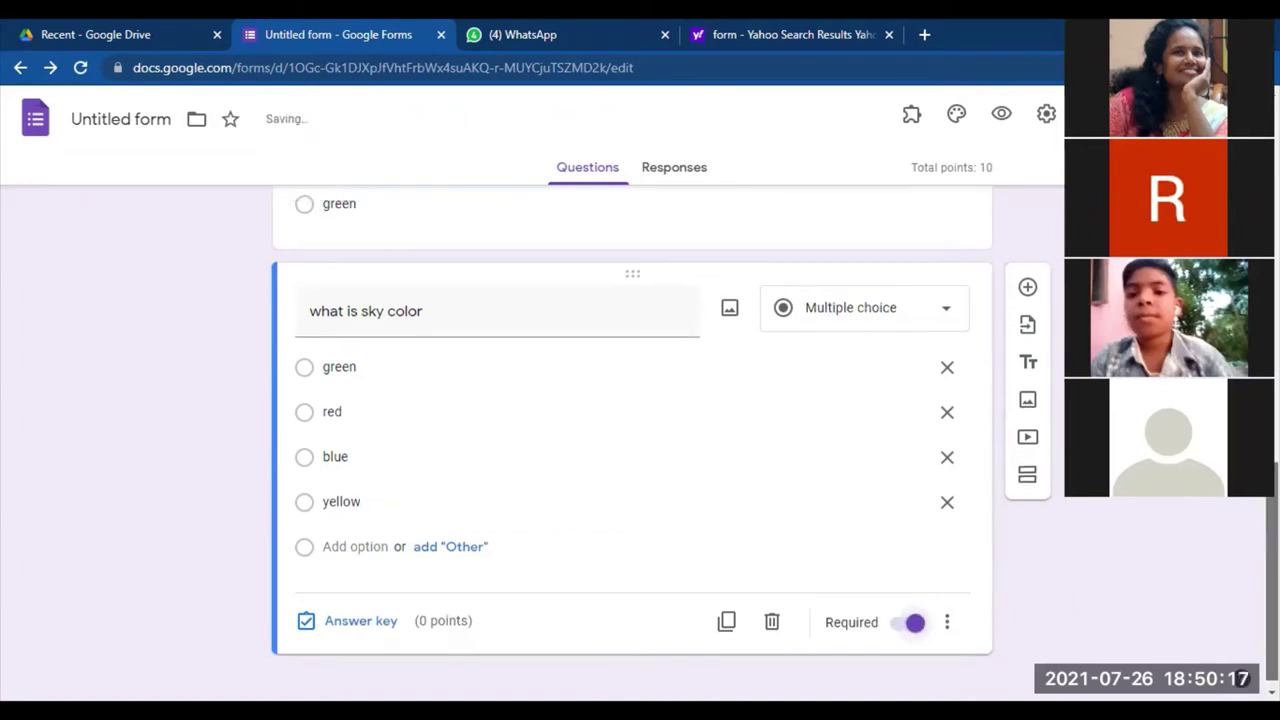
click(880, 405)
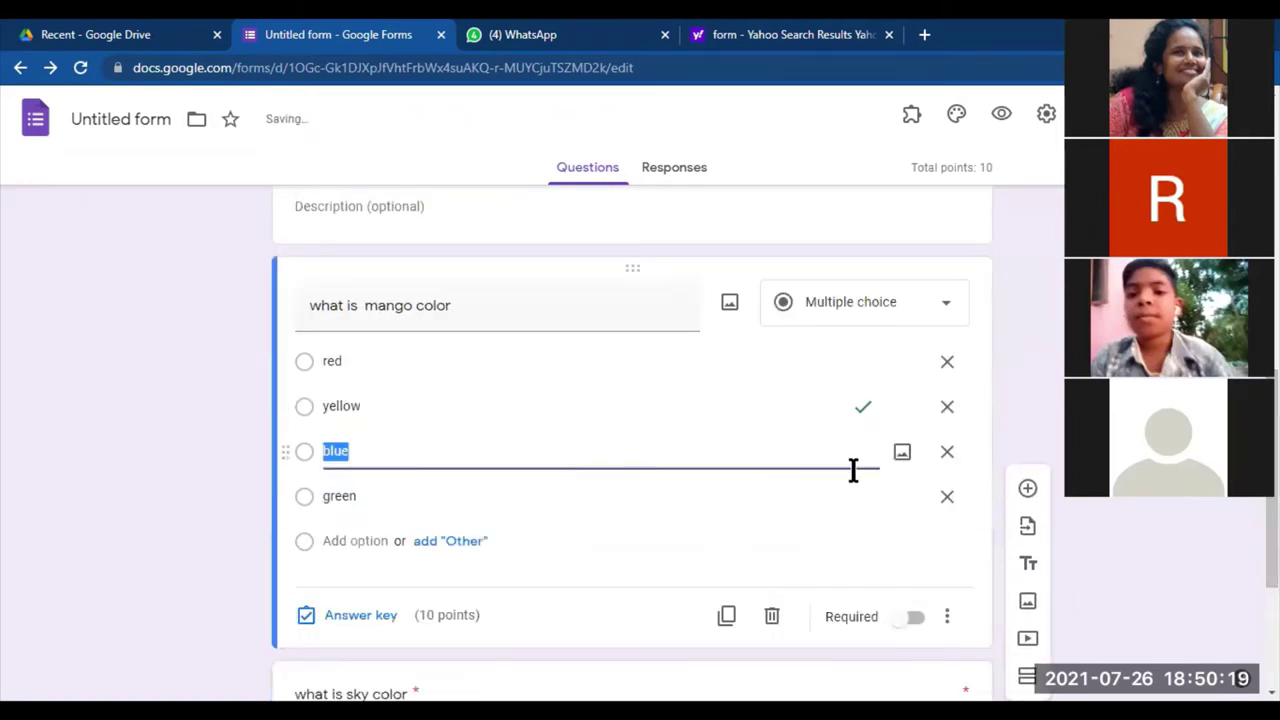
click(908, 617)
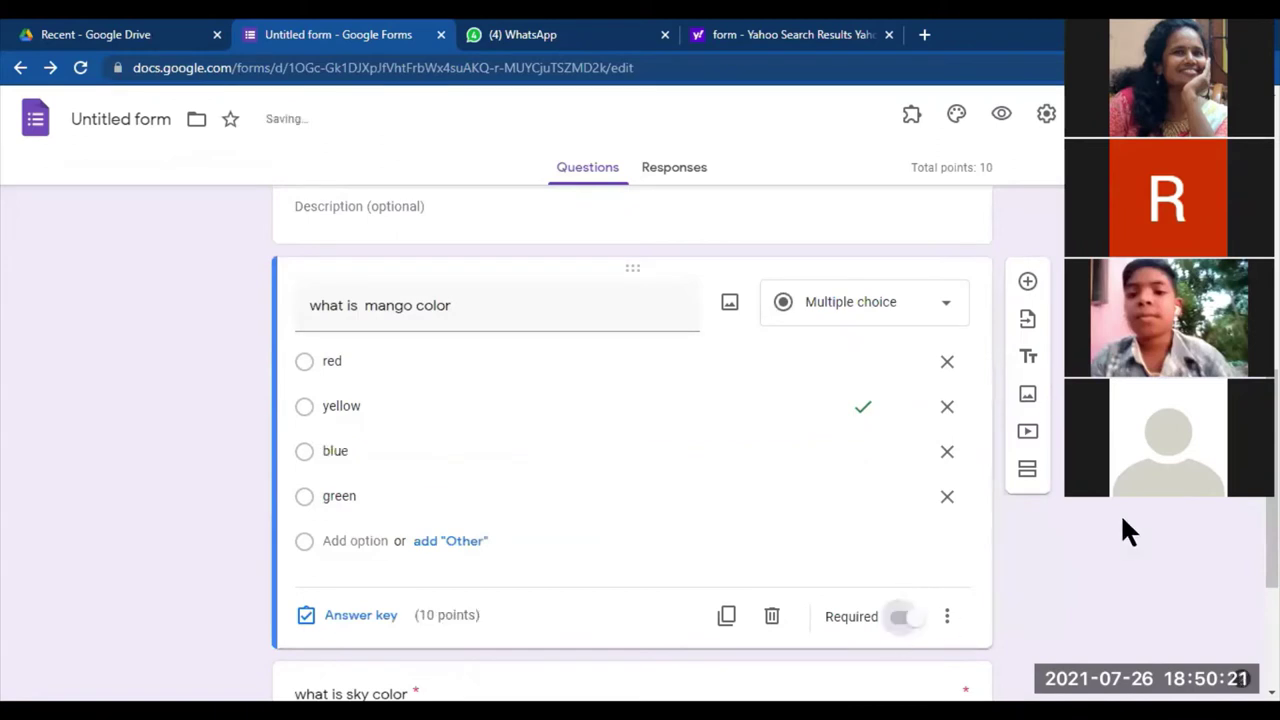
Set the sky color question's answer key to "blue" and its score to 10 points
scroll(963, 594, down, 3)
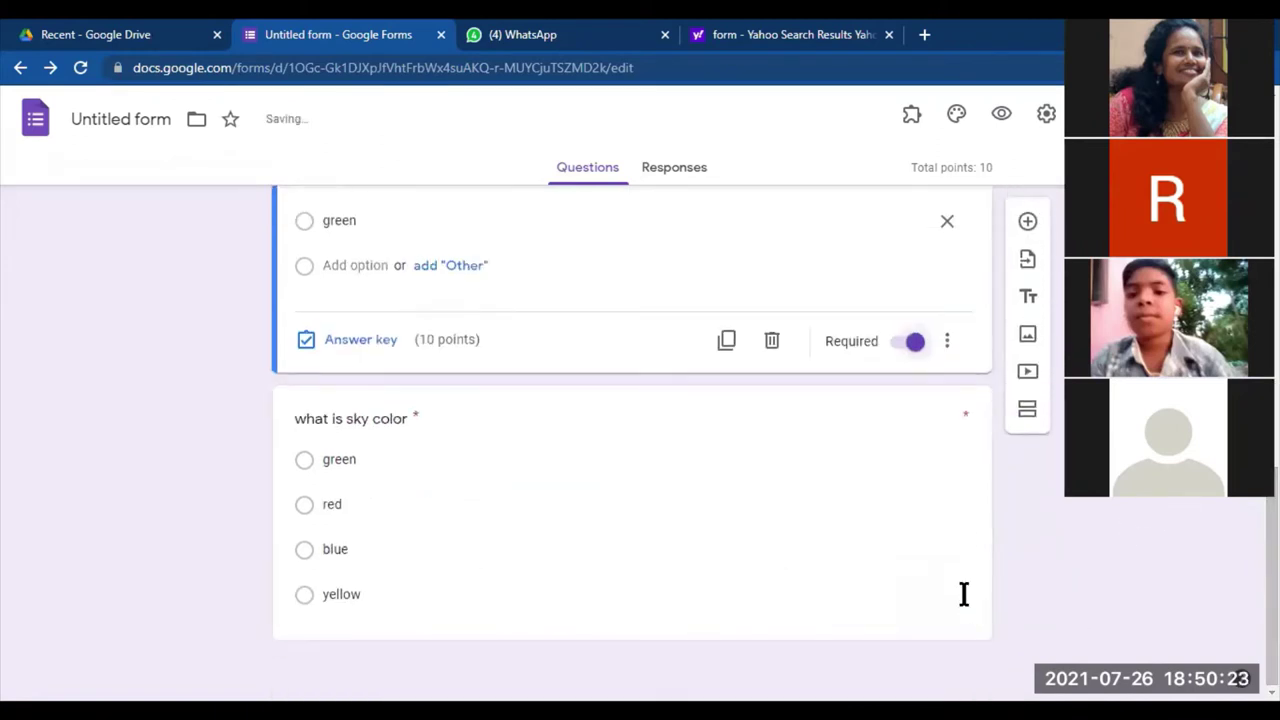
click(877, 541)
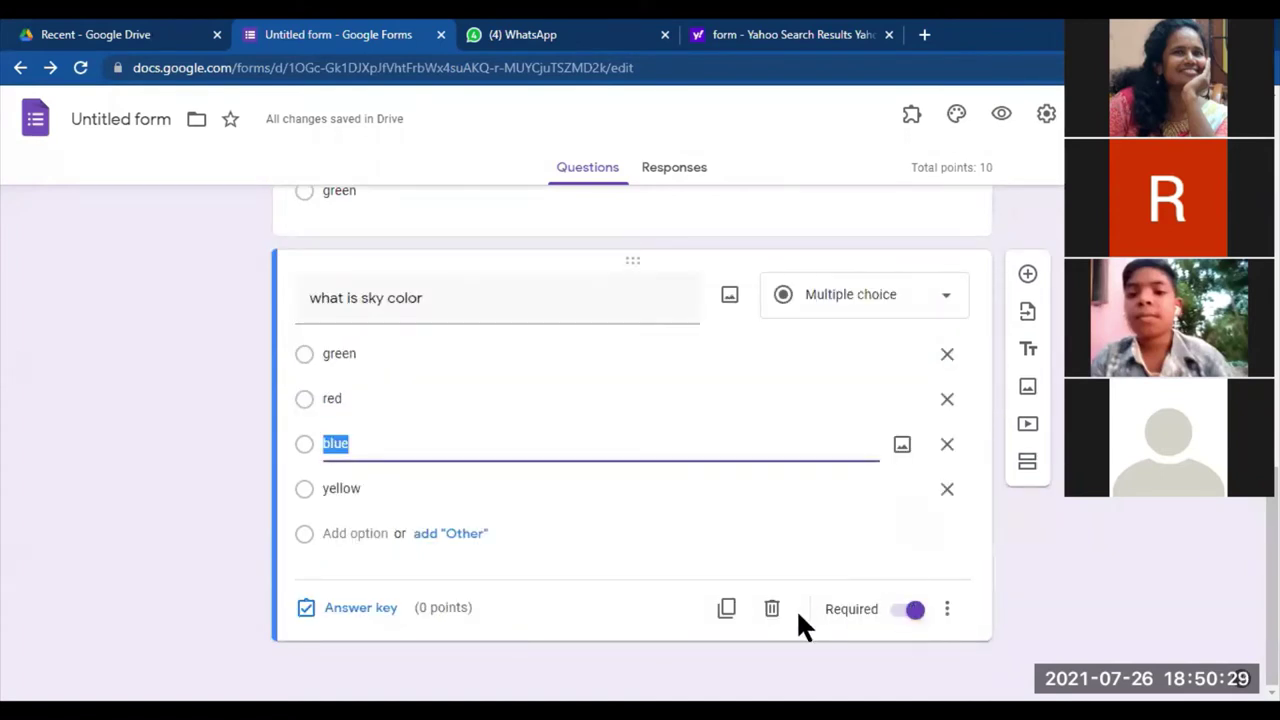
click(362, 607)
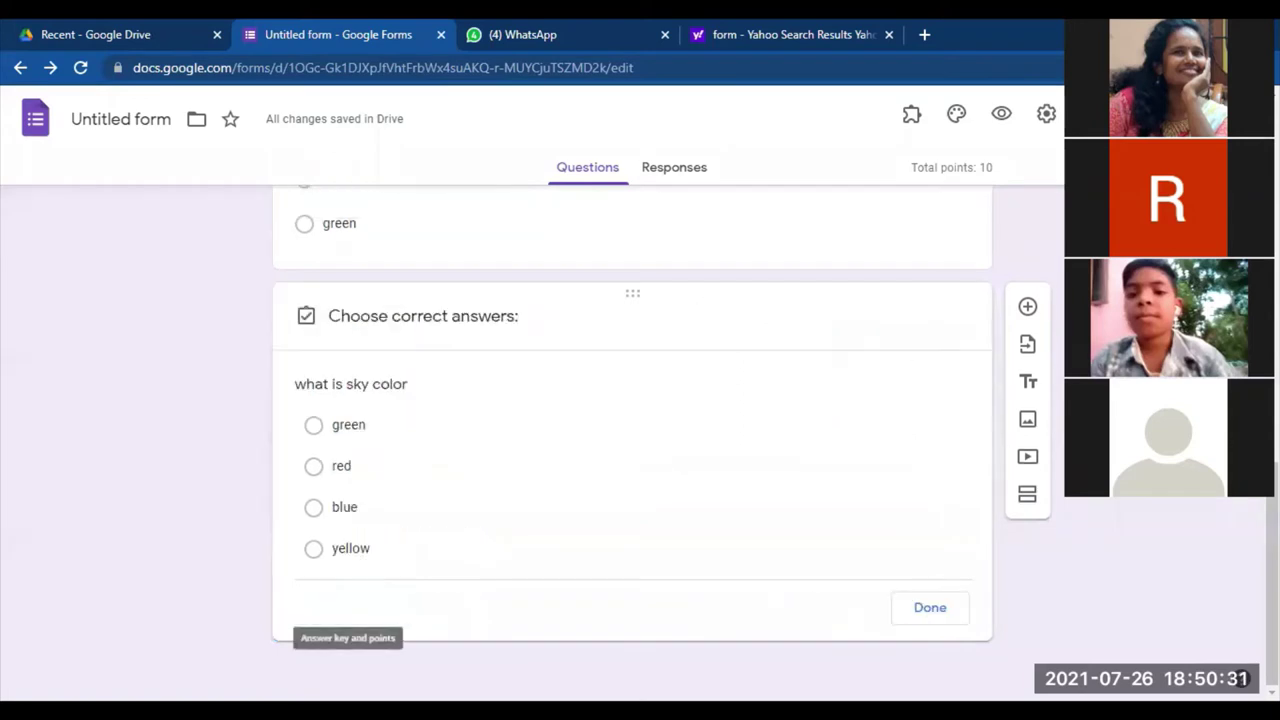
text(10)
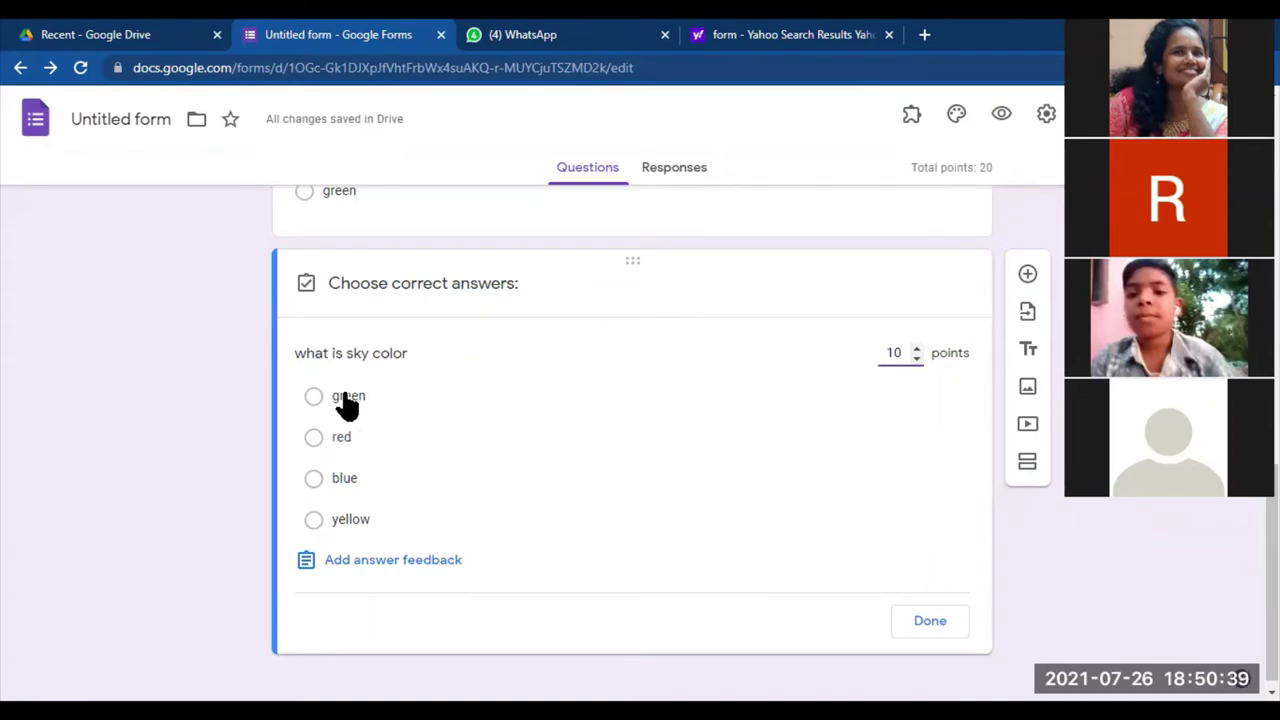
click(316, 478)
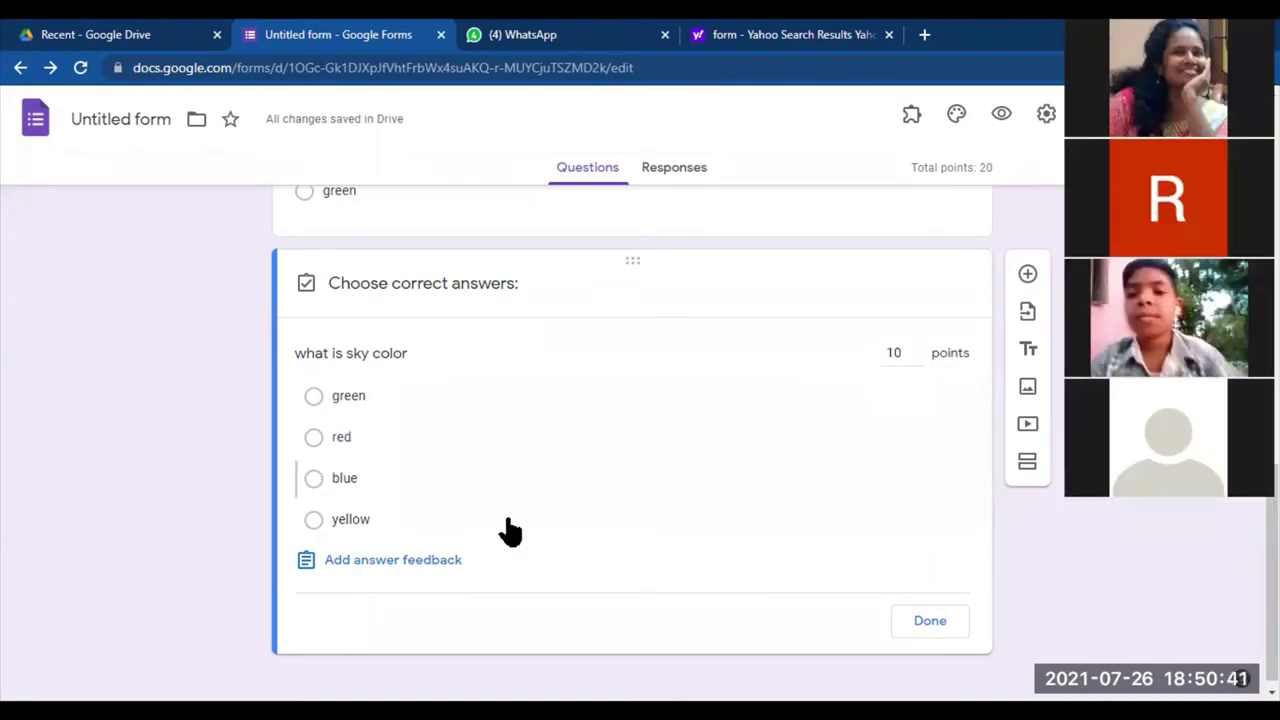
click(938, 621)
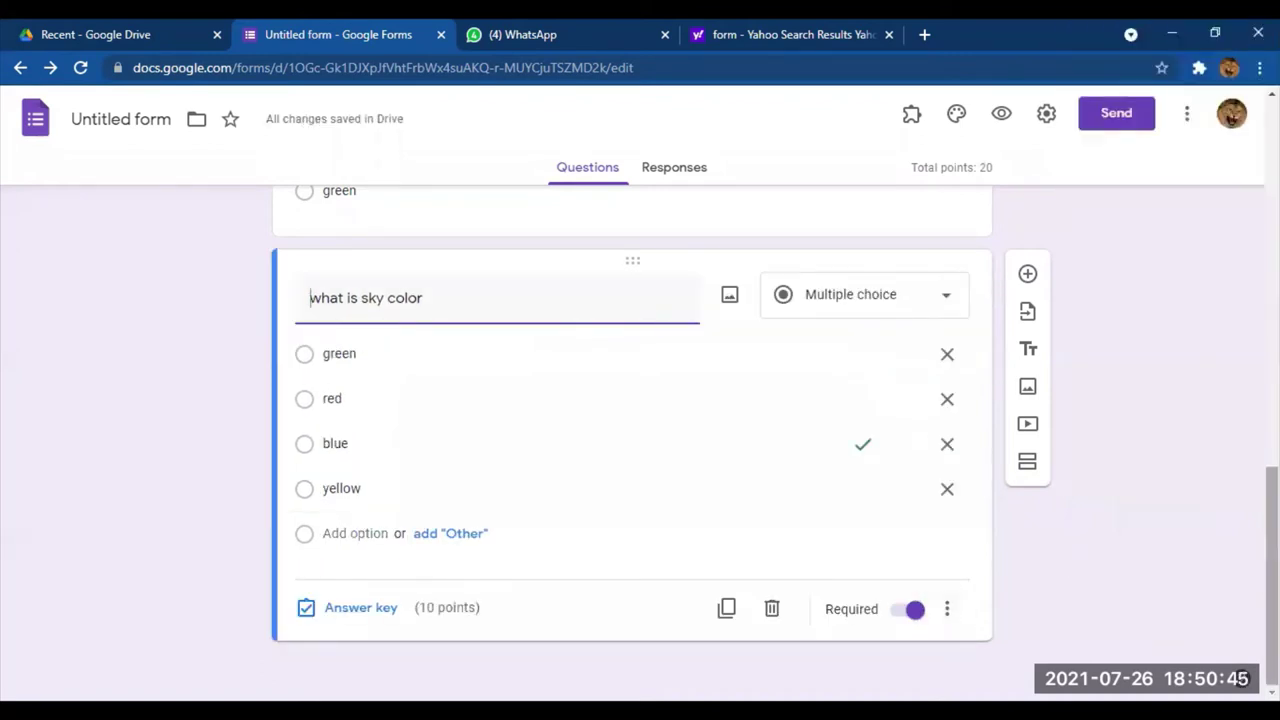
Open the add-ons marketplace for Google Forms from the quiz
scroll(1211, 464, up, 5)
scroll(631, 440, up, 3)
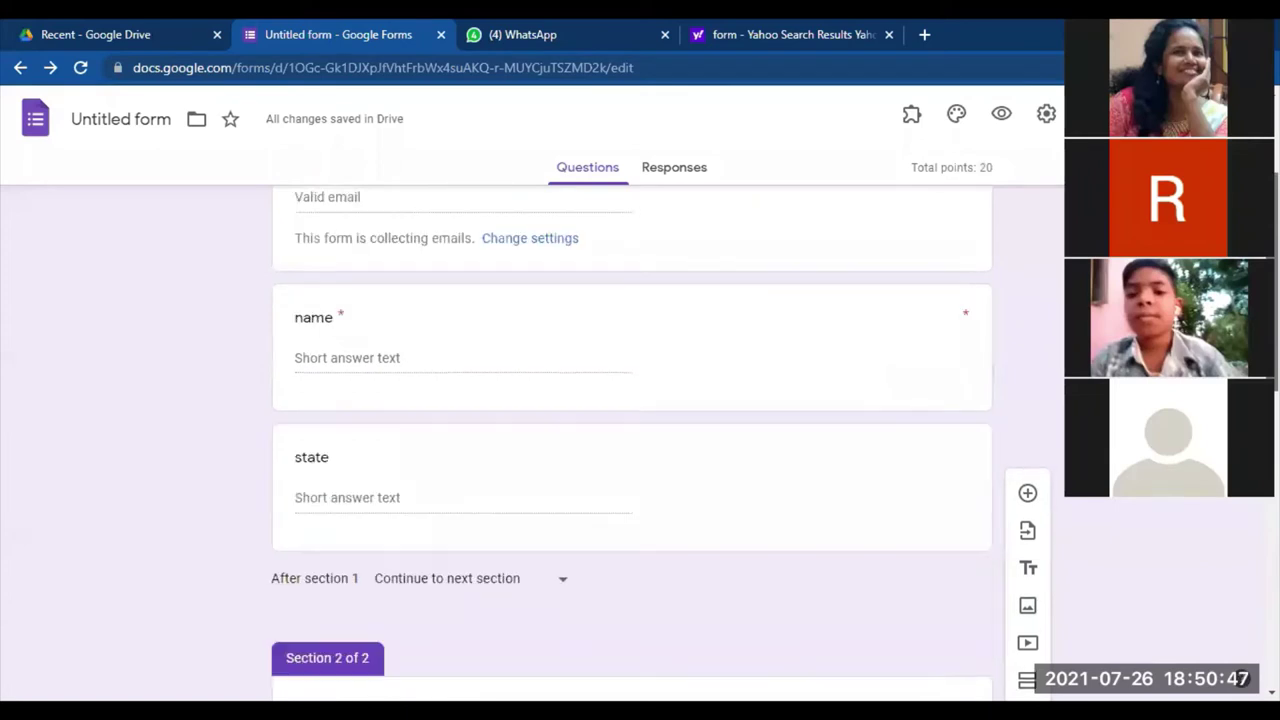
scroll(632, 440, up, 1)
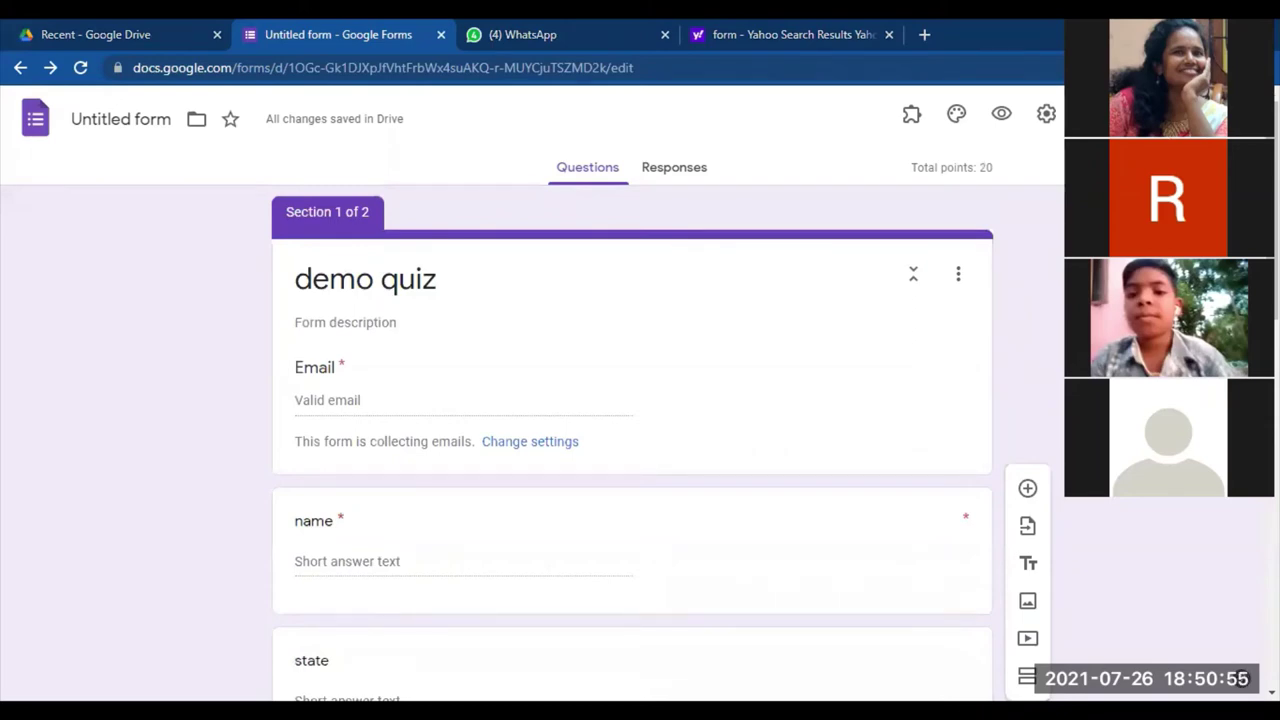
click(1205, 113)
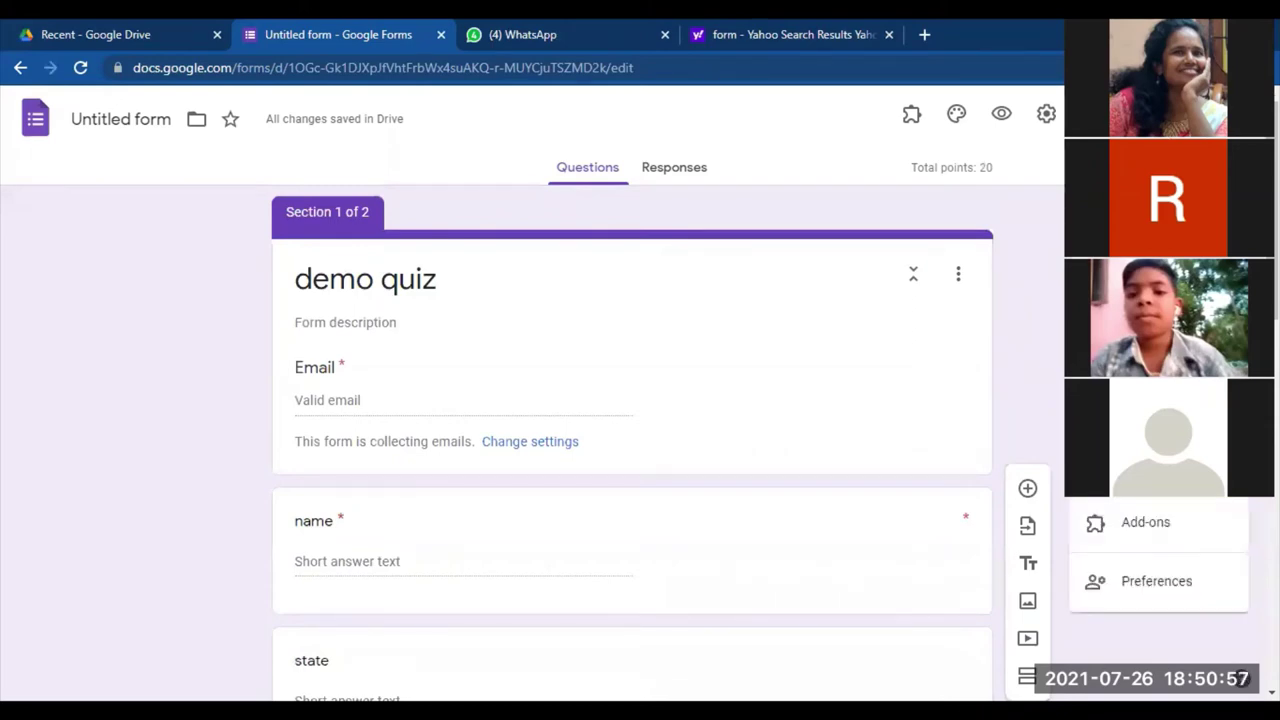
click(1146, 523)
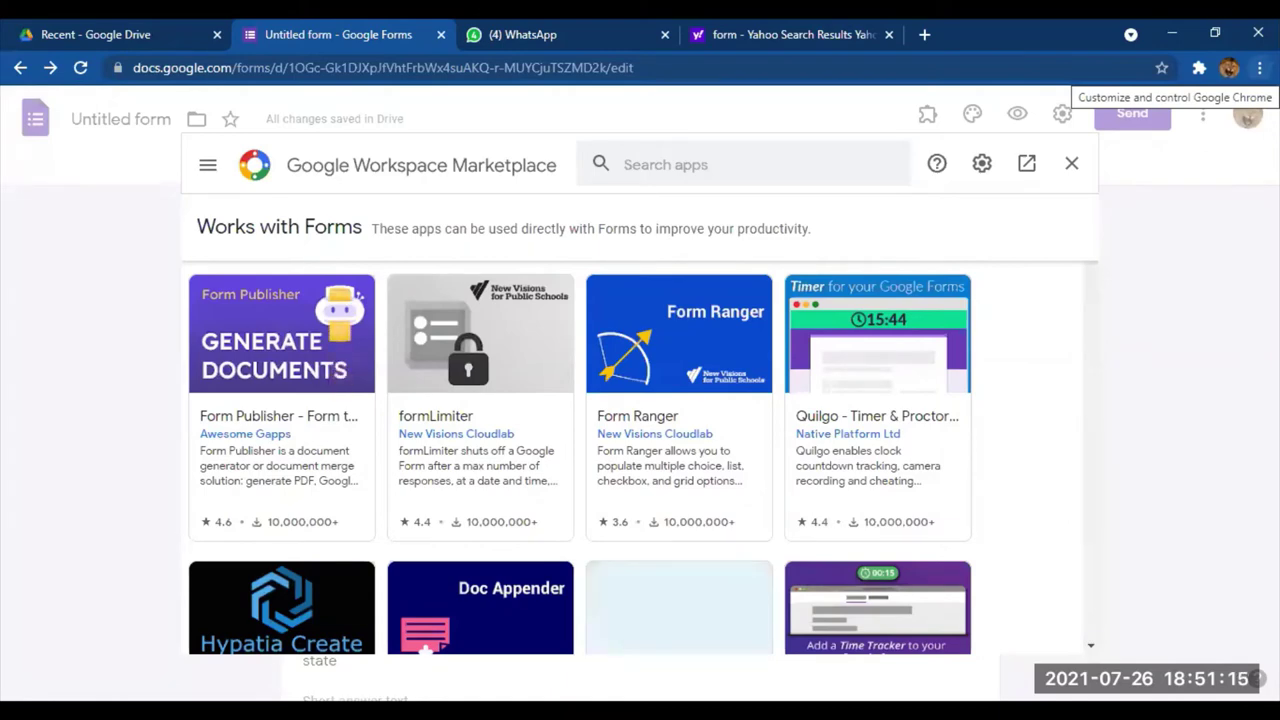
click(1259, 67)
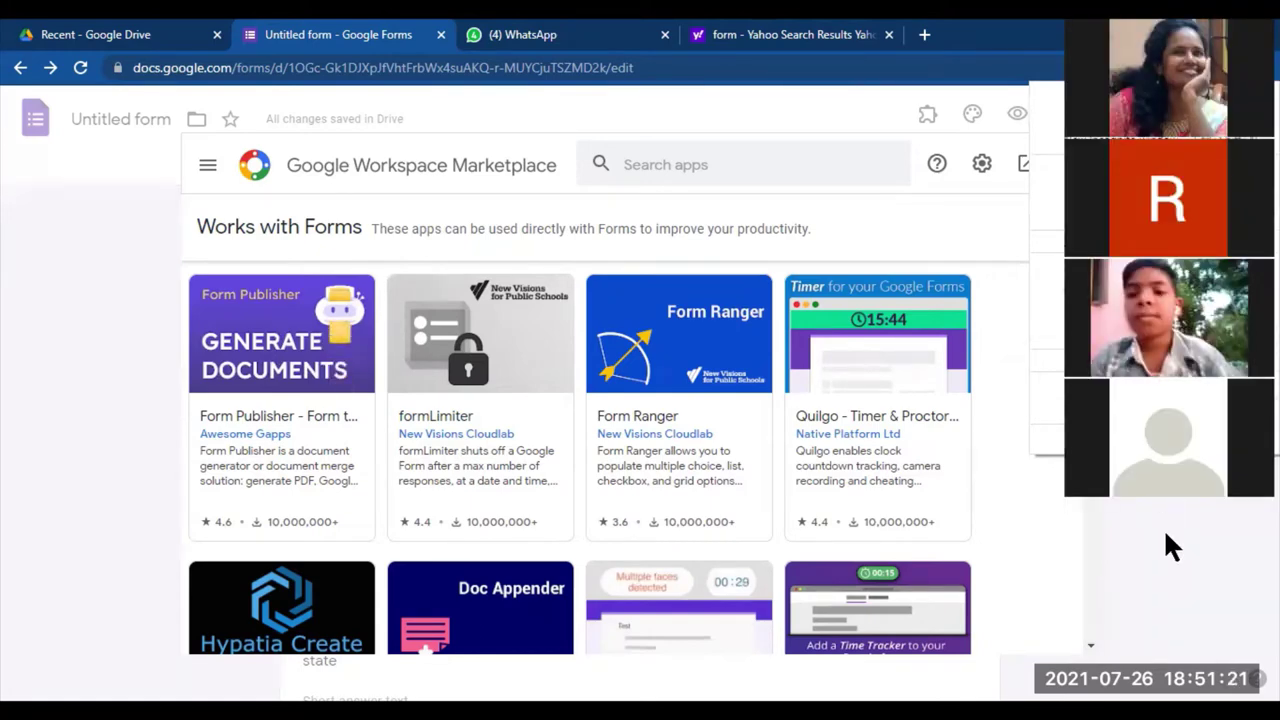
click(1165, 533)
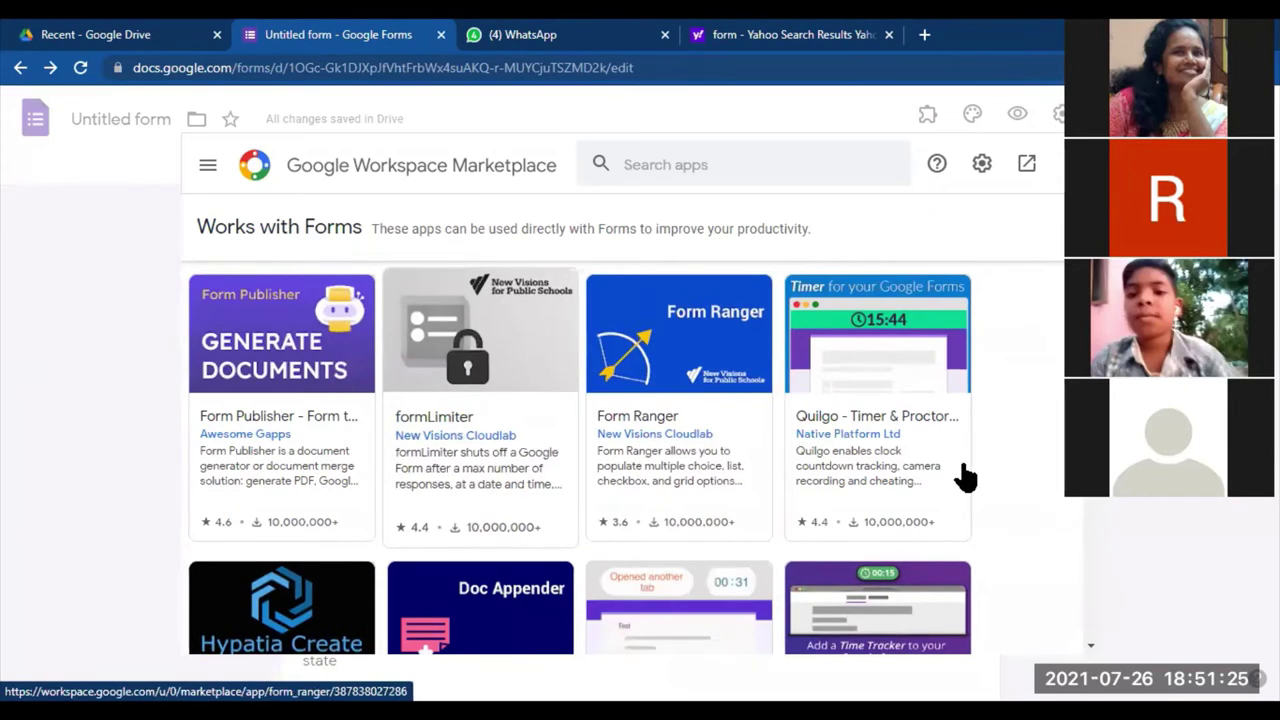
Search the marketplace for Certify'em and open its details page
click(688, 180)
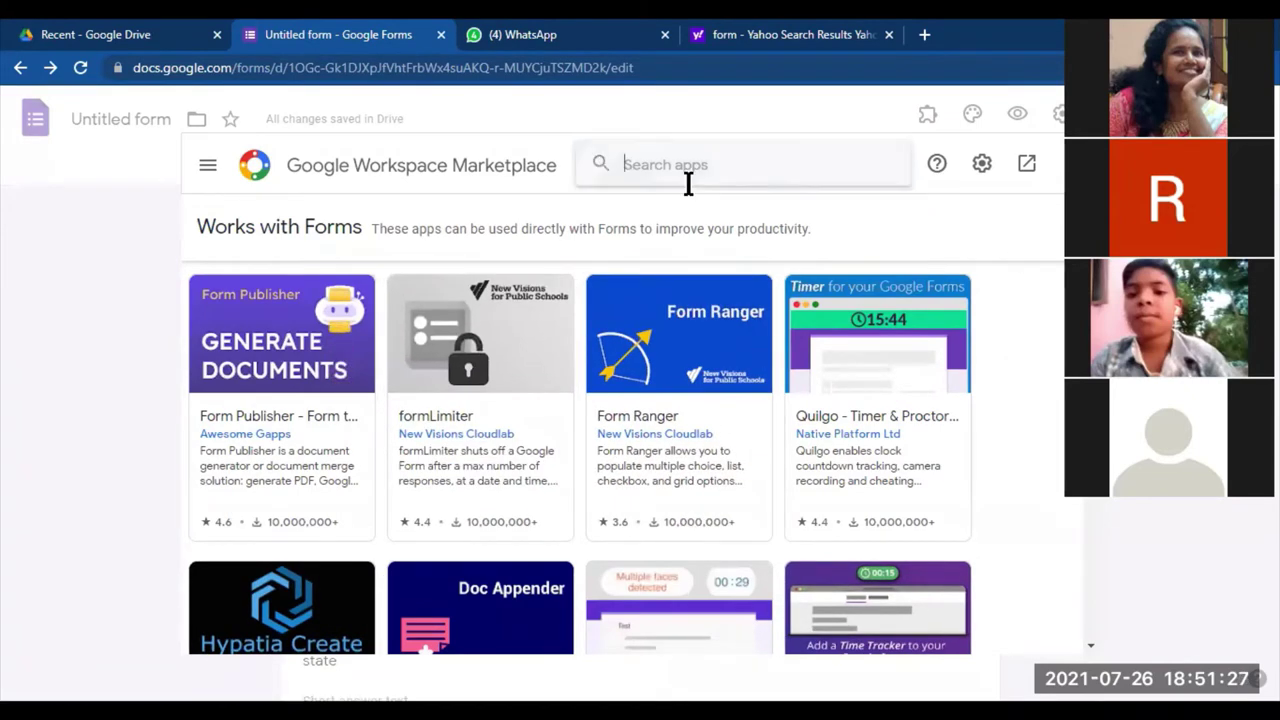
text(cer)
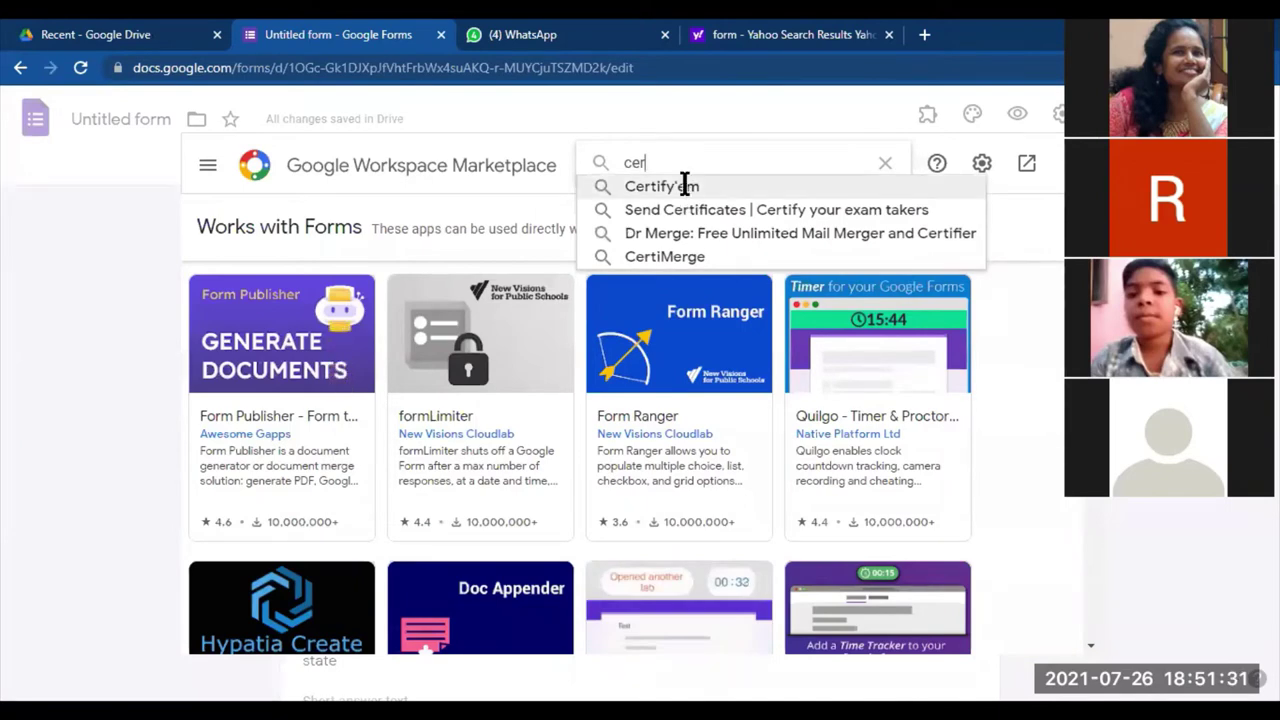
click(684, 186)
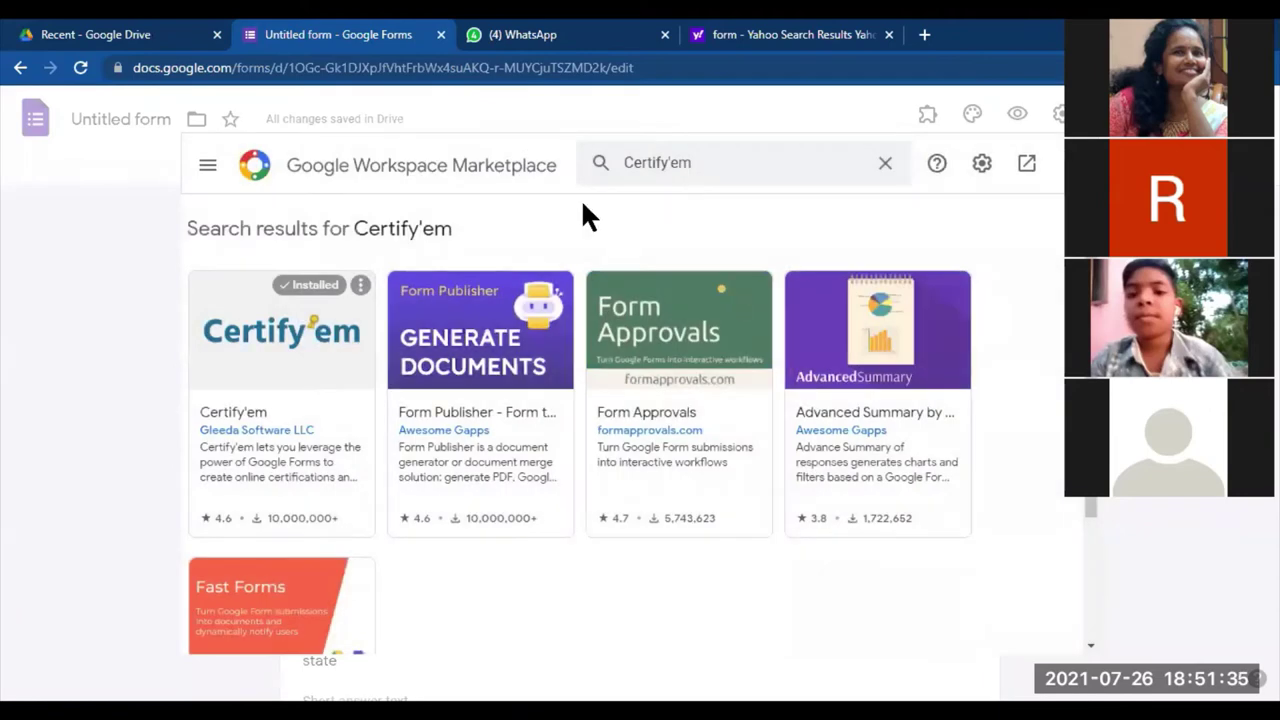
click(246, 362)
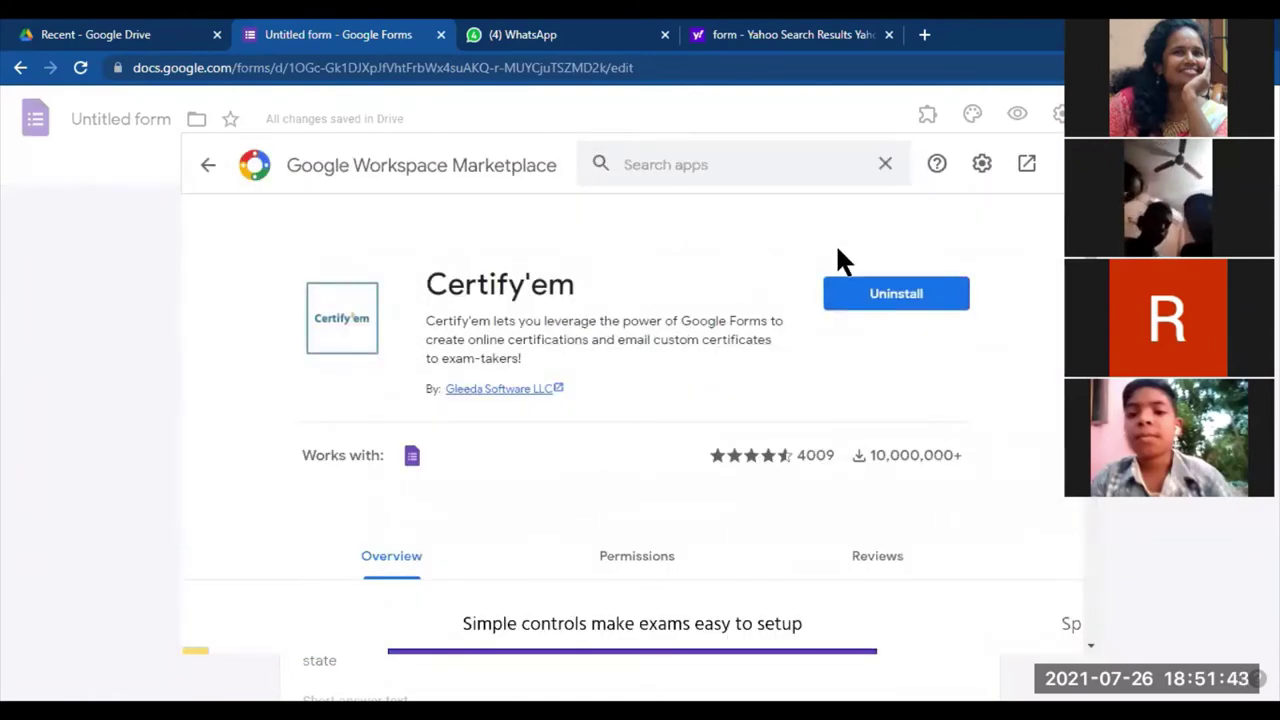
Uninstall the Certify'em add-on, install it again with the permission it requests, and close the marketplace
click(908, 298)
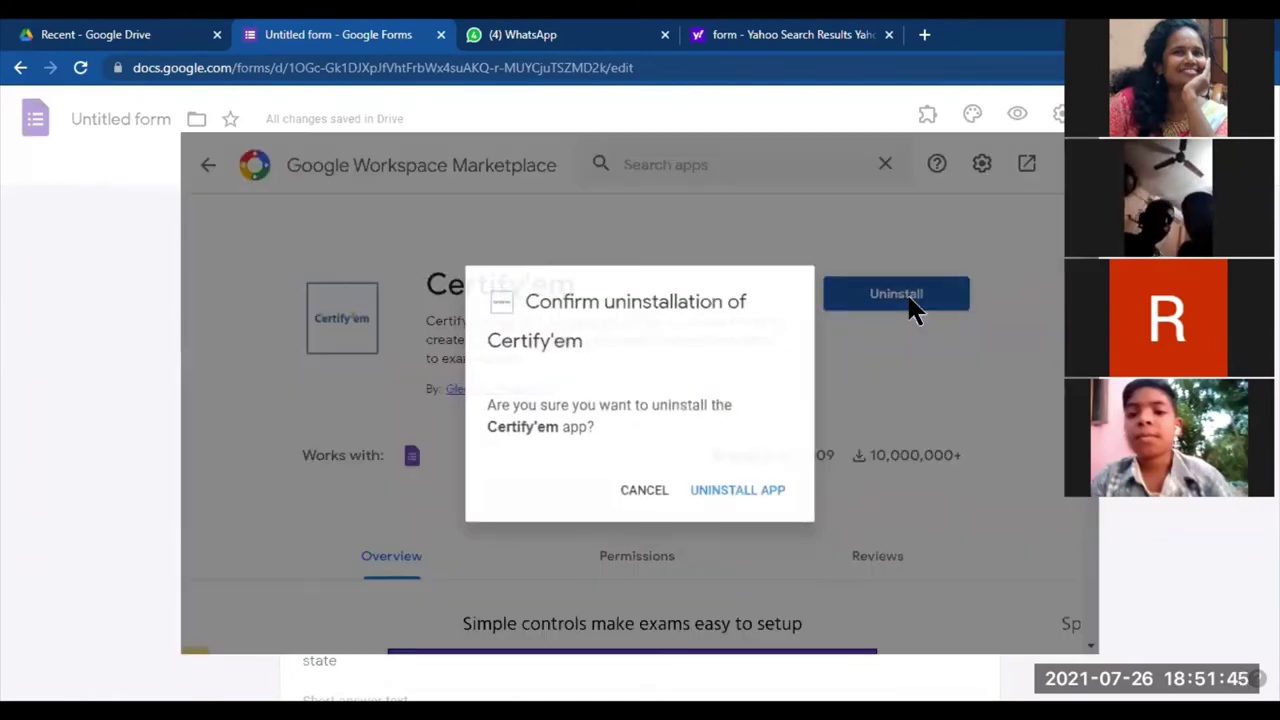
click(740, 494)
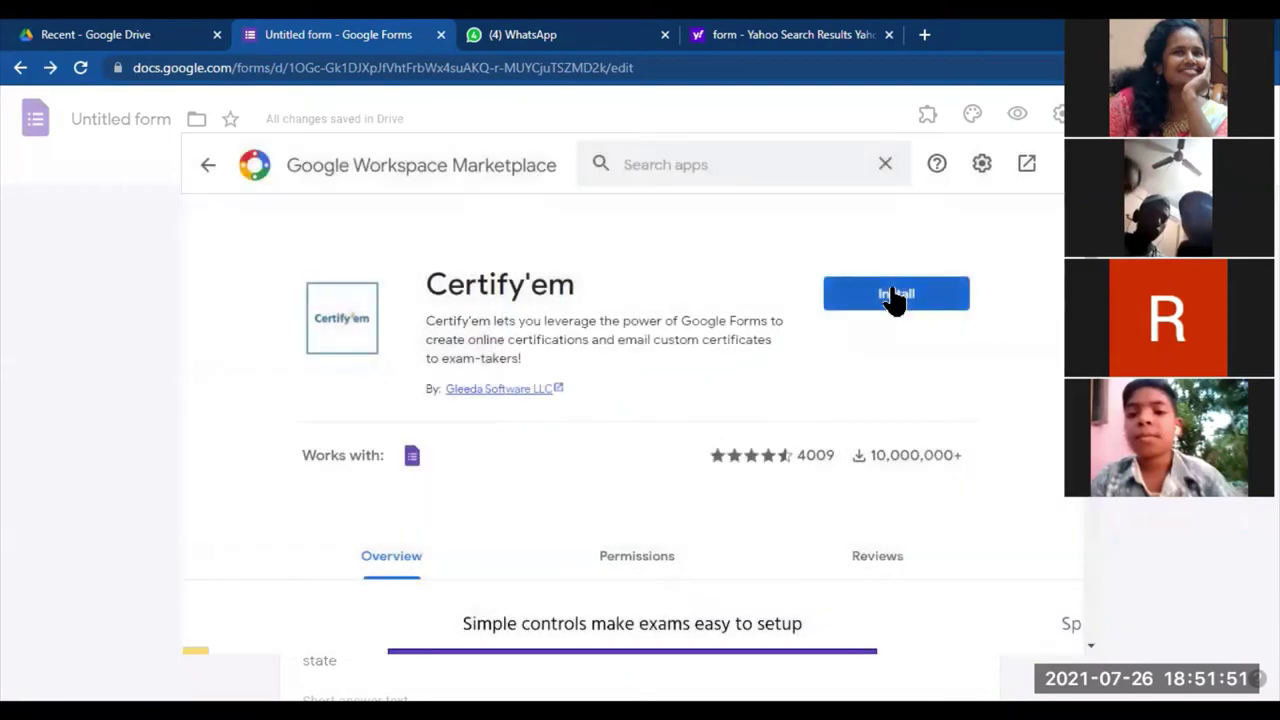
click(893, 298)
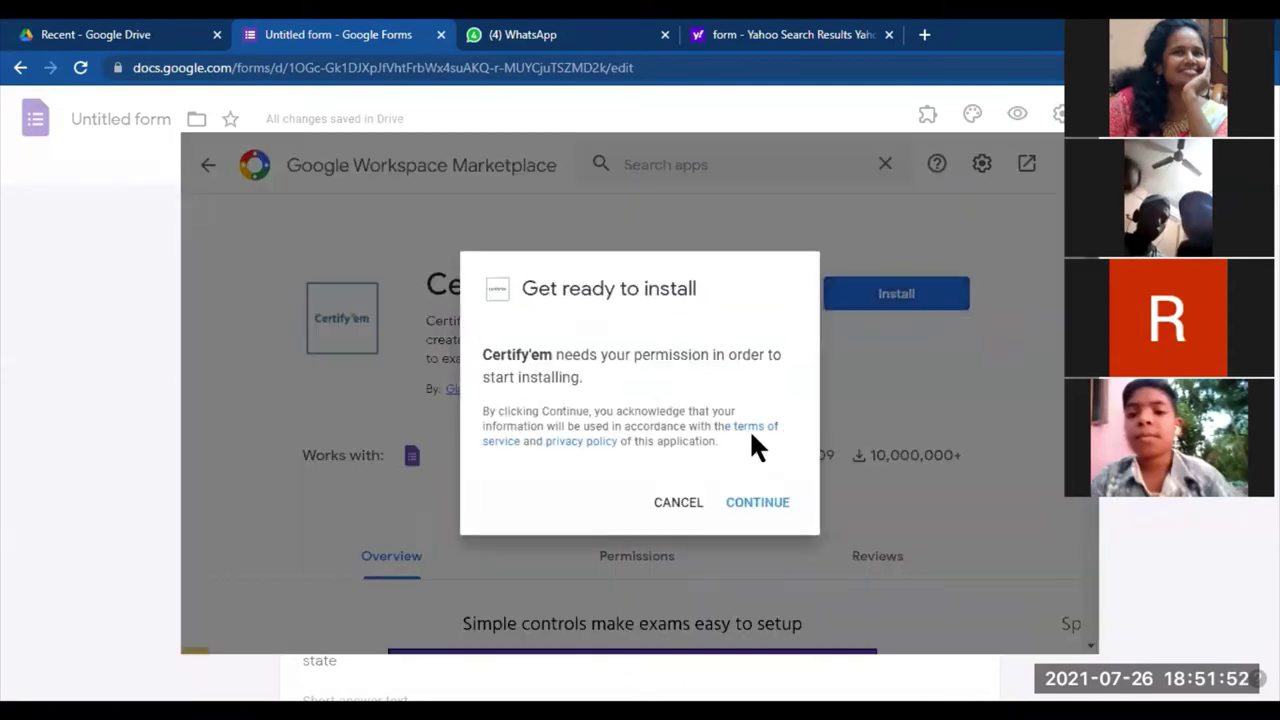
click(758, 502)
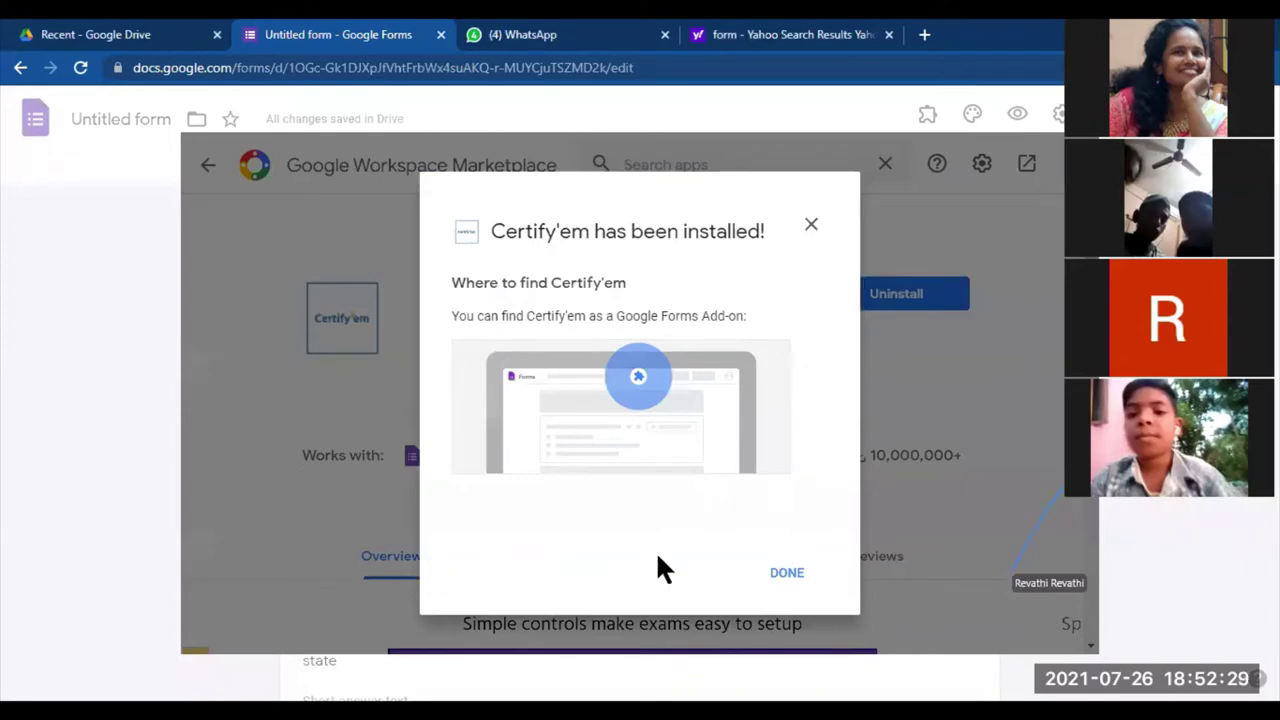
click(787, 575)
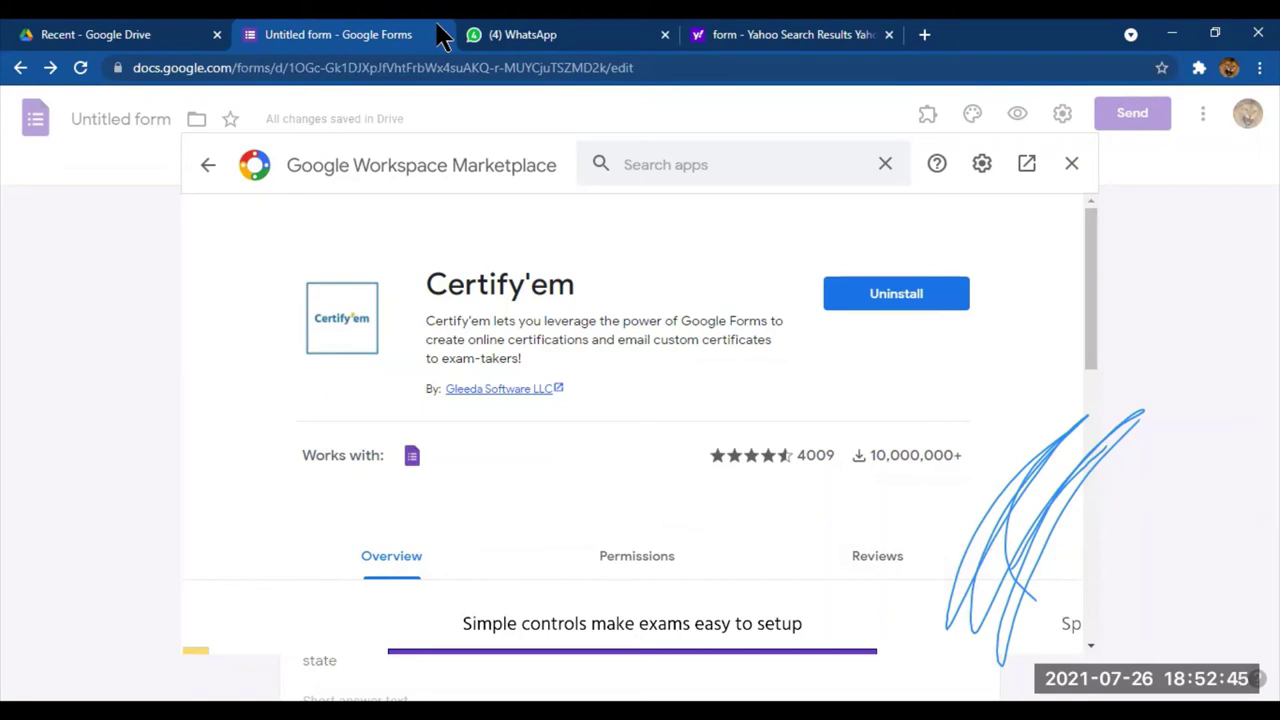
click(1072, 165)
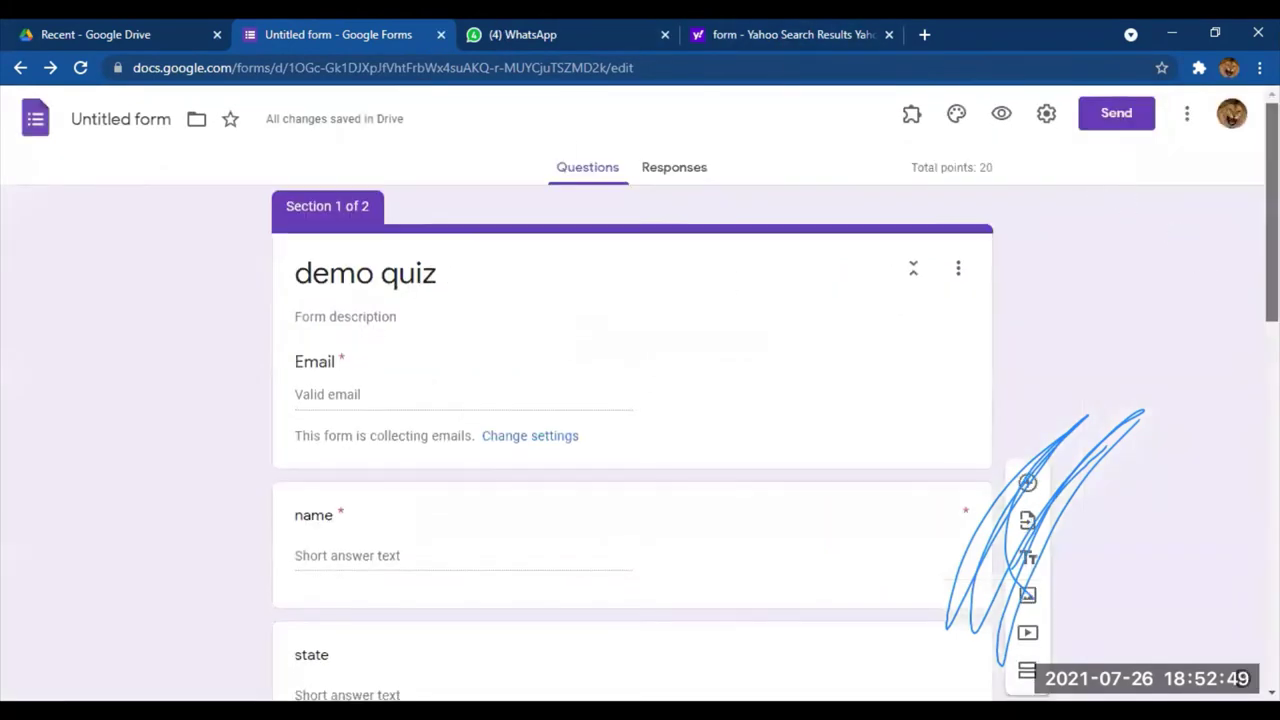
Show the Certify'em add-on's controls on the quiz form
scroll(632, 450, down, 3)
scroll(632, 450, down, 2)
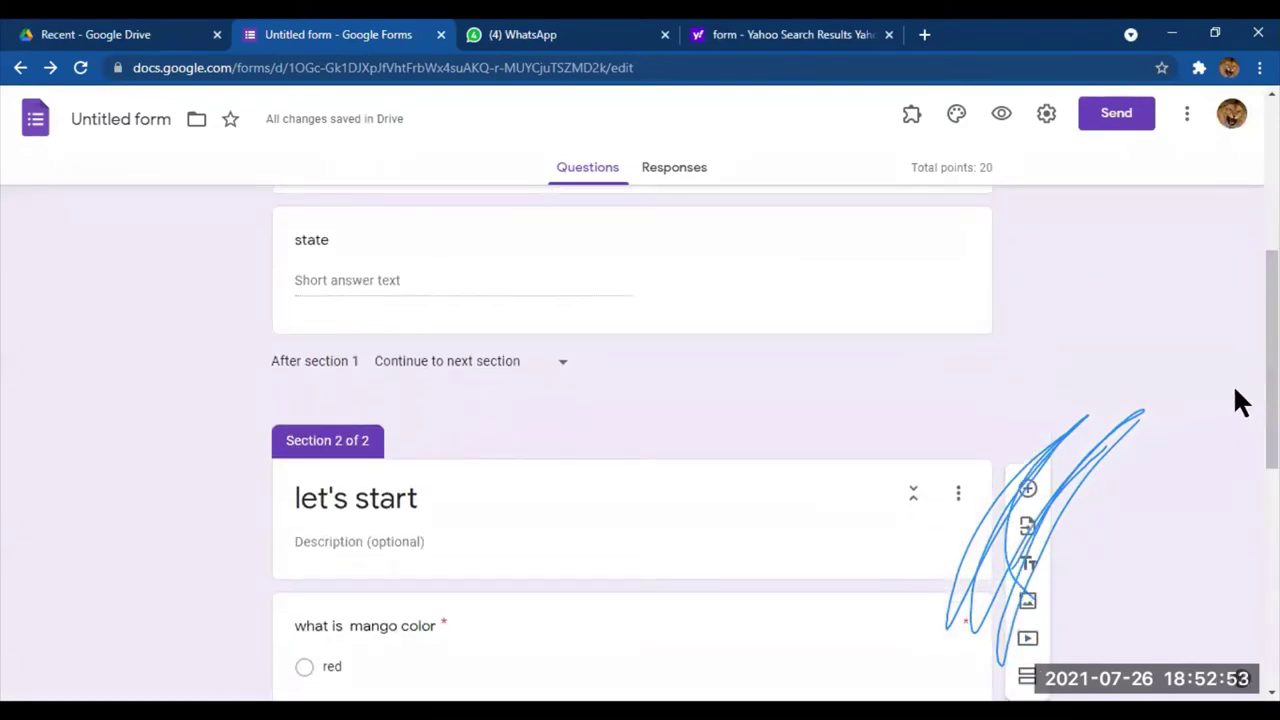
click(1187, 114)
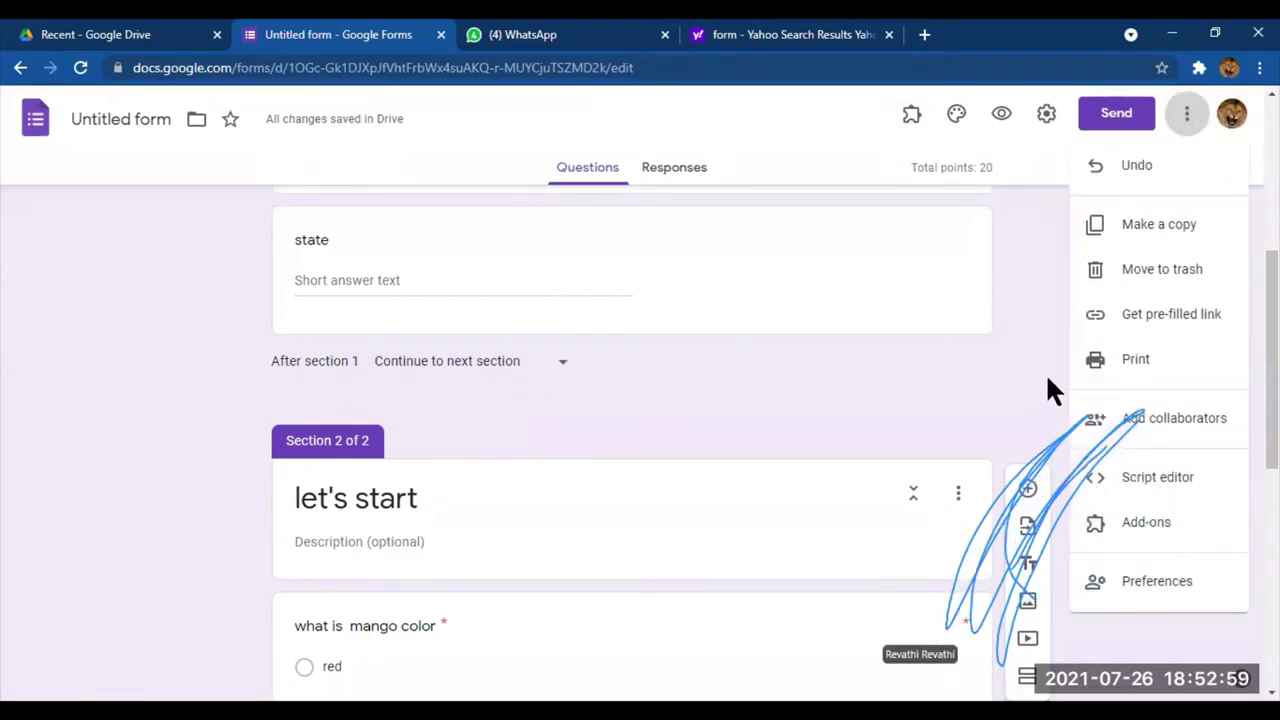
click(910, 118)
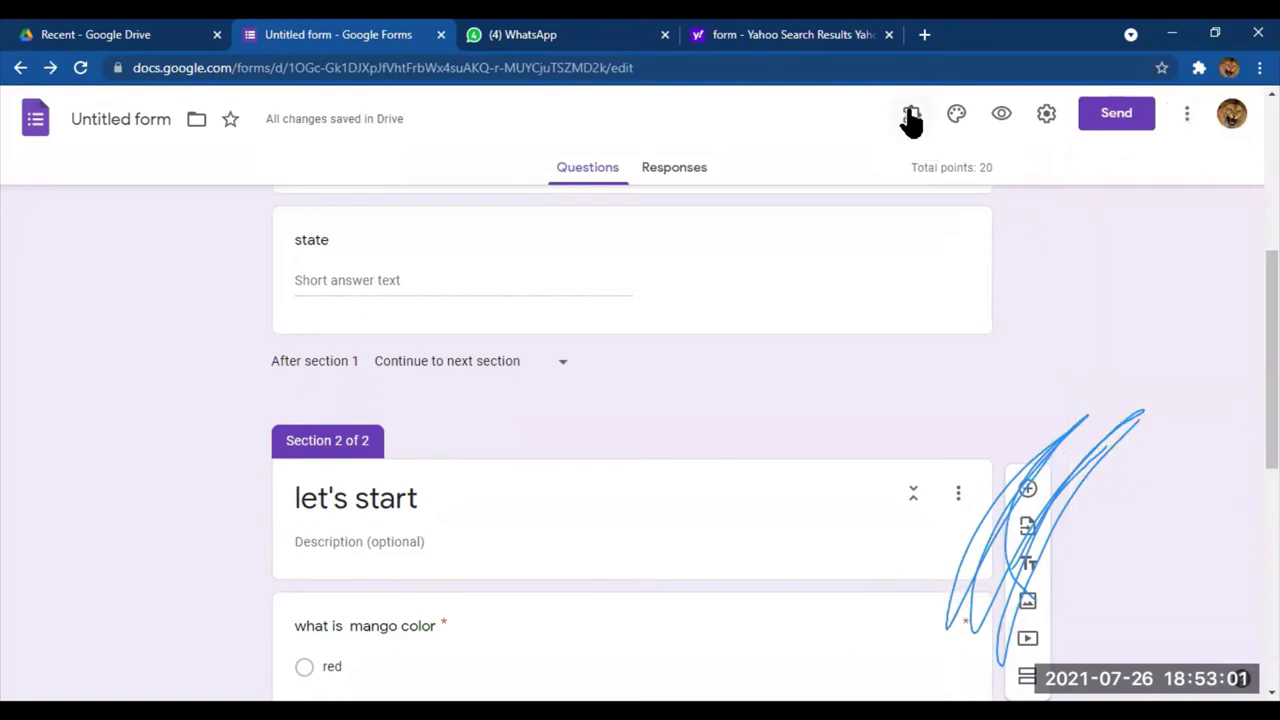
click(909, 121)
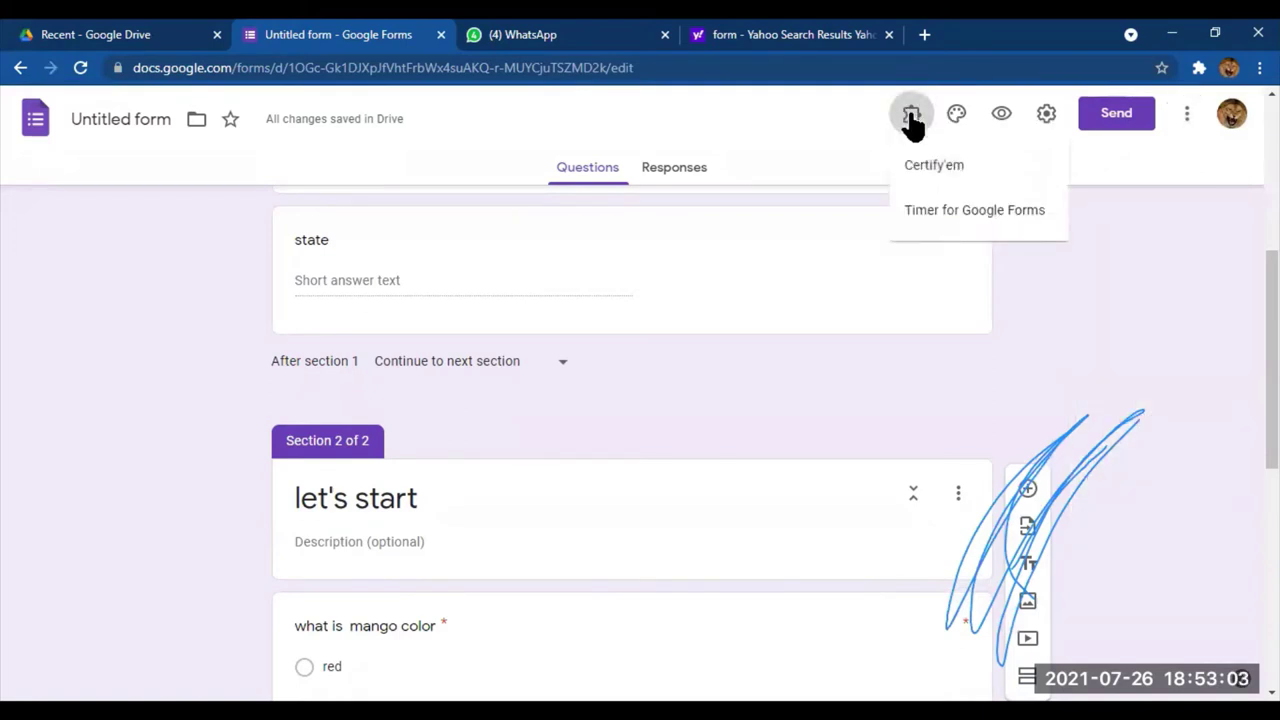
click(930, 168)
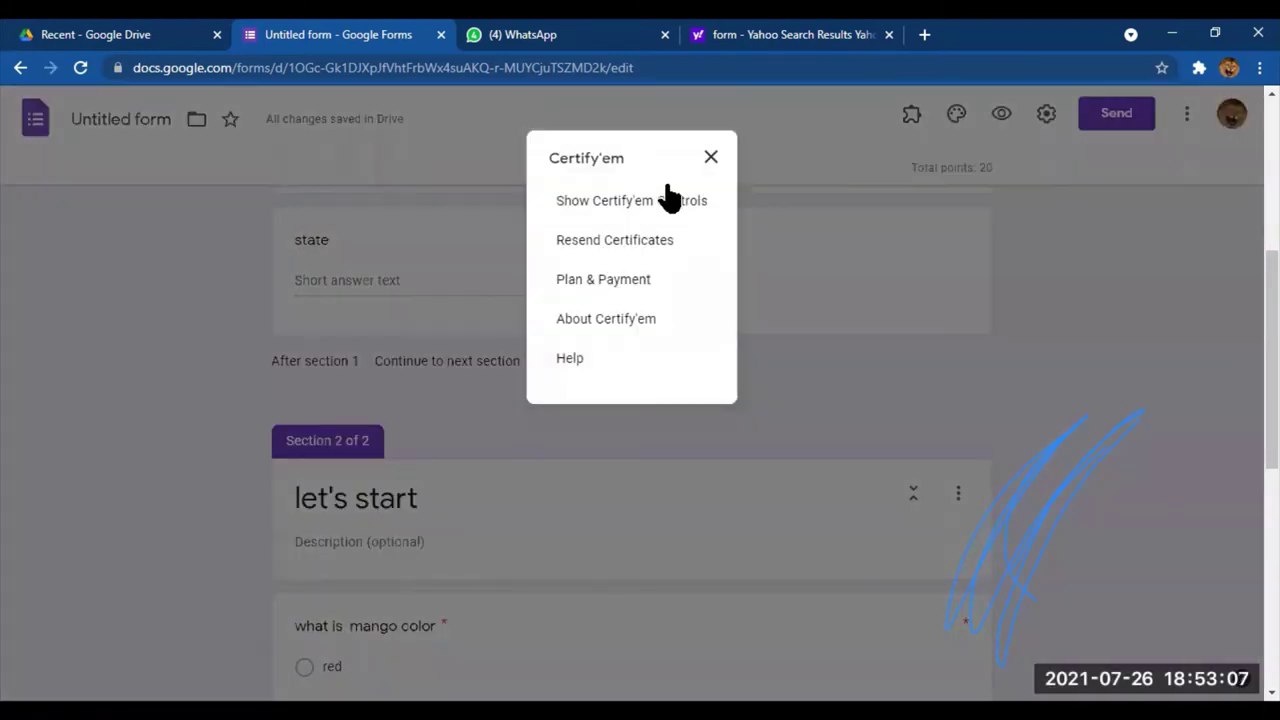
click(652, 205)
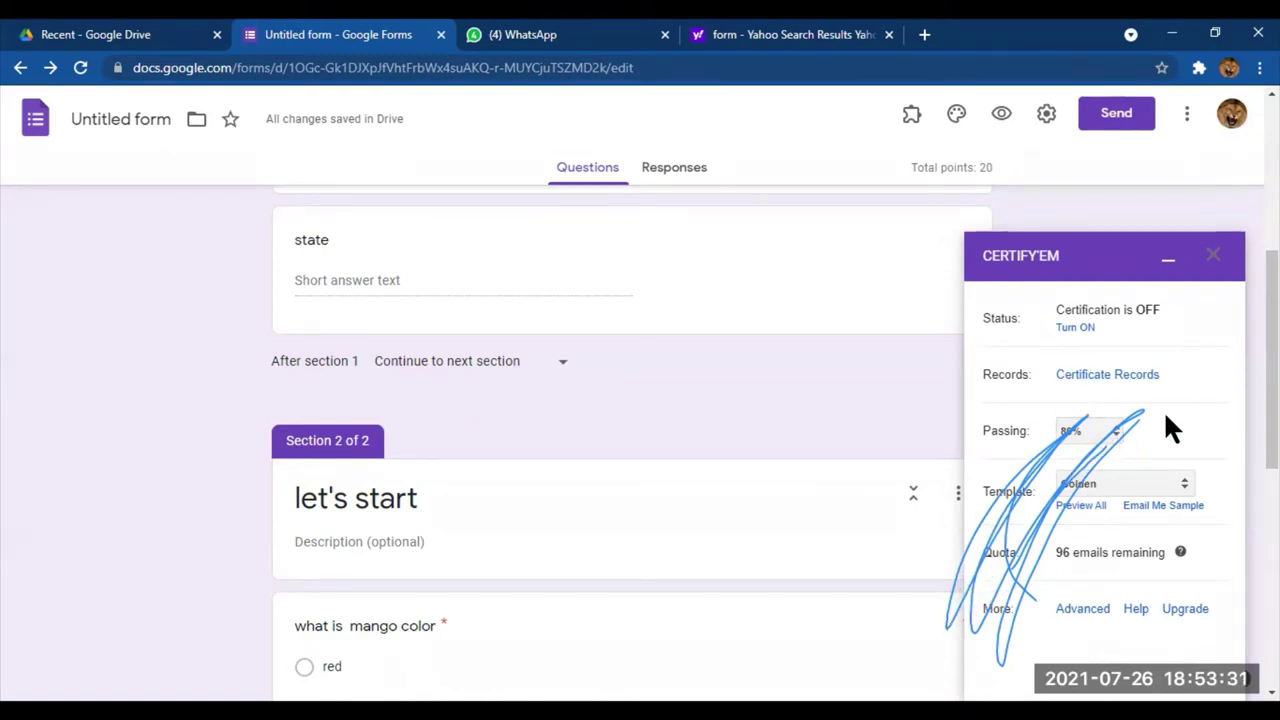
Set the Certify'em passing score to 10%
click(1118, 440)
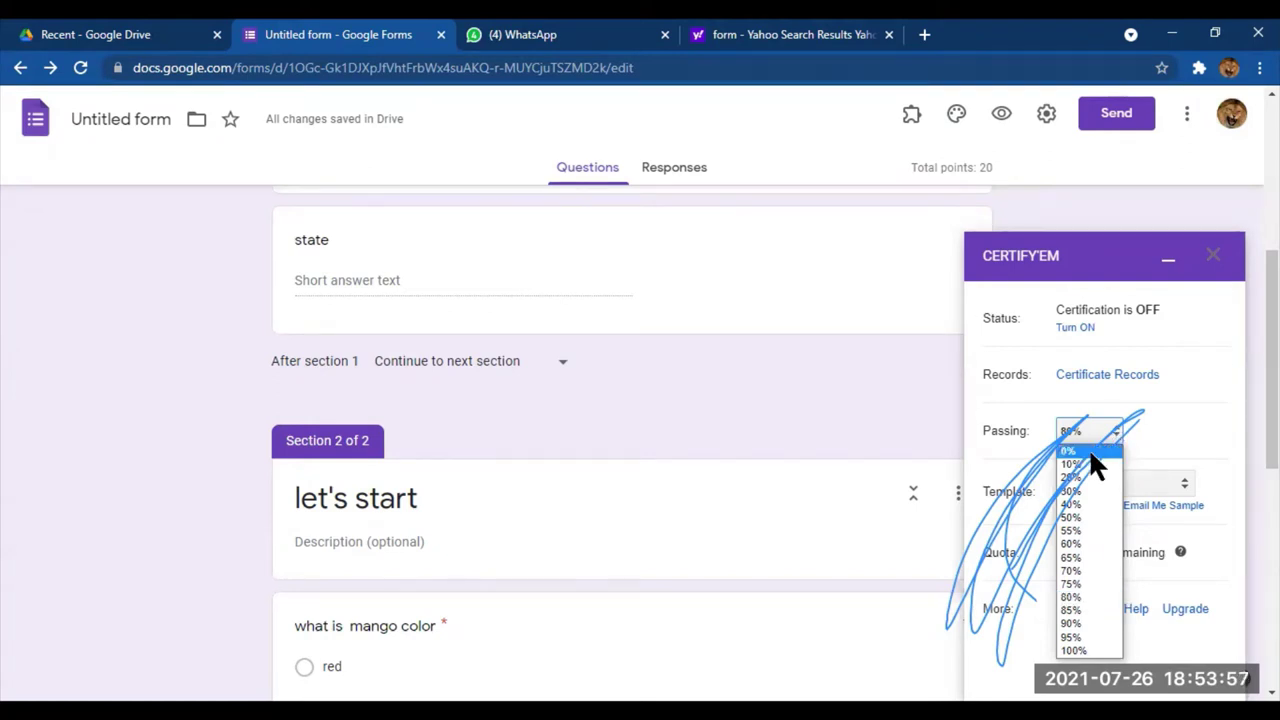
click(1090, 463)
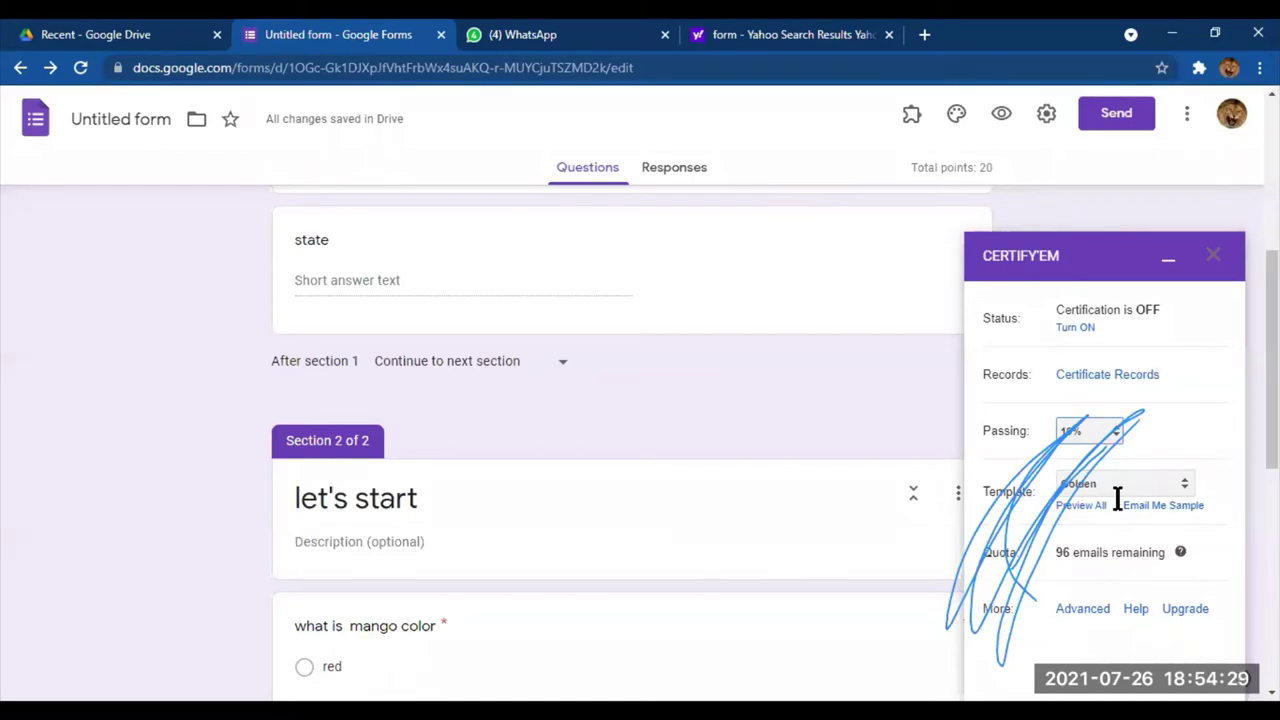
click(1117, 437)
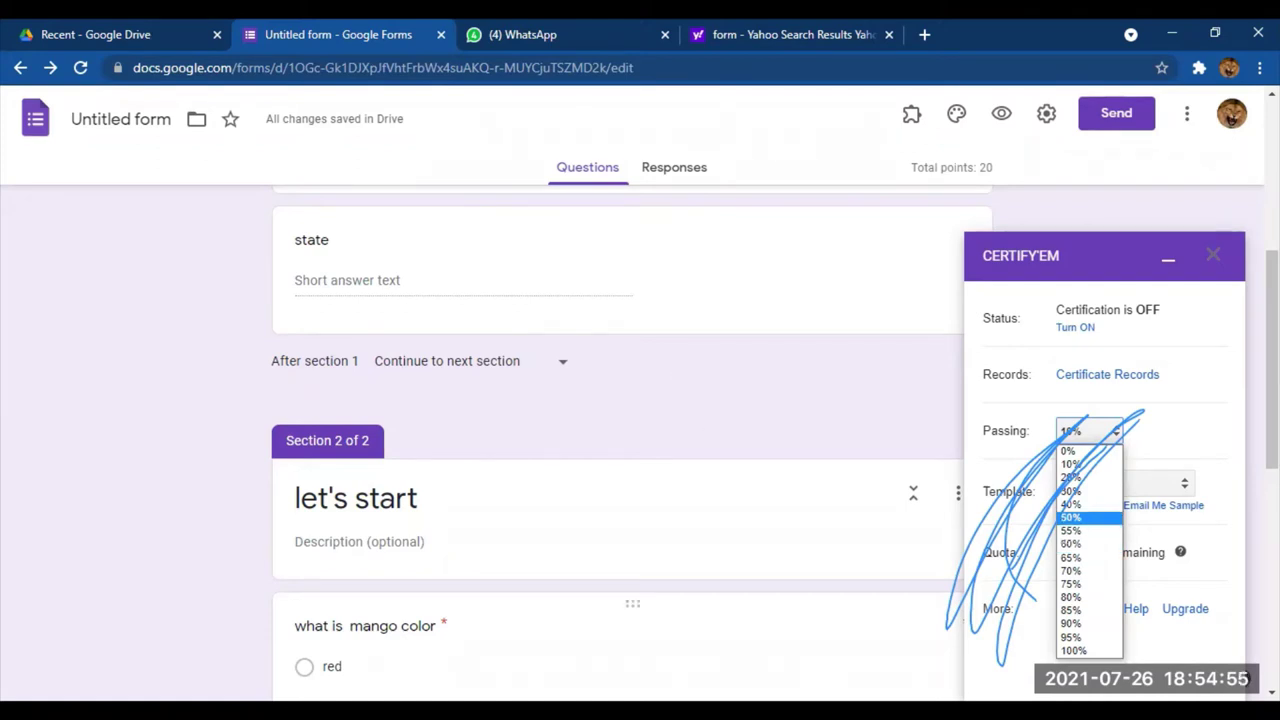
click(1093, 464)
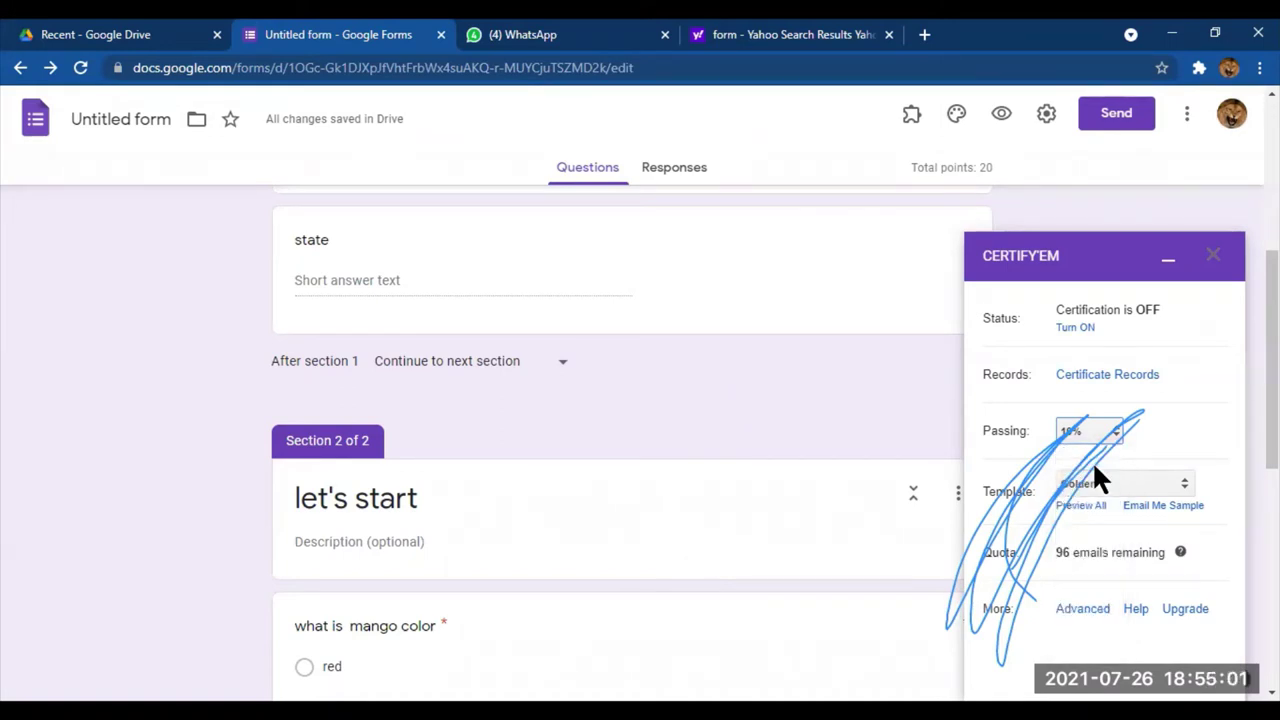
Look through the available certificate template names and open the preview page of all Certify'em templates
click(1183, 484)
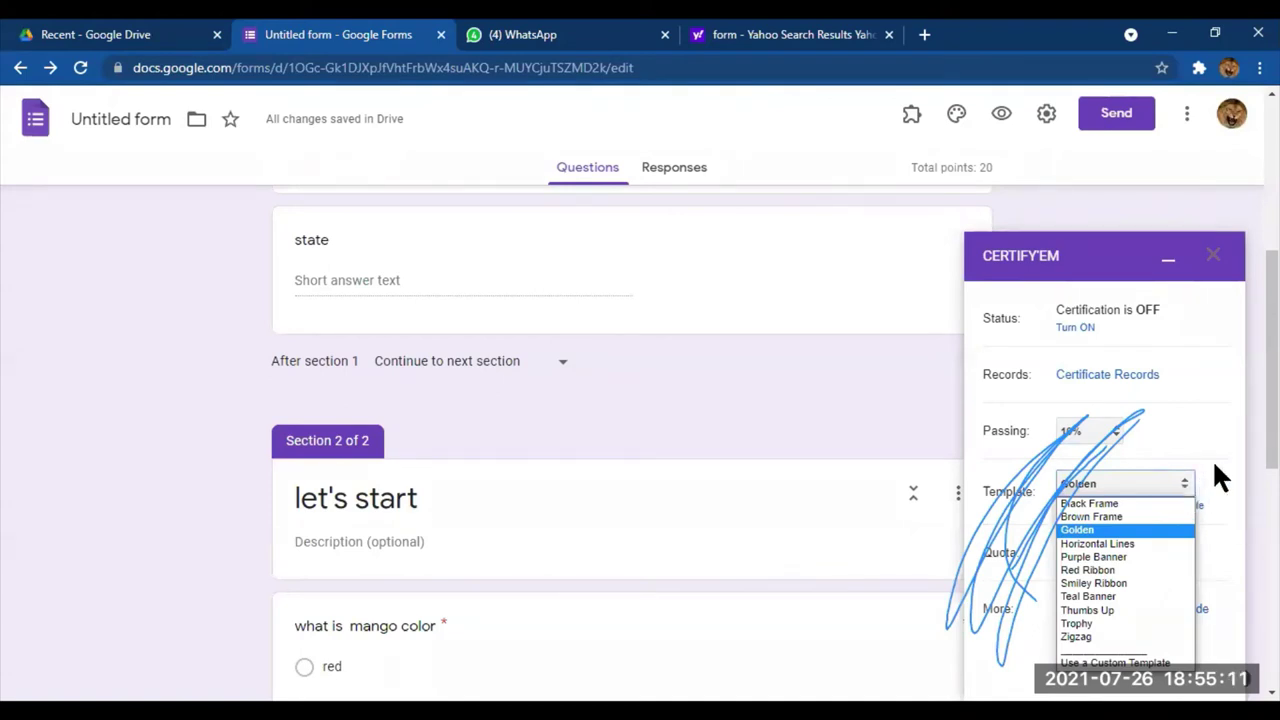
click(1150, 484)
click(1084, 506)
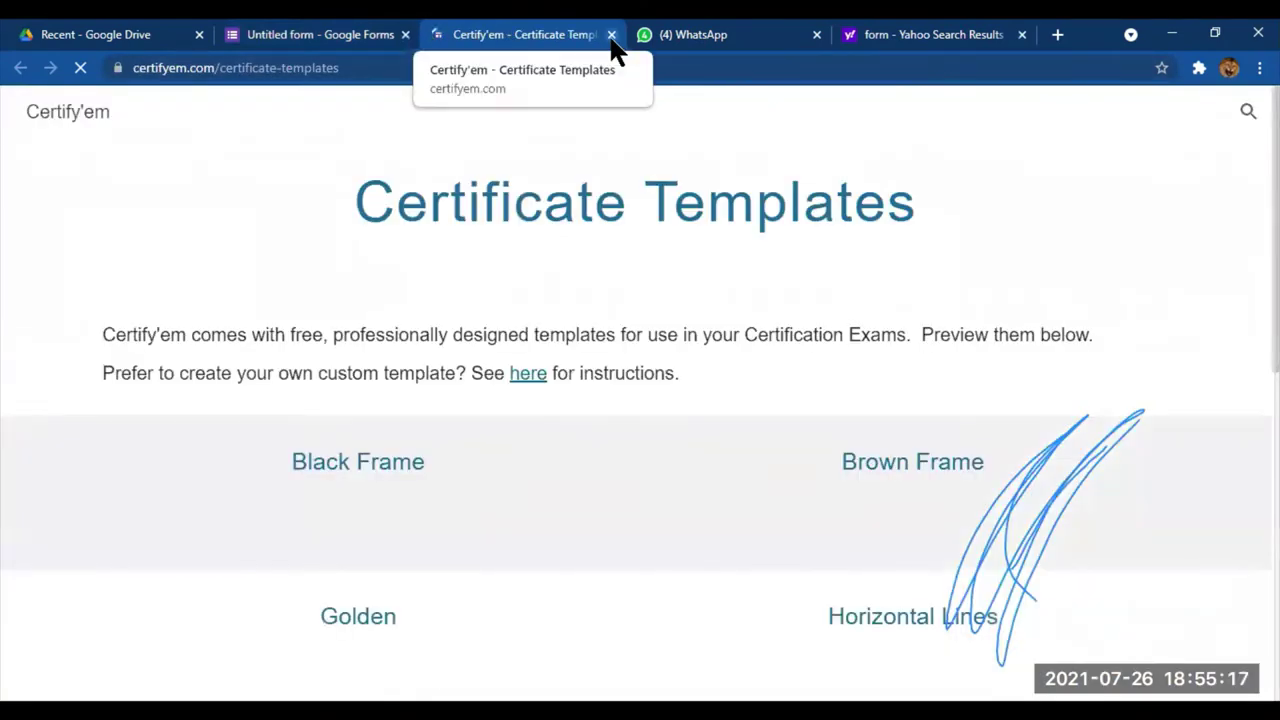
key(ctrl+a)
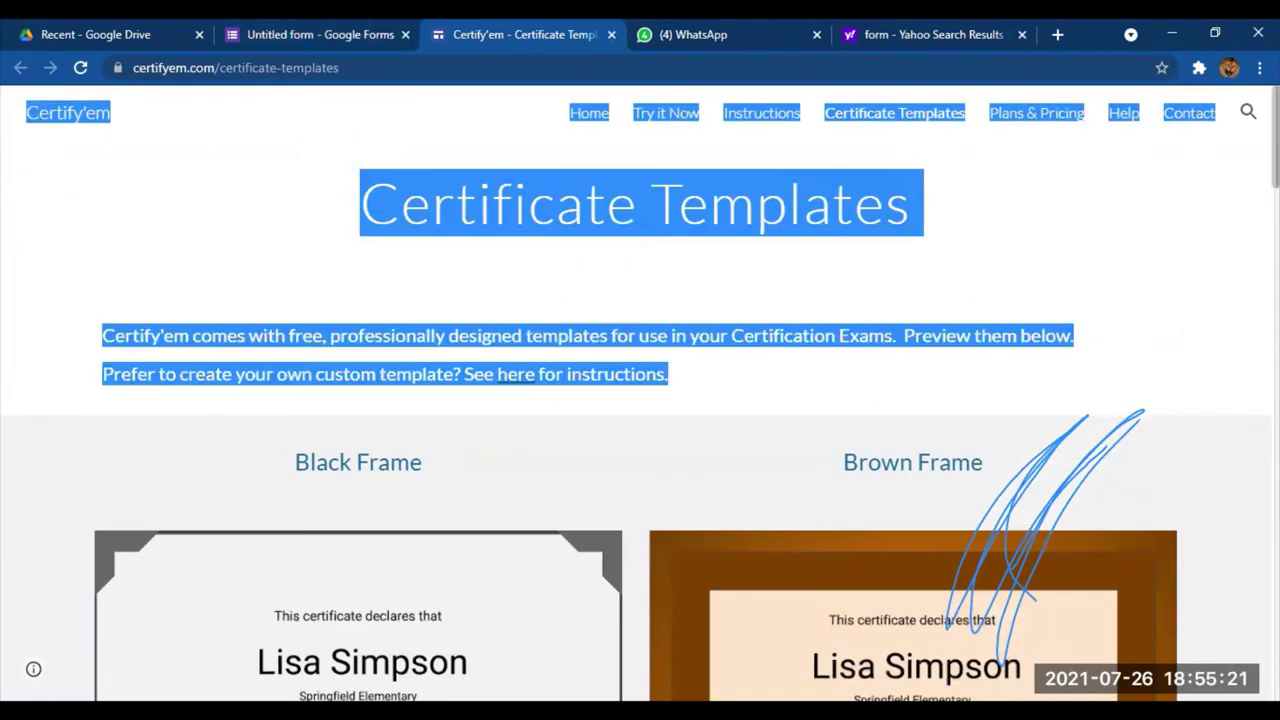
Examine the designs on the Certify'em certificate templates page, from Black Frame and Brown Frame down to Trophy and Zigzag
scroll(636, 421, down, 1)
scroll(640, 420, down, 10)
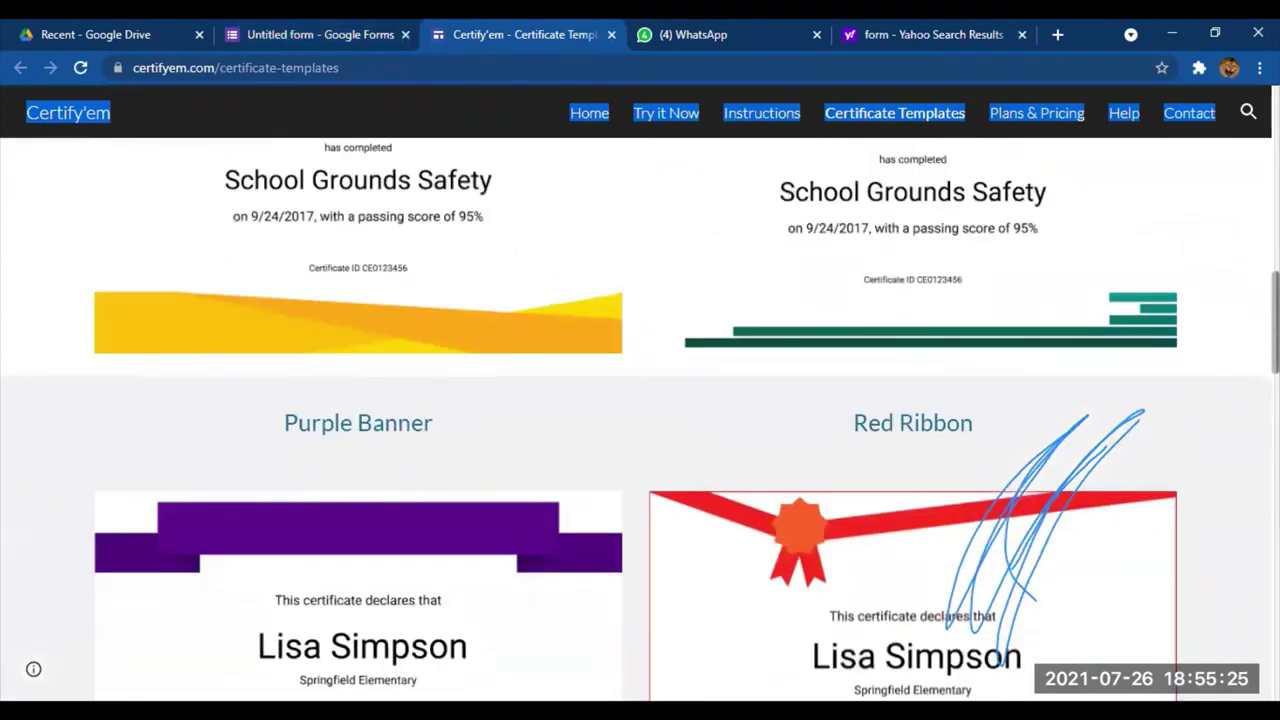
scroll(1240, 330, down, 1)
click(1245, 333)
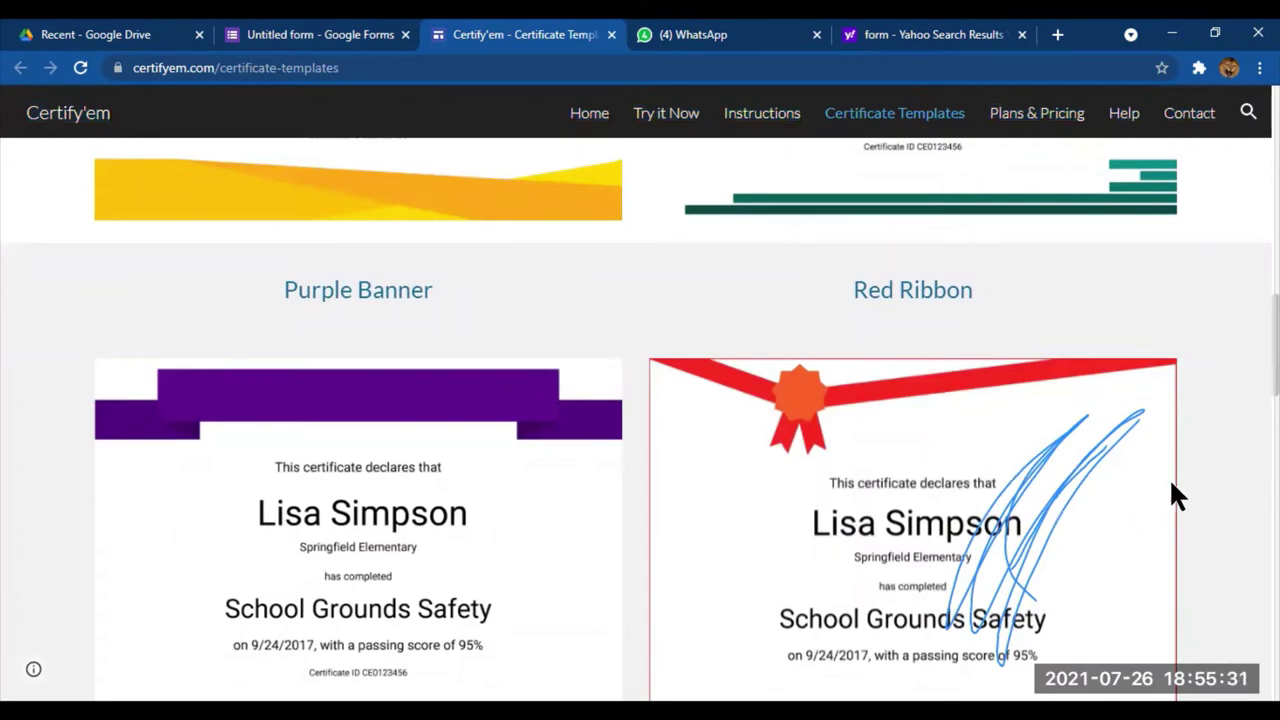
scroll(955, 568, up, 5)
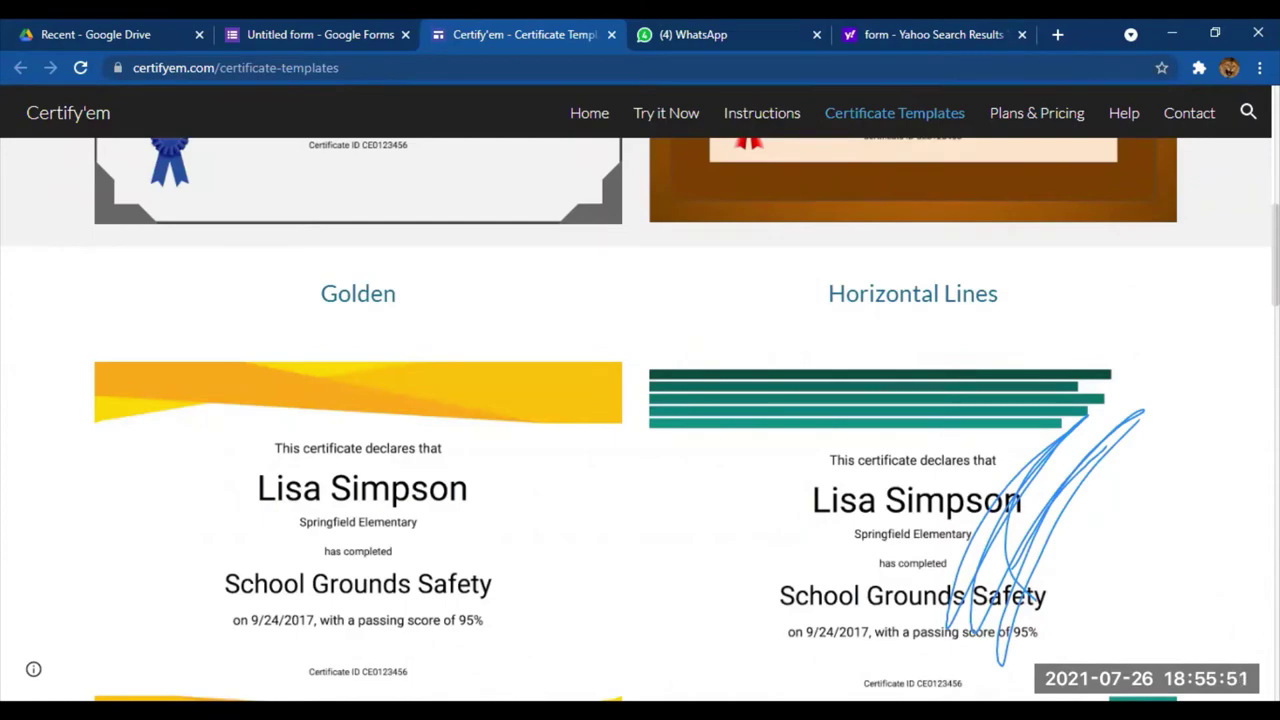
scroll(1169, 307, up, 1)
scroll(640, 400, up, 10)
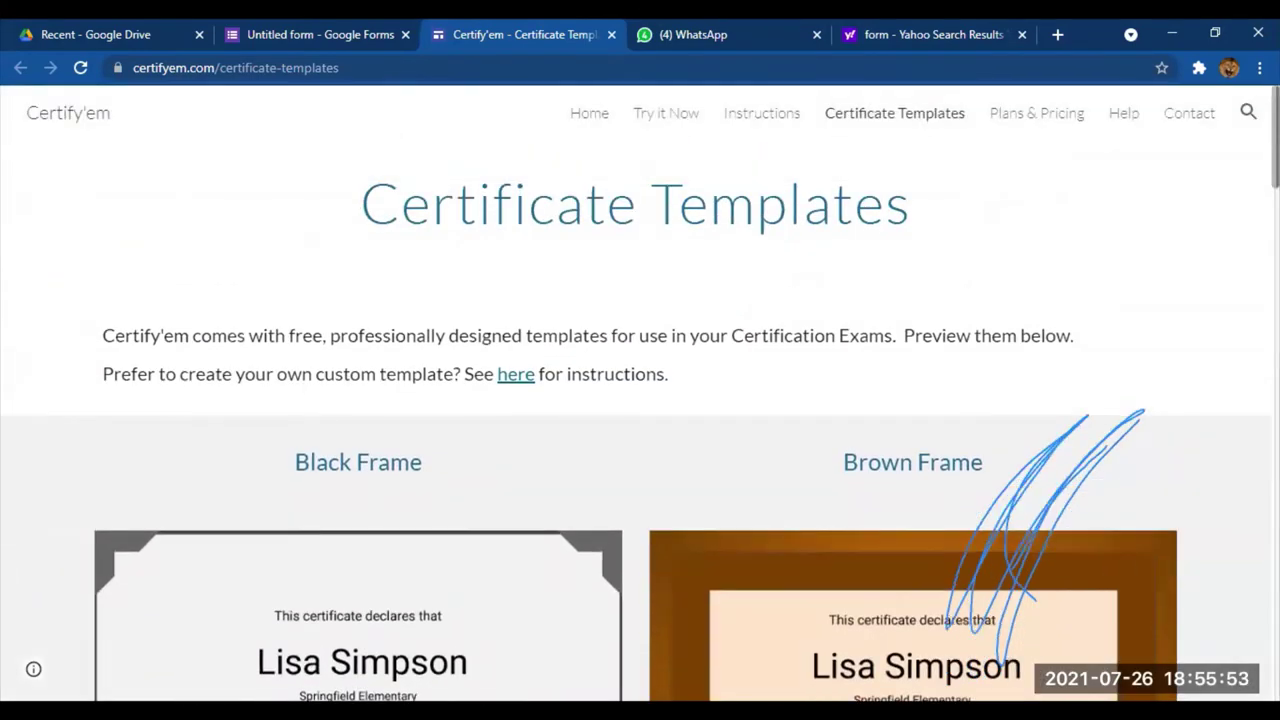
scroll(640, 400, down, 3)
scroll(1228, 656, down, 10)
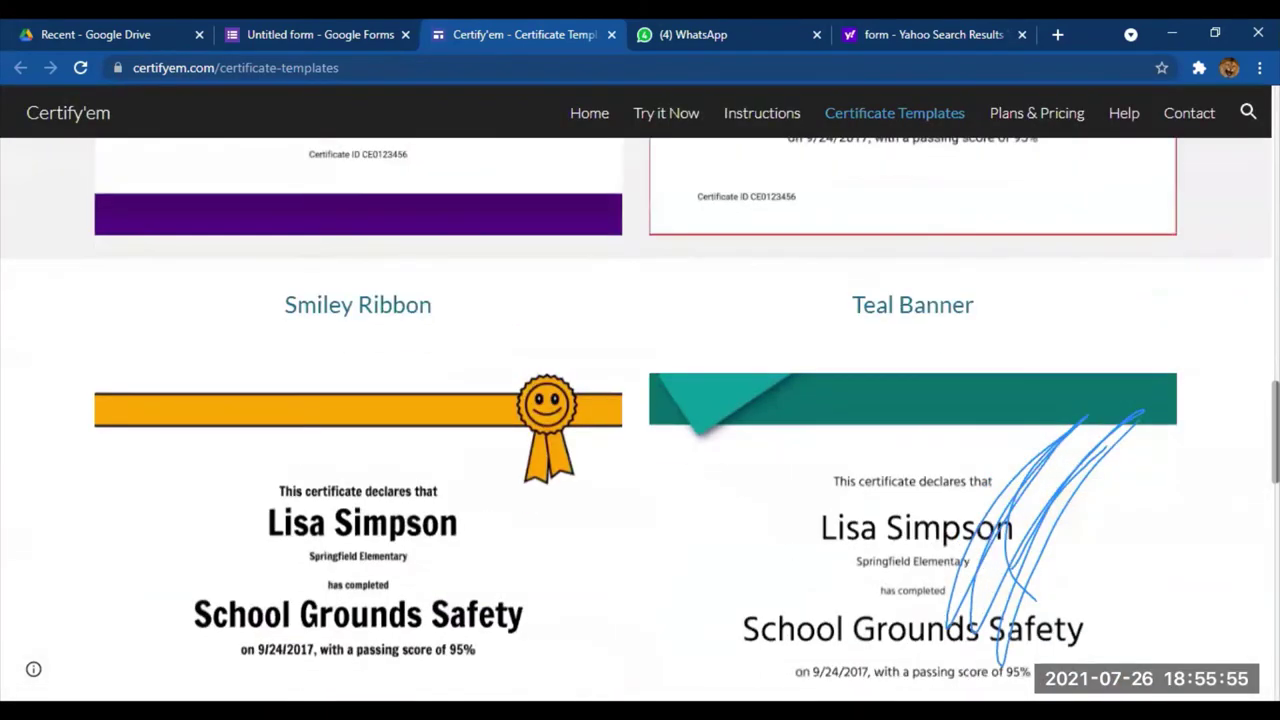
scroll(1228, 656, down, 9)
scroll(1228, 656, up, 4)
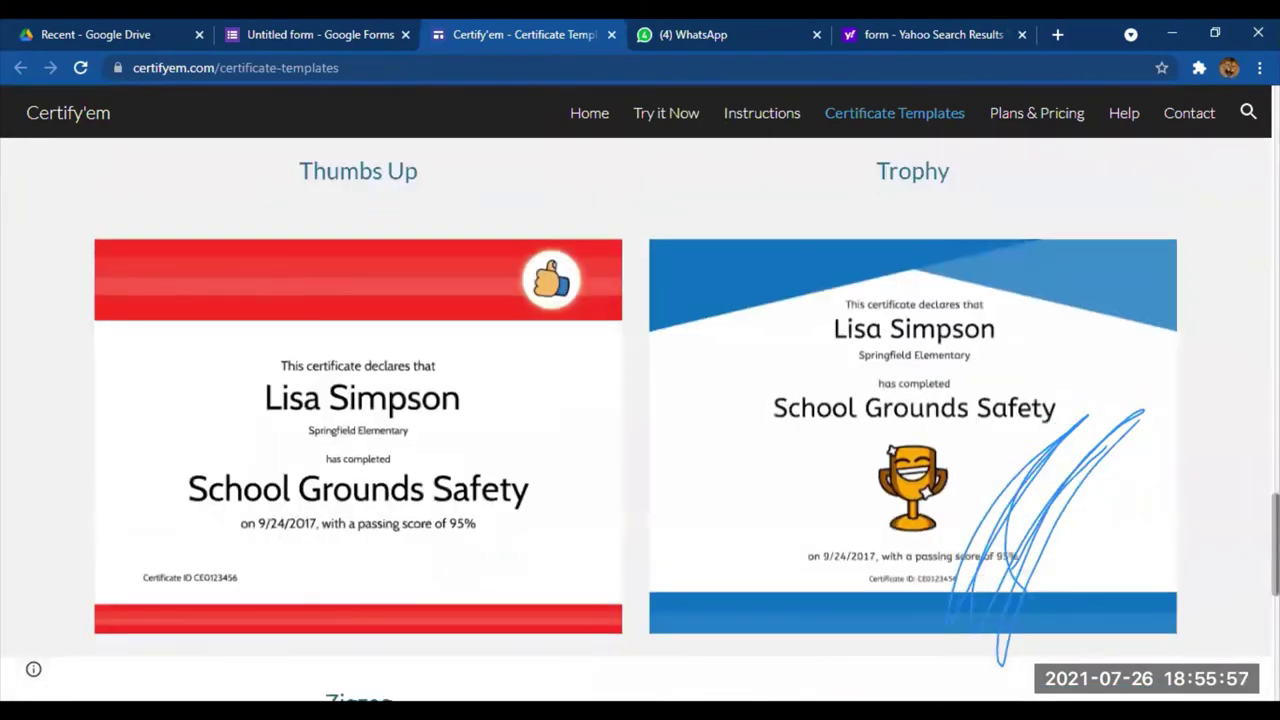
scroll(1228, 656, down, 2)
scroll(640, 420, up, 3)
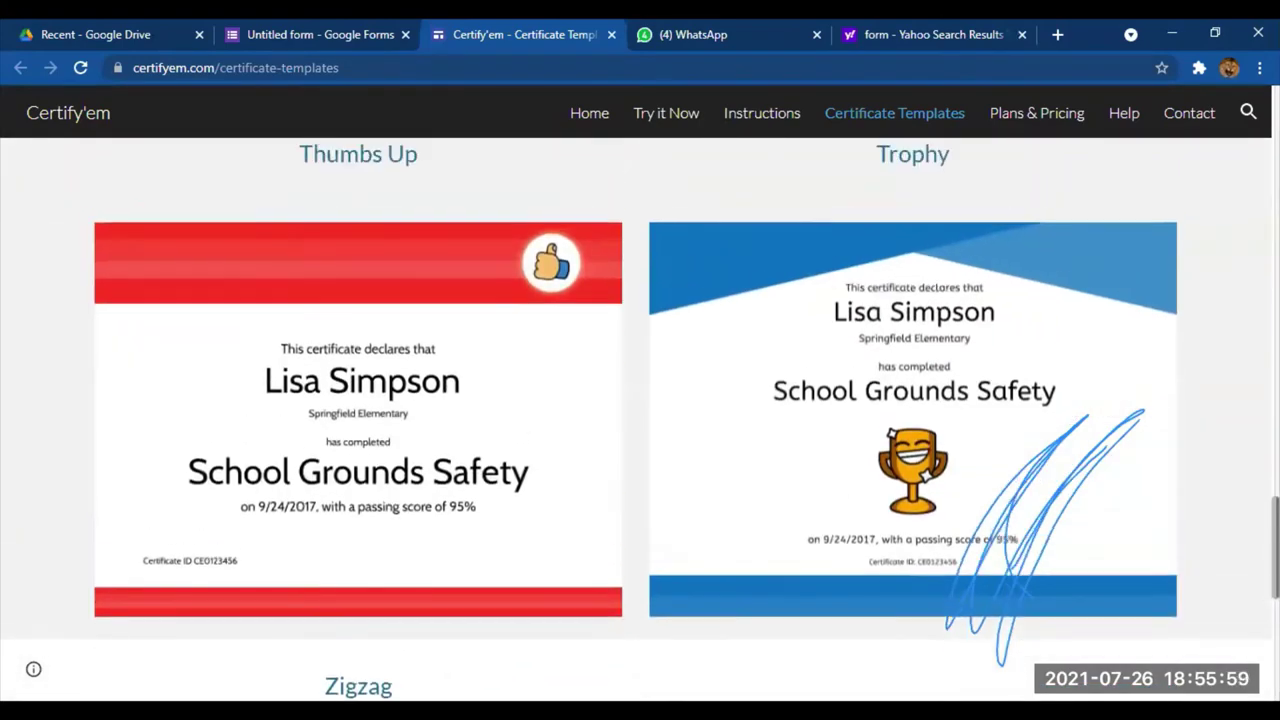
scroll(1214, 498, down, 5)
scroll(1214, 498, up, 10)
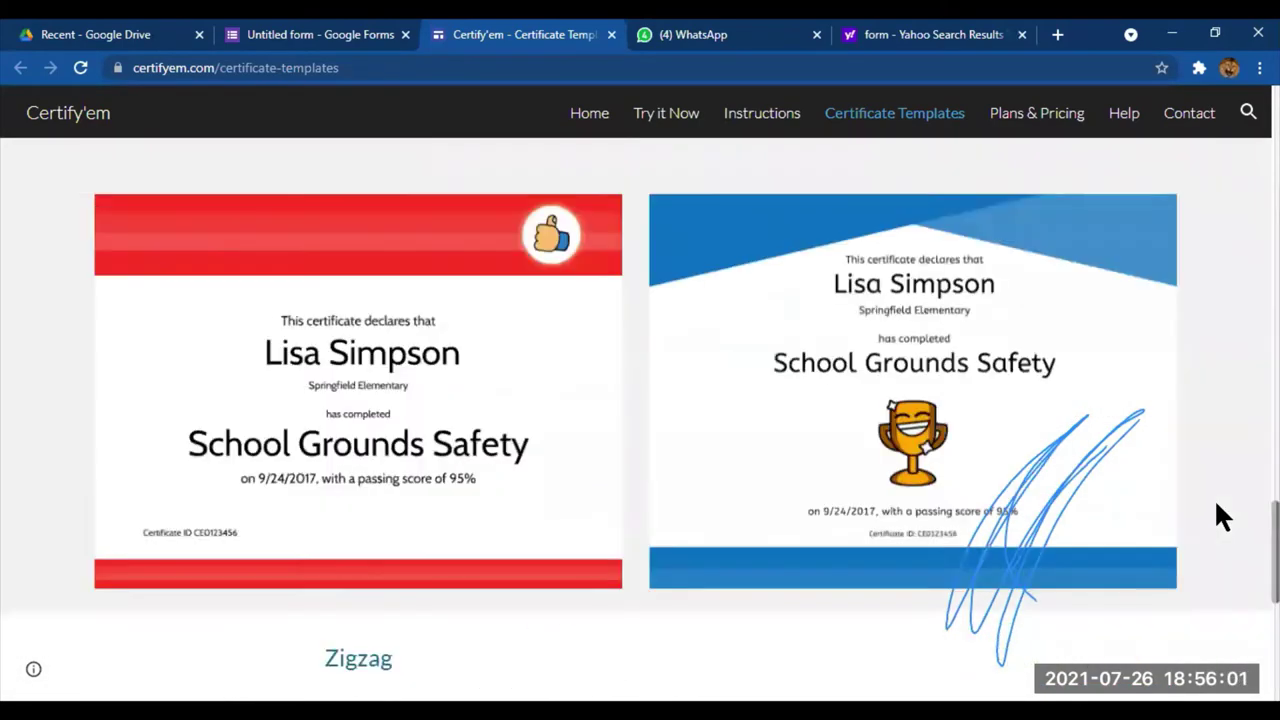
scroll(1206, 391, up, 15)
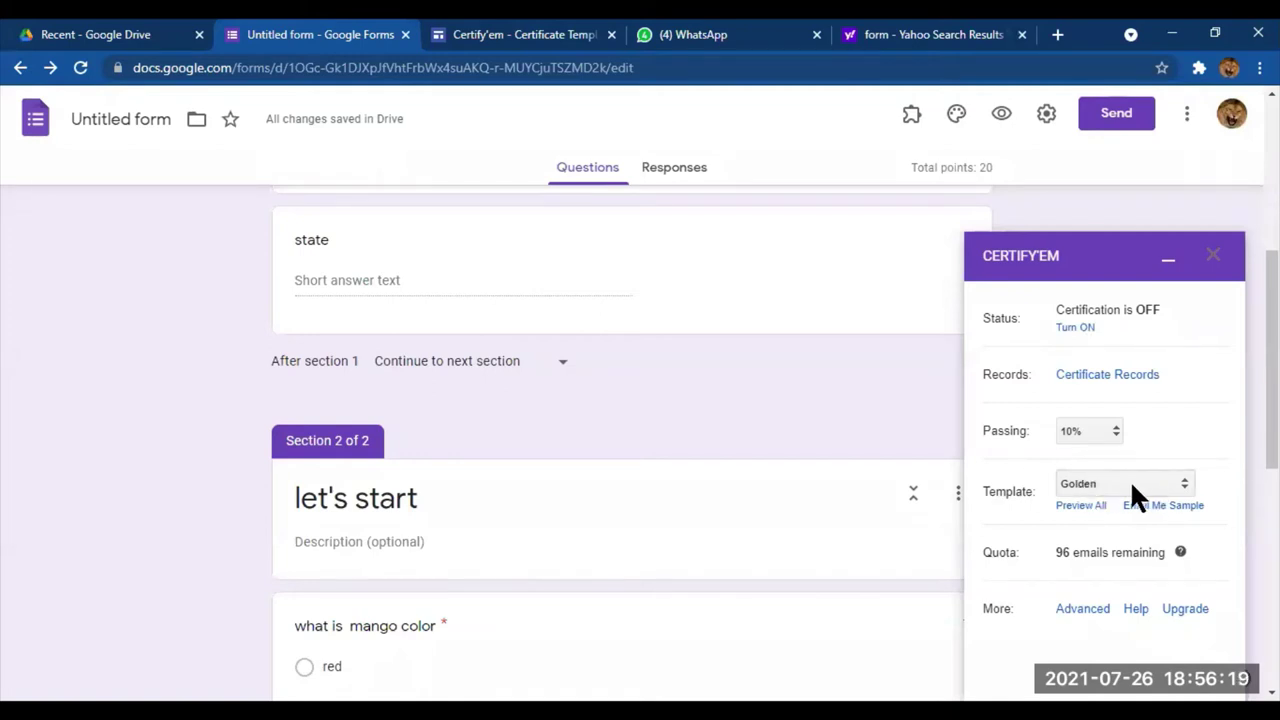
Switch to Google Drive and create a new blank Google Slides presentation for a custom certificate
click(110, 42)
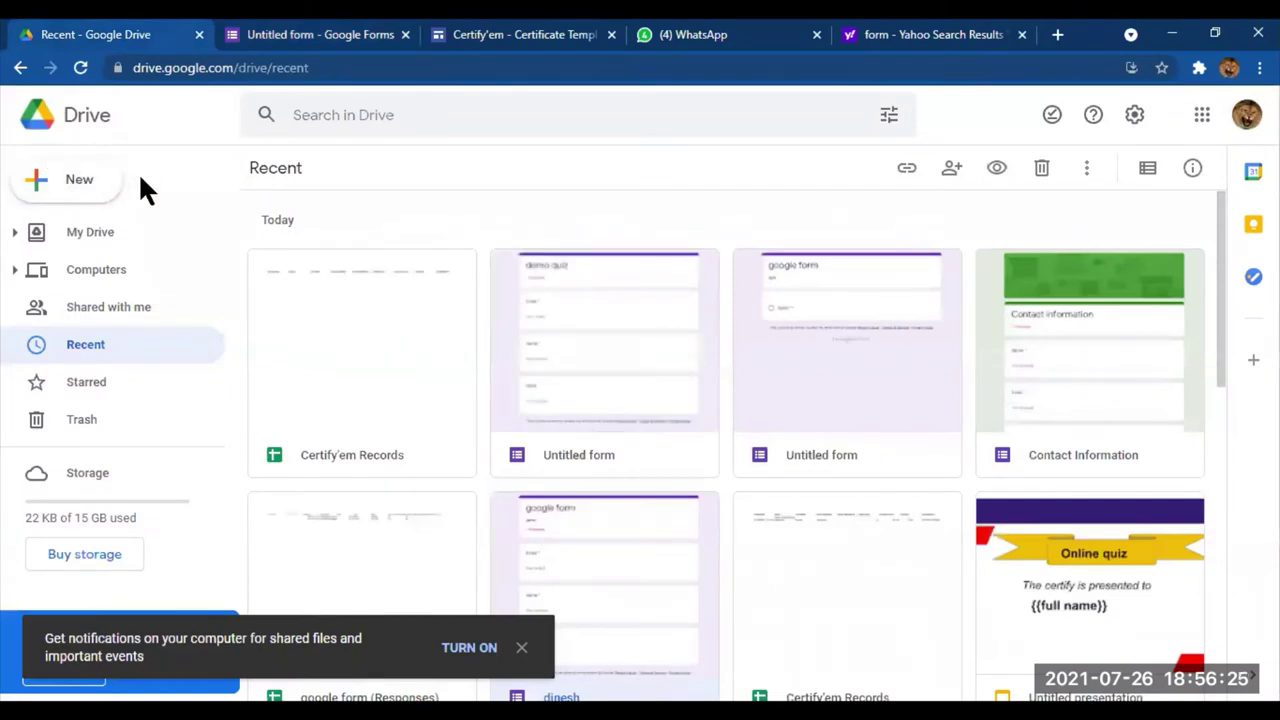
click(48, 188)
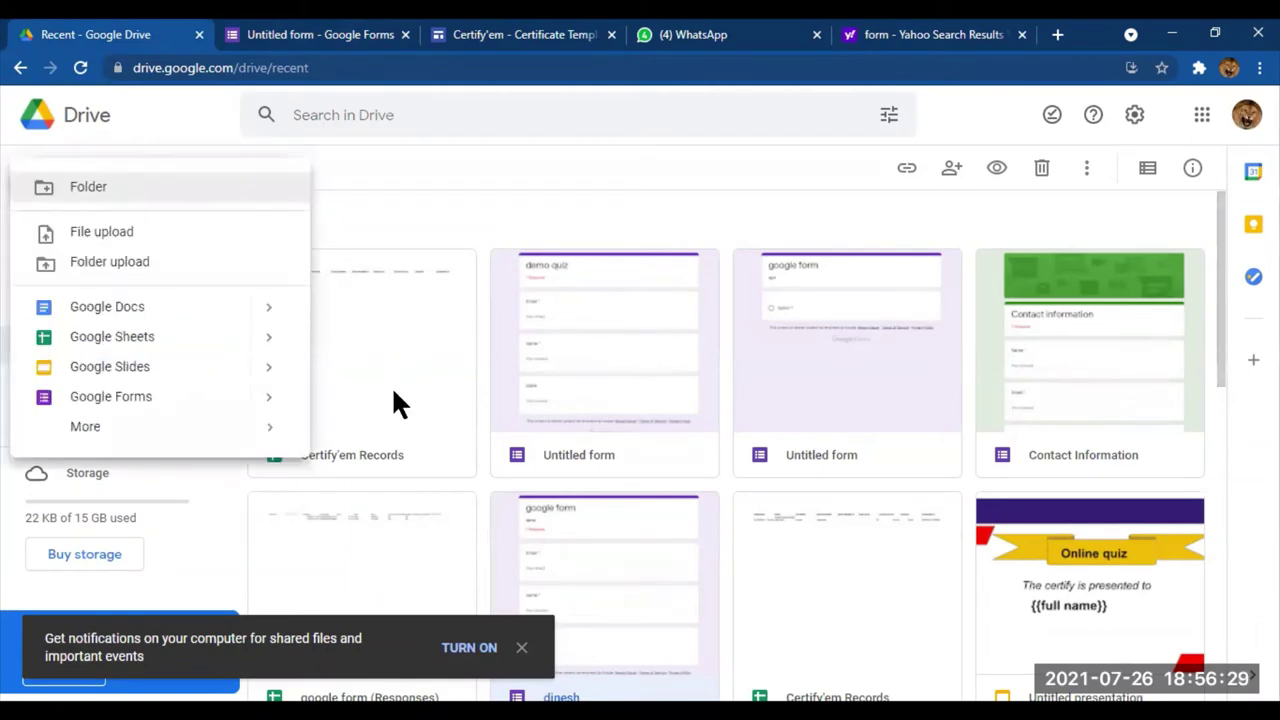
click(145, 367)
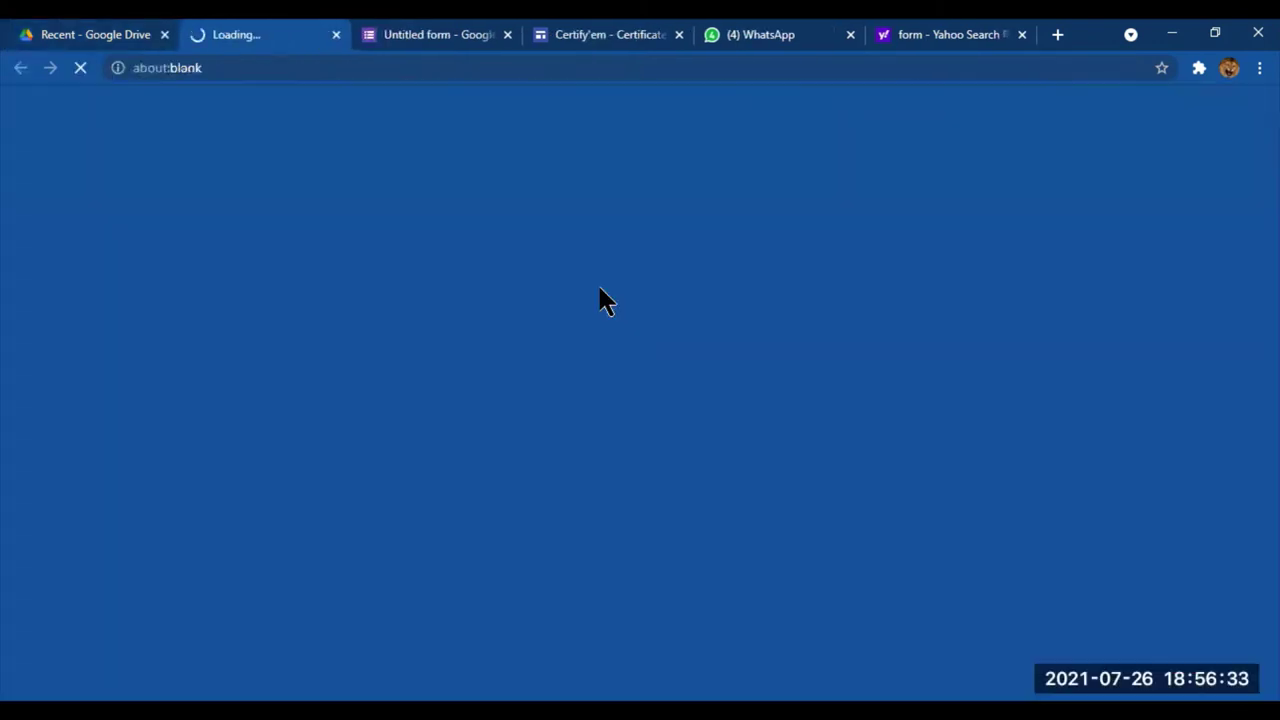
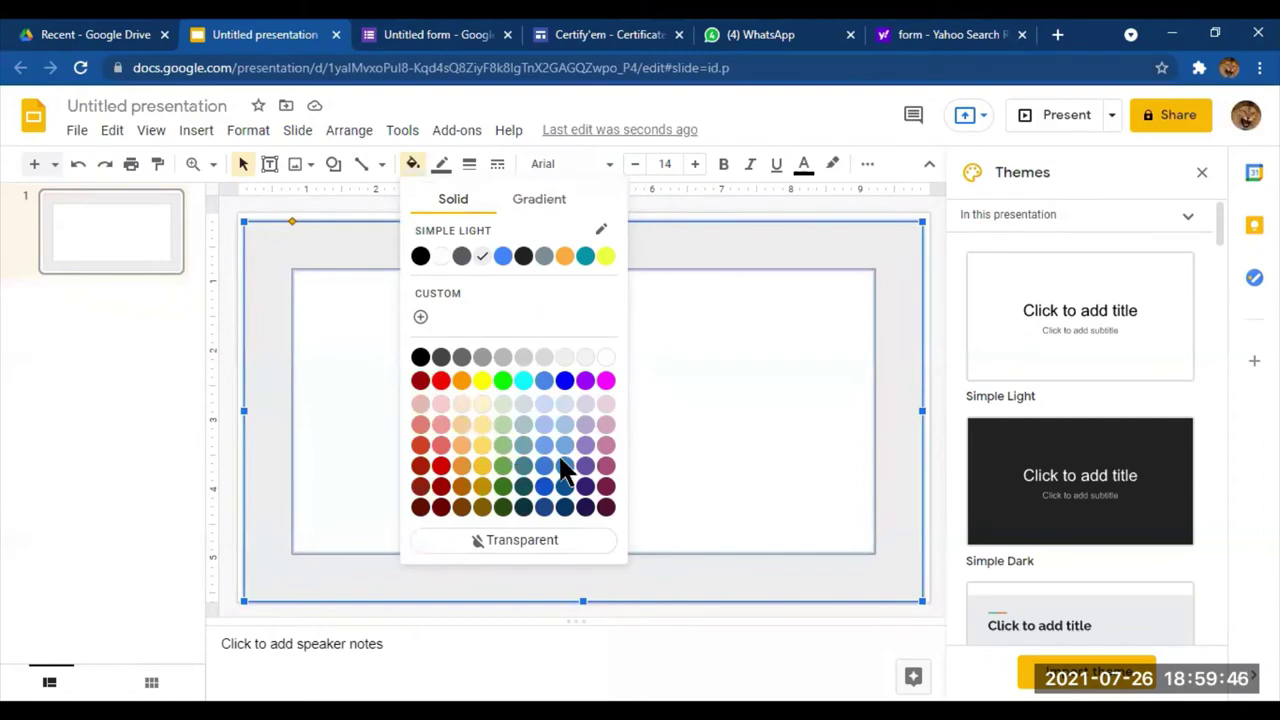
Fill the slide's frame shape with dark purple and draw a ribbon banner about 5 inches wide, centred near the top of its white area
click(586, 507)
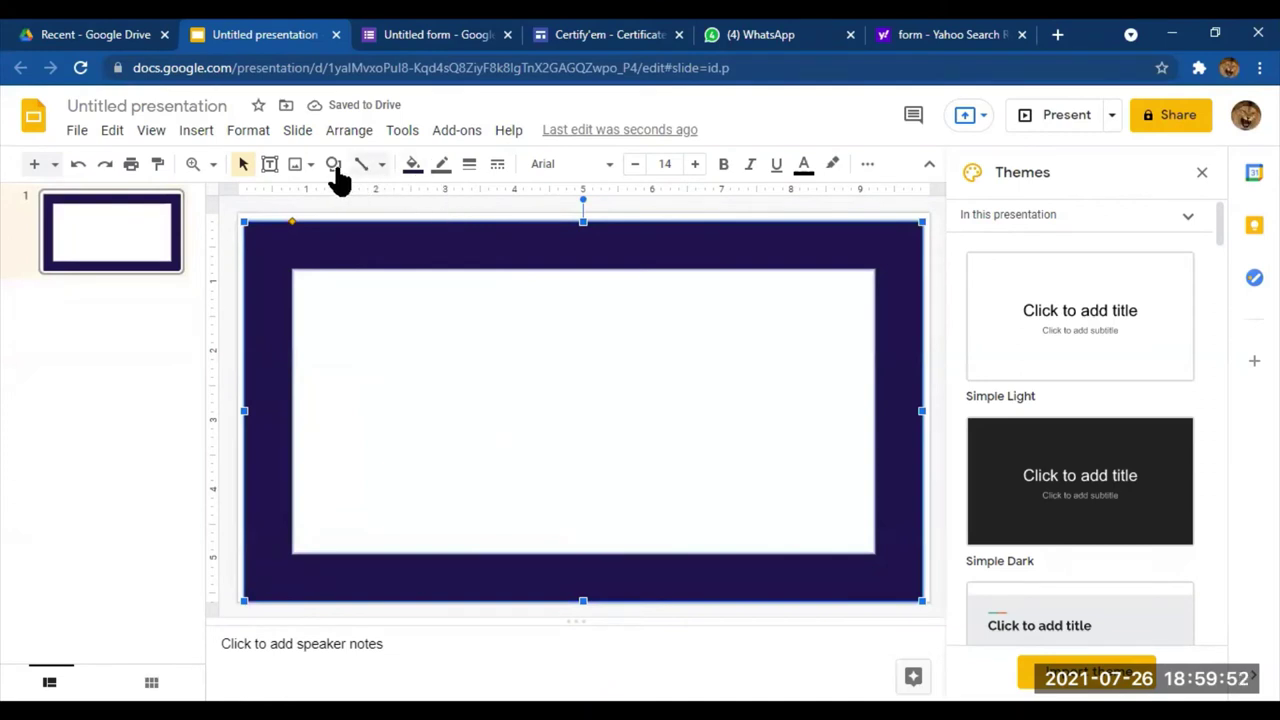
click(272, 168)
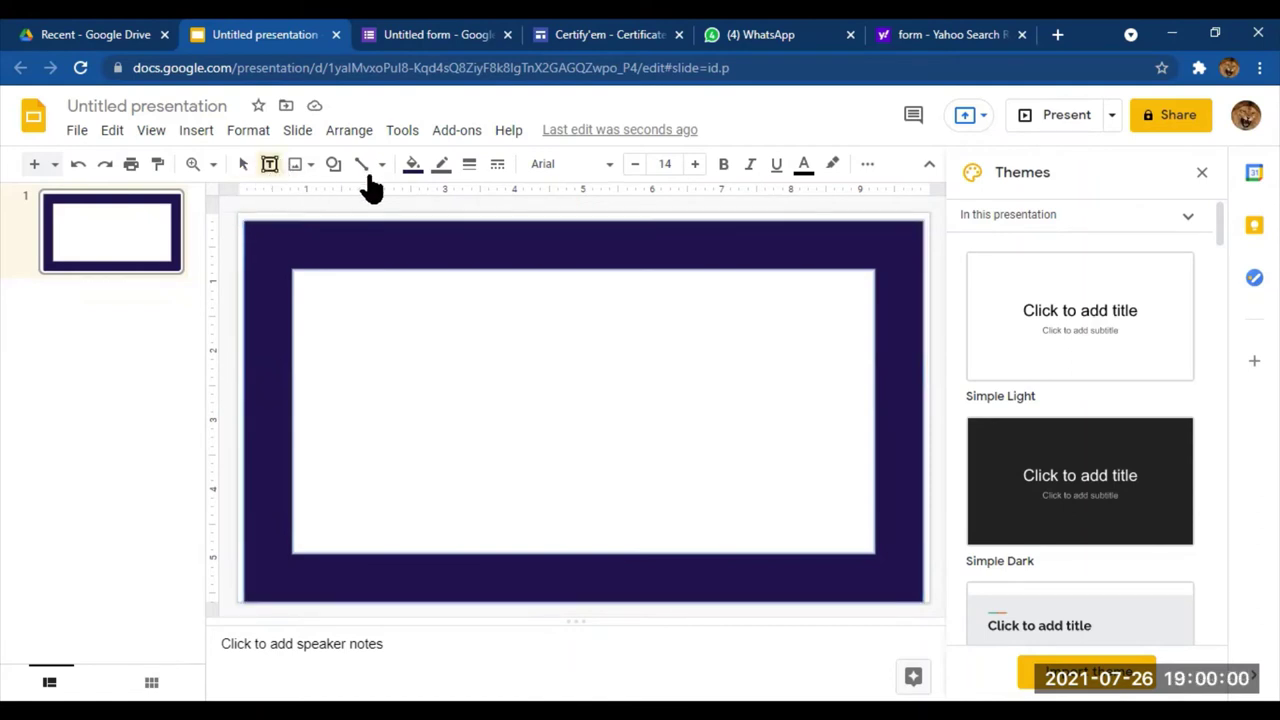
click(335, 165)
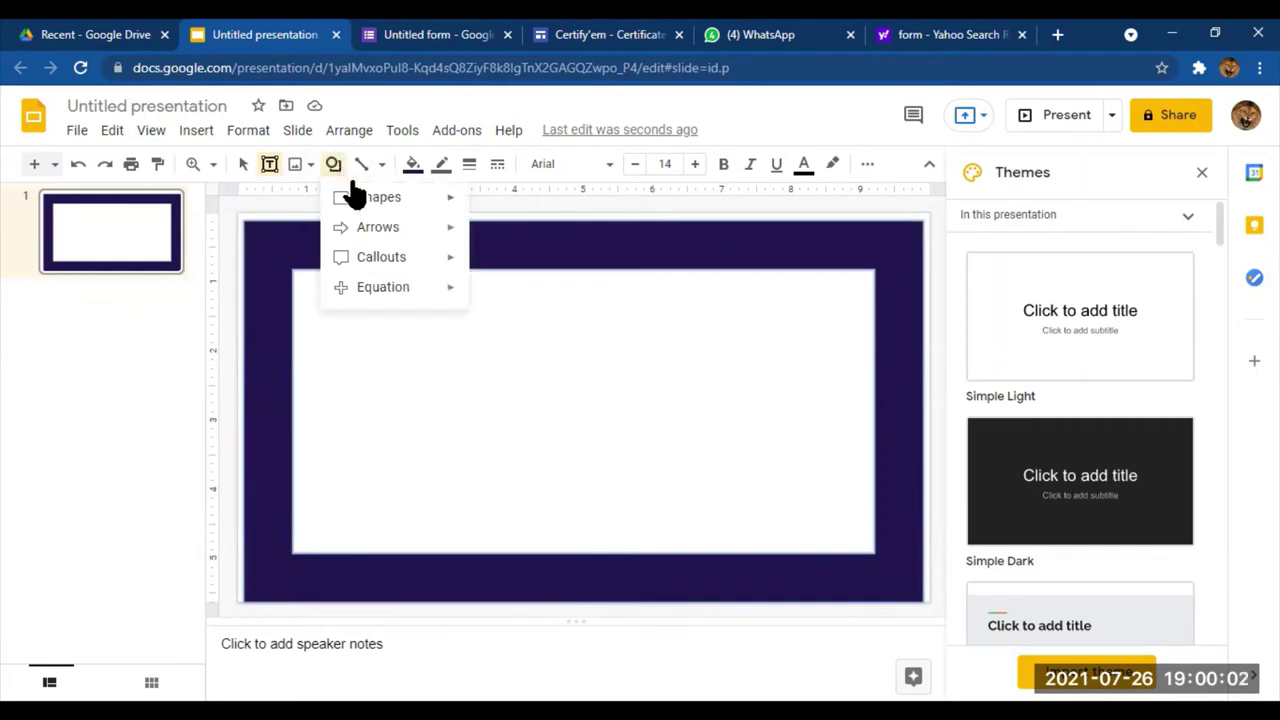
mouse_move(423, 262)
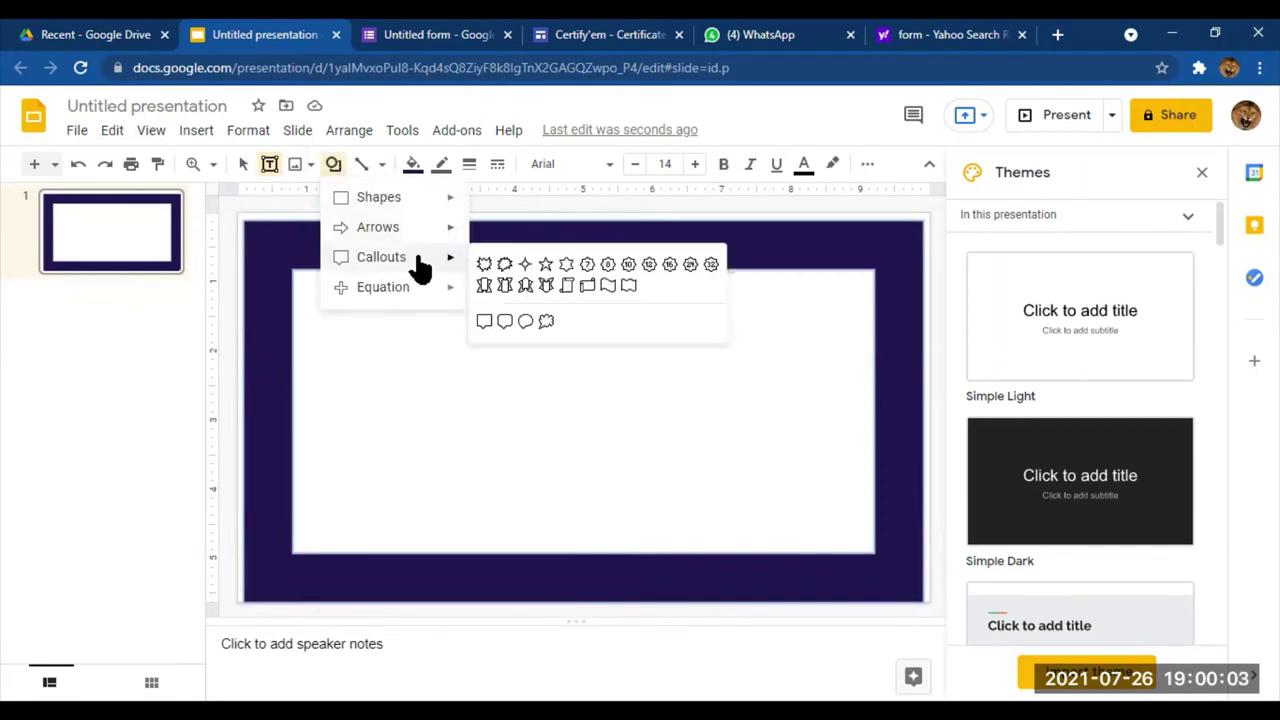
click(500, 285)
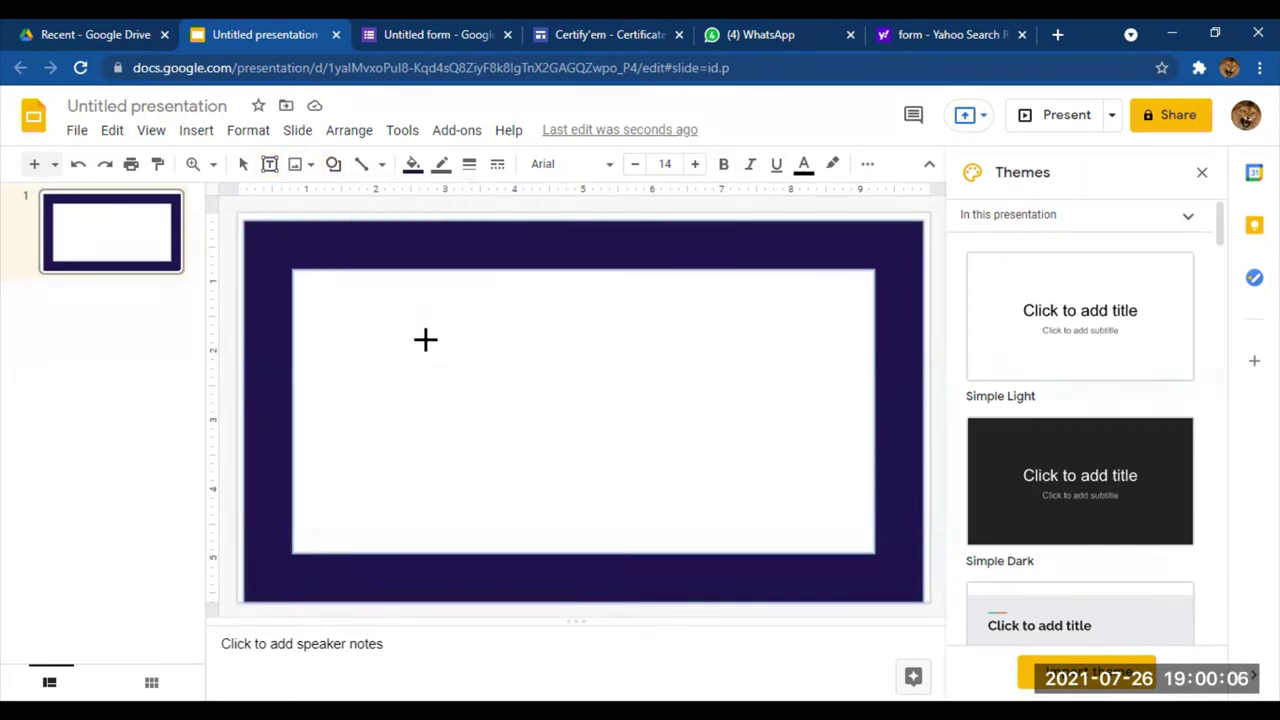
drag(427, 340, 770, 285)
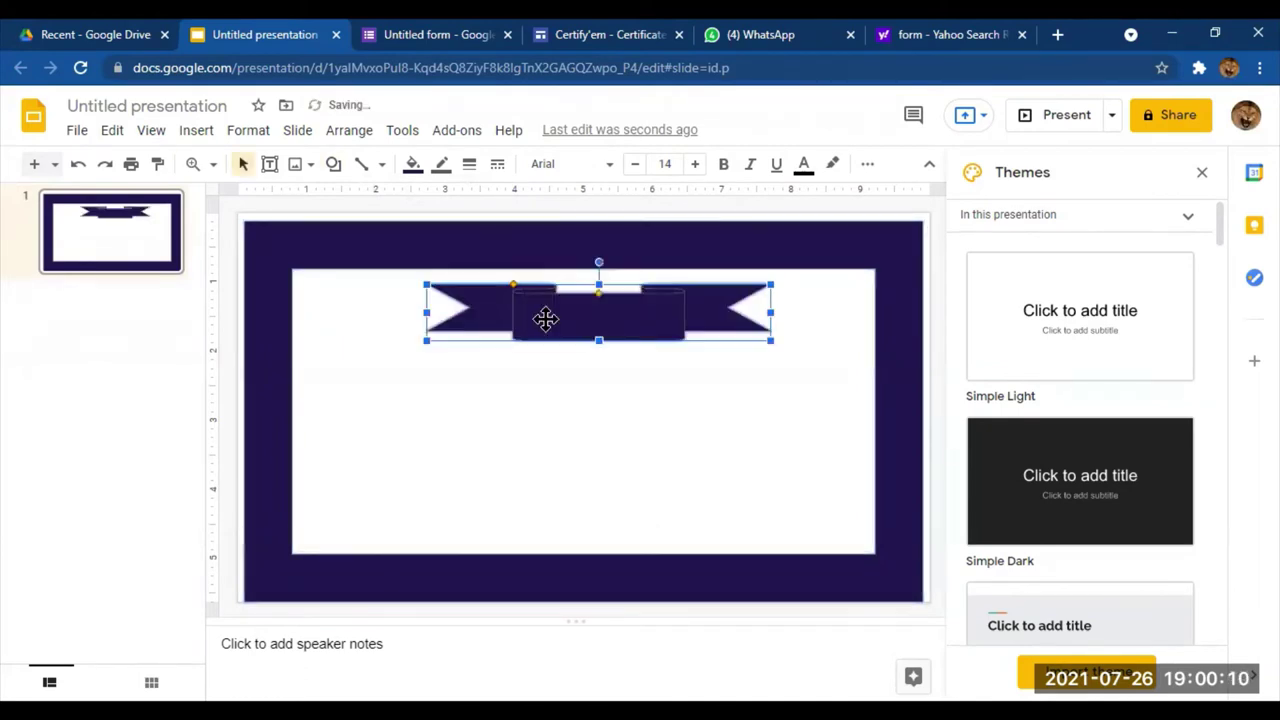
mouse_move(573, 308)
mouse_down()
mouse_move(518, 300)
mouse_move(580, 300)
mouse_up()
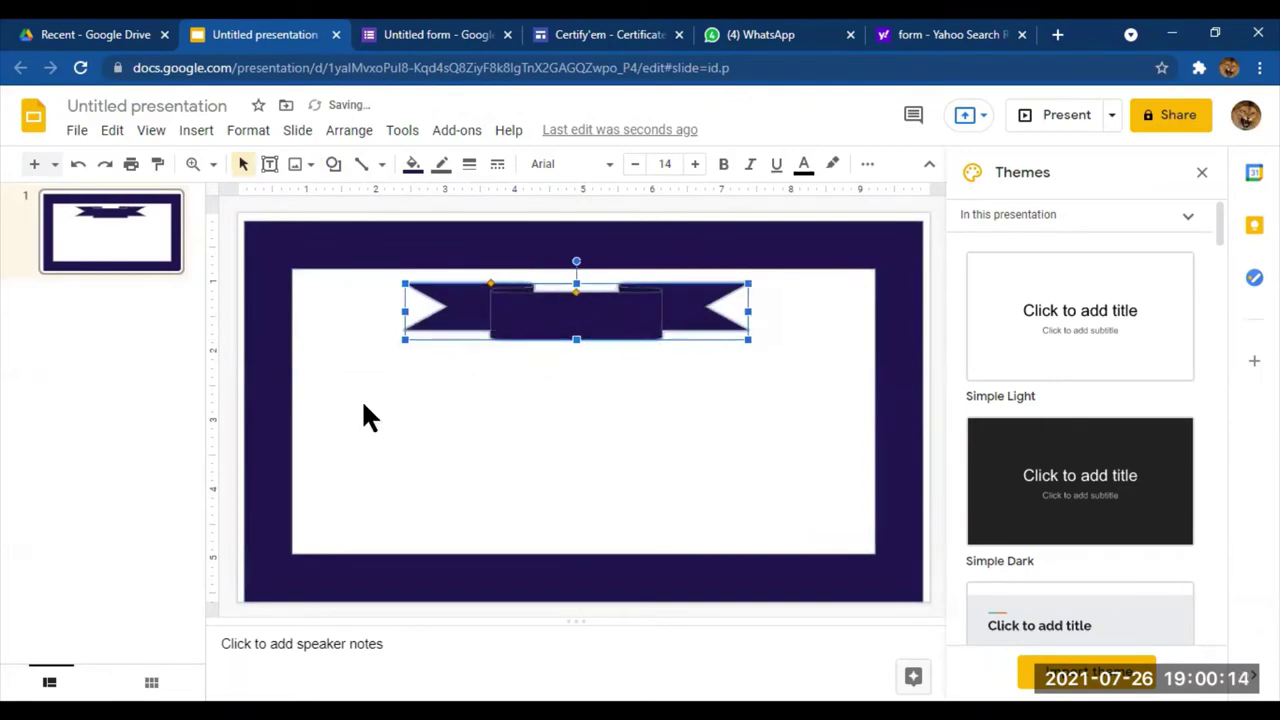
click(572, 390)
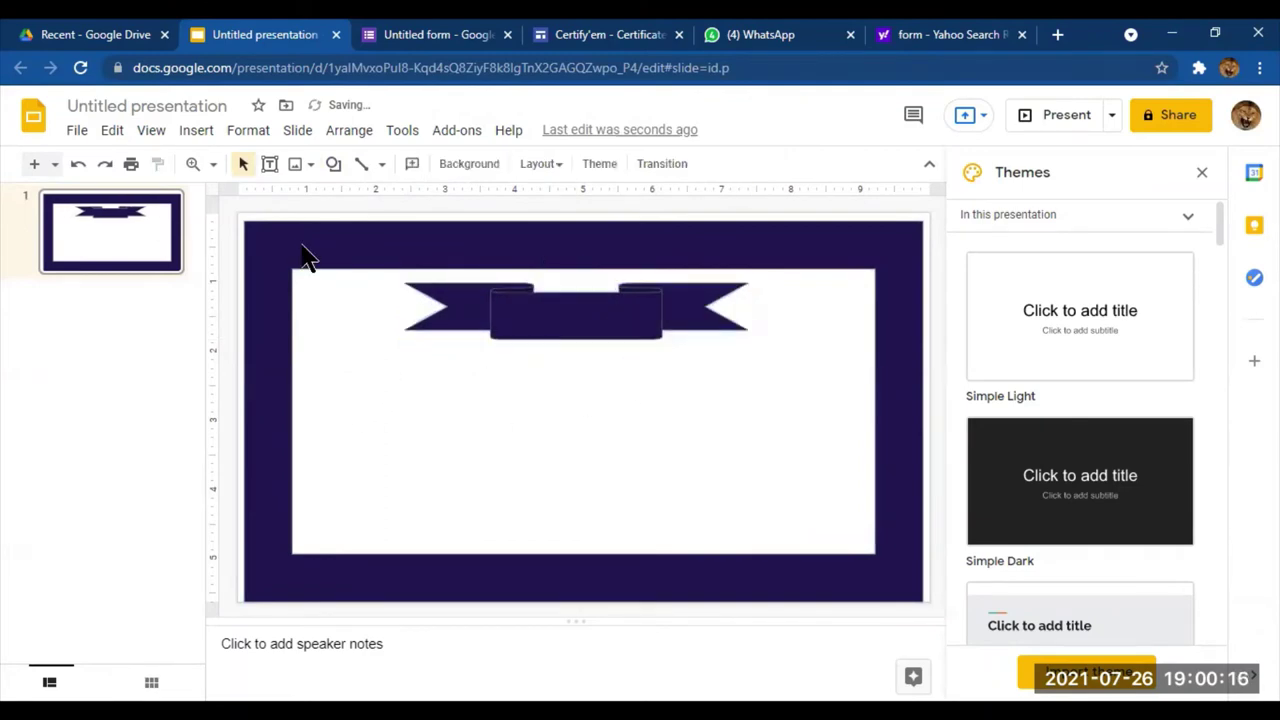
Add an empty text box about 8 inches wide across the certificate's white area, just below the ribbon banner
click(269, 164)
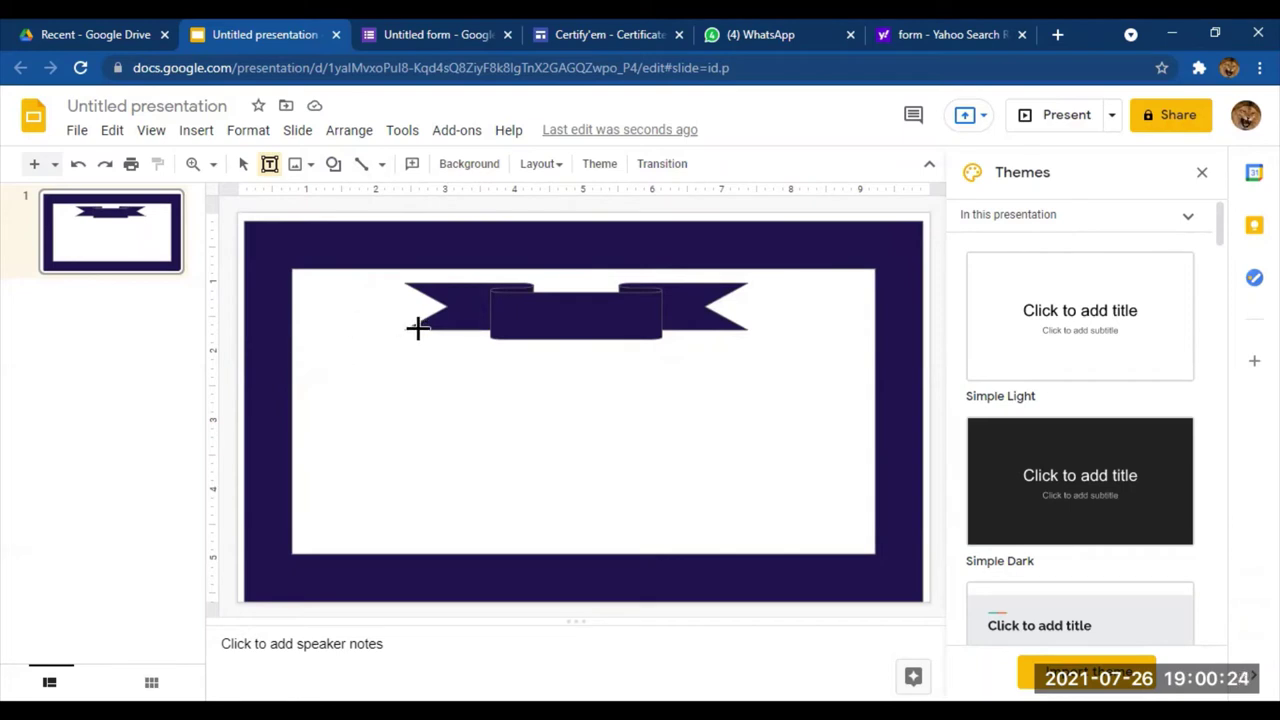
drag(306, 391, 854, 361)
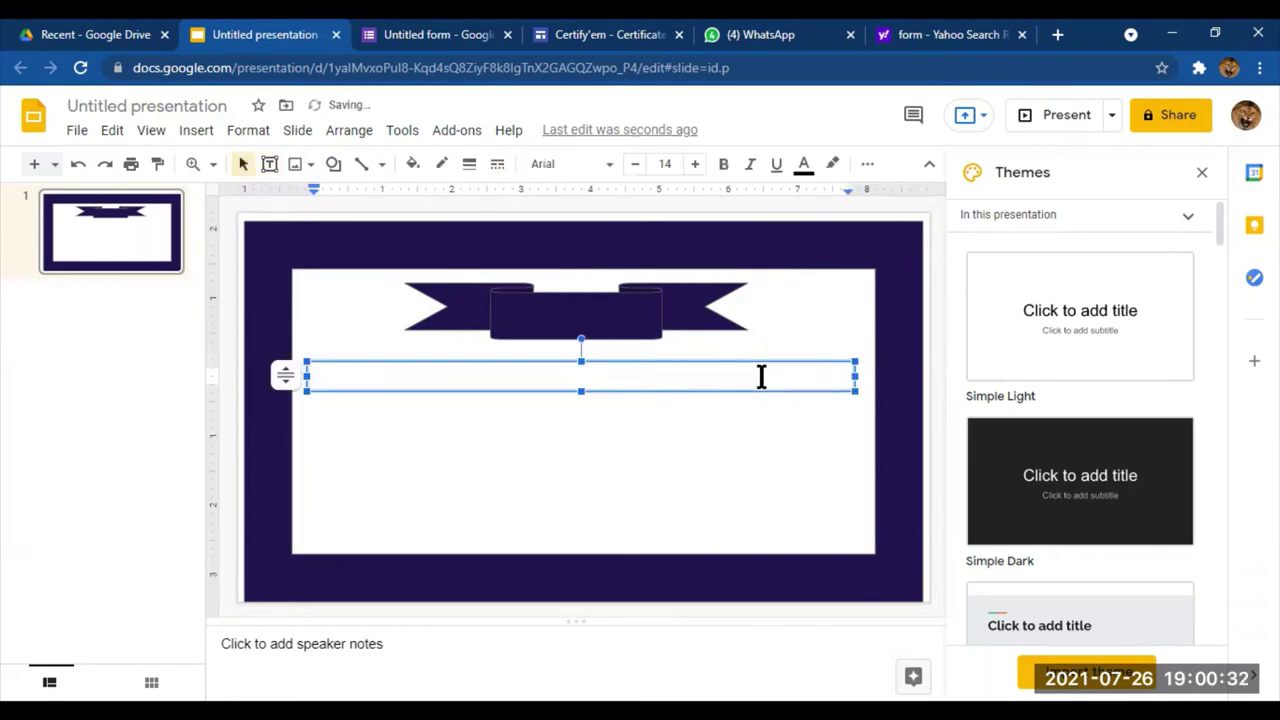
Switch back to the quiz form and open the advanced options of the Certify'em add-on
click(450, 32)
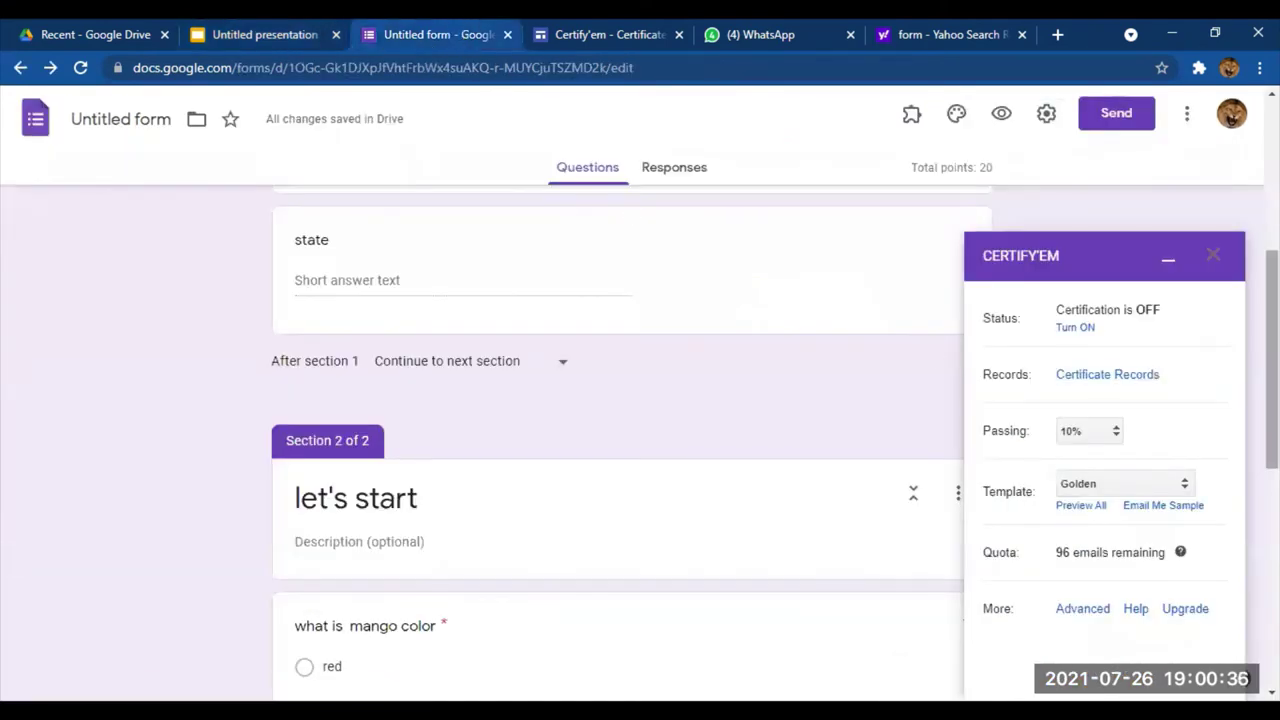
scroll(1180, 410, down, 2)
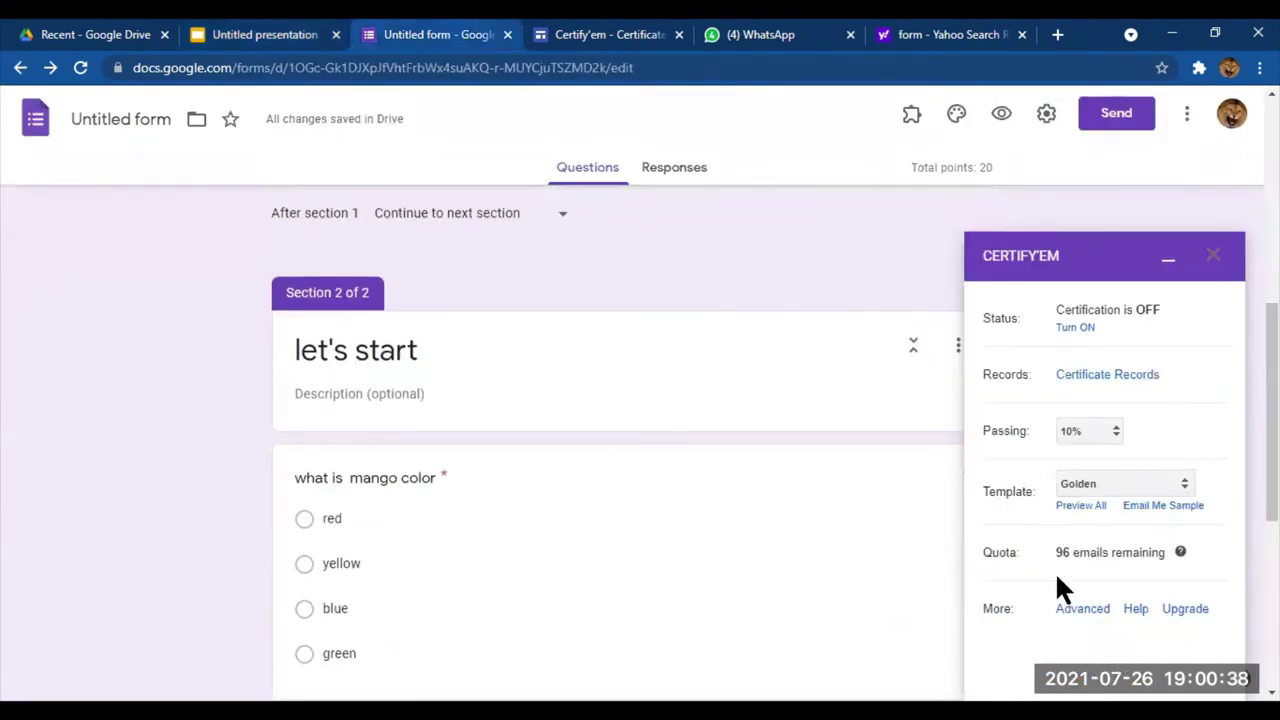
click(1087, 610)
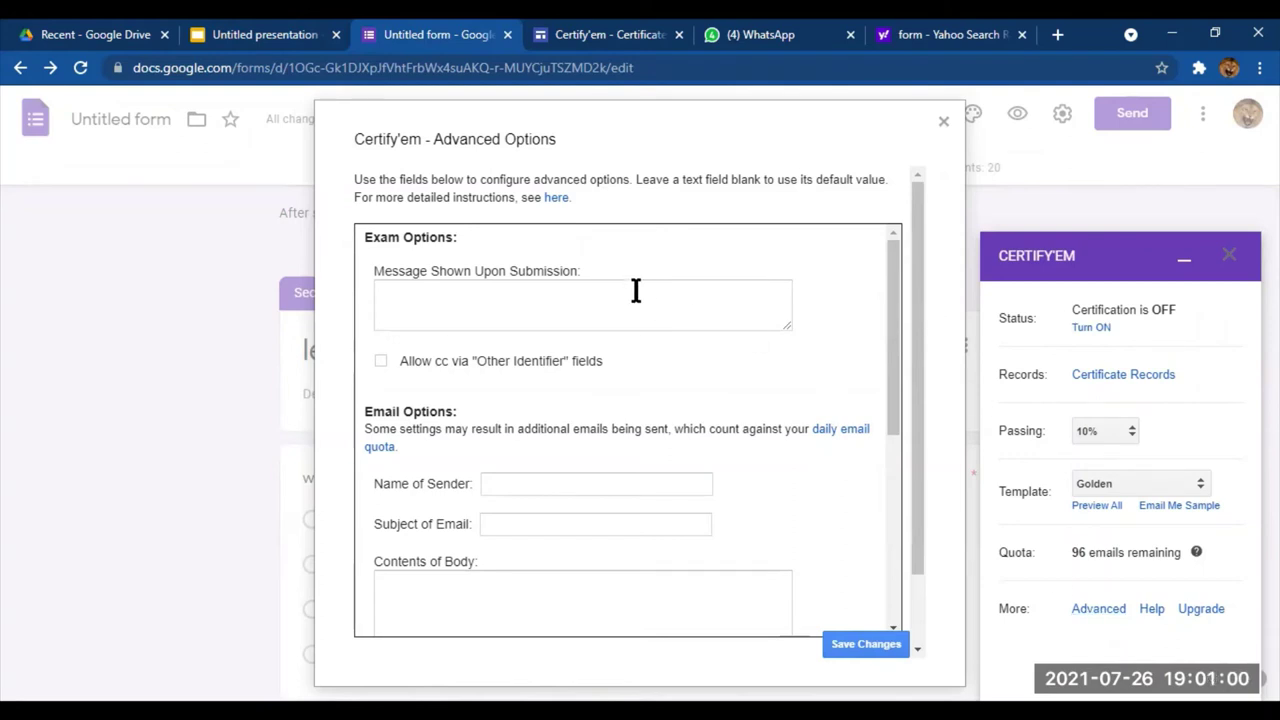
Set the exam message shown upon submission to "you have successfully answerd the online test"
click(508, 298)
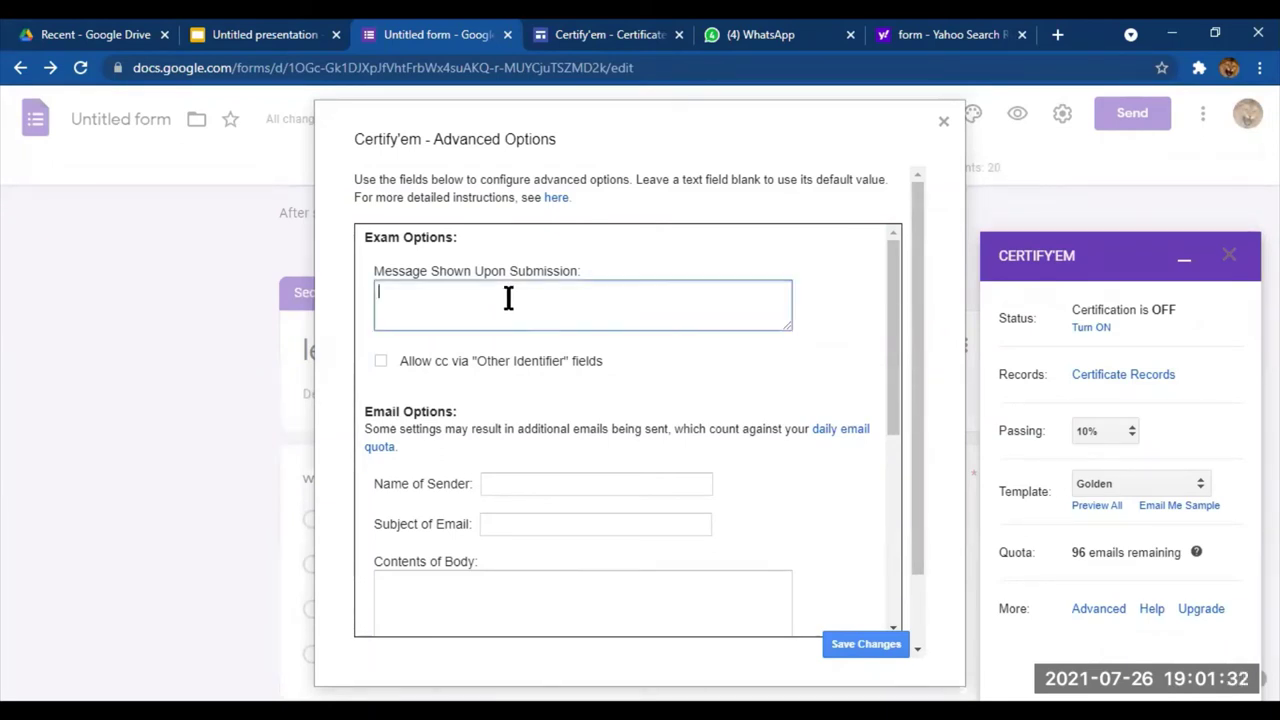
text(you have su)
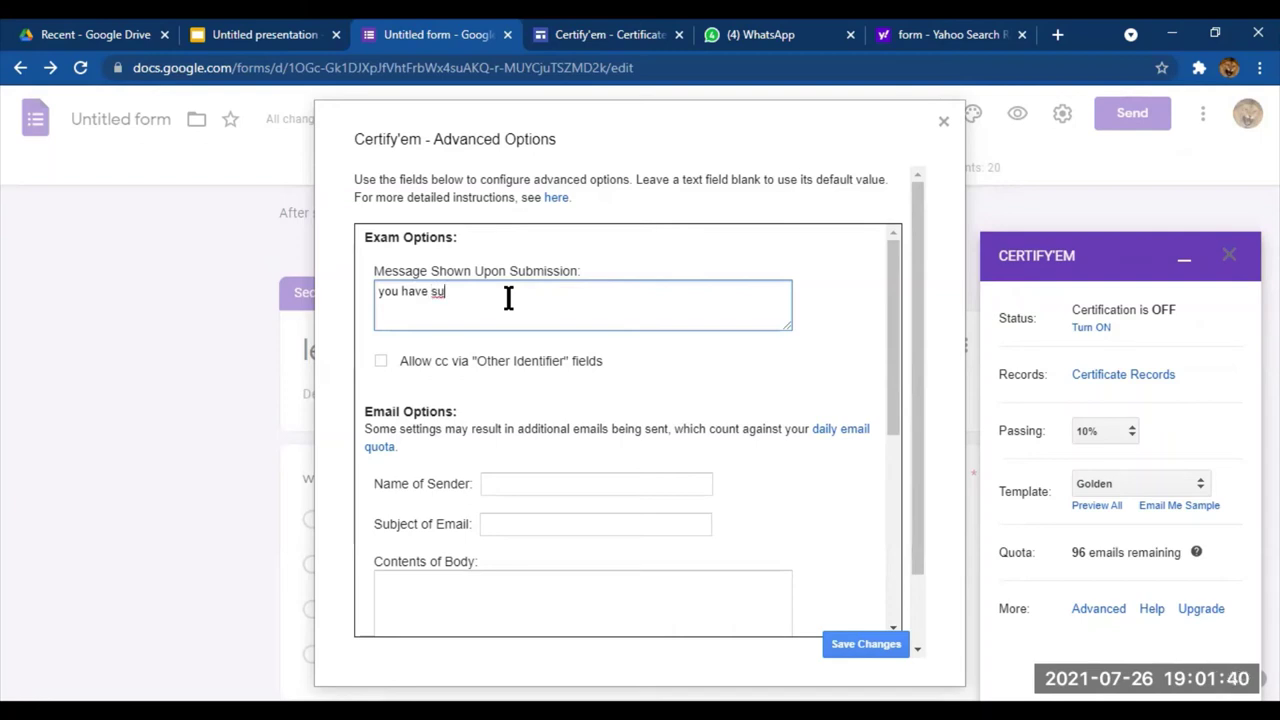
text(cc)
text(succse)
key(BackSpace)
key(BackSpace)
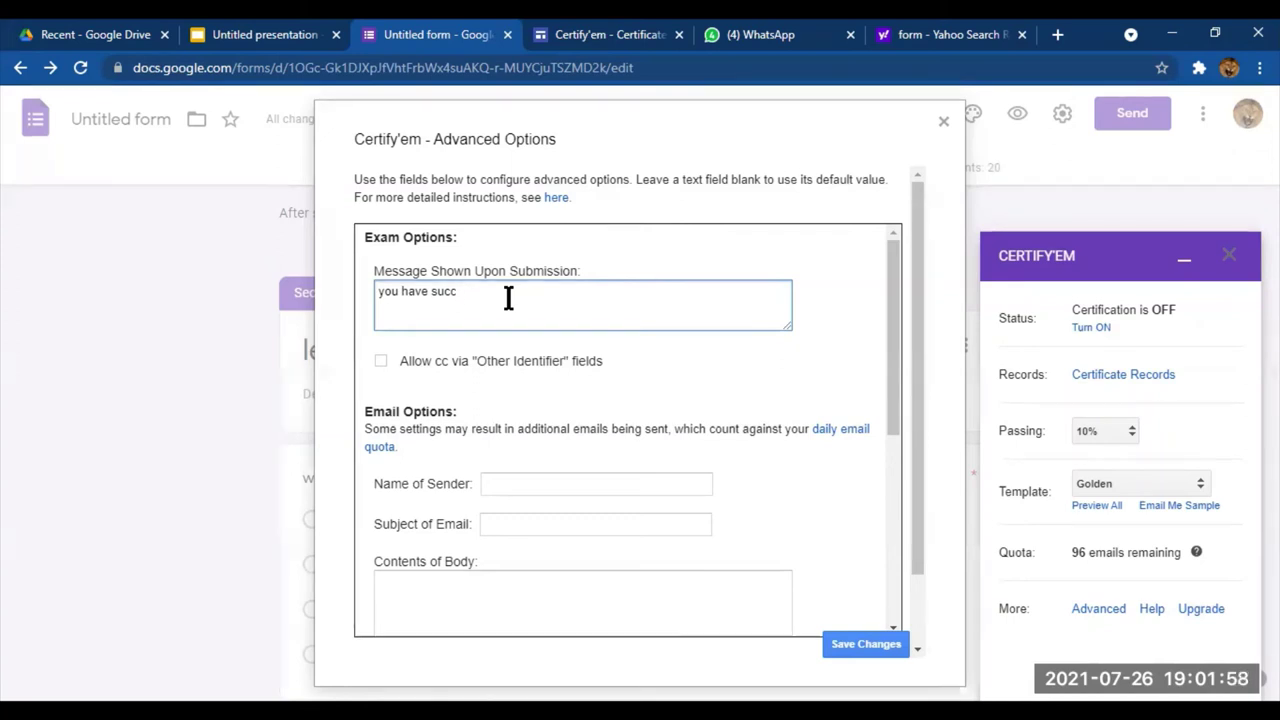
key(BackSpace)
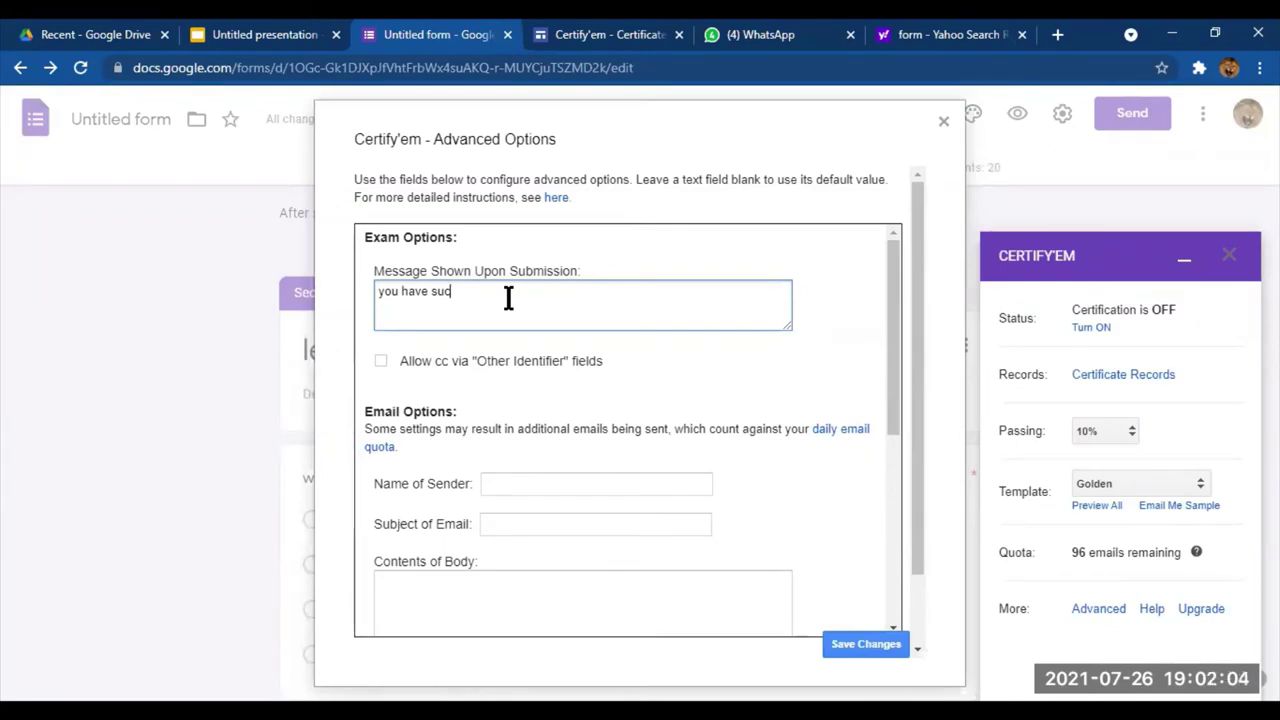
text(cessfully)
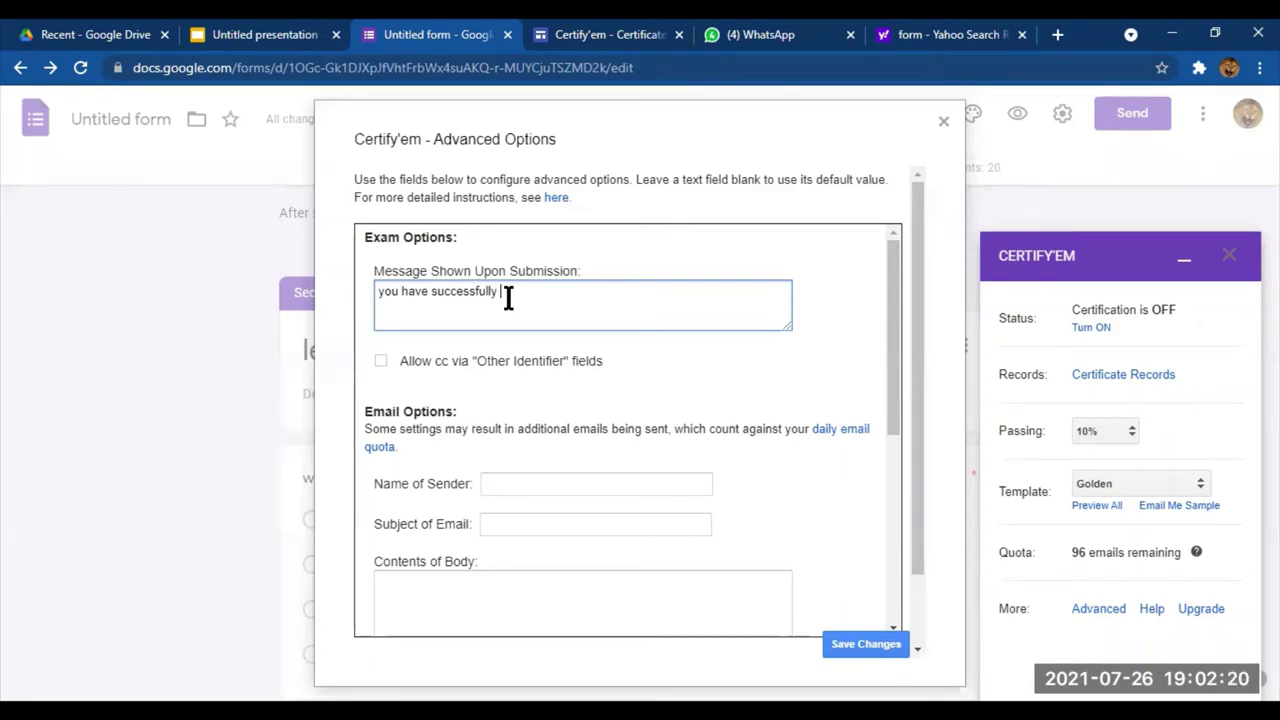
text(ans)
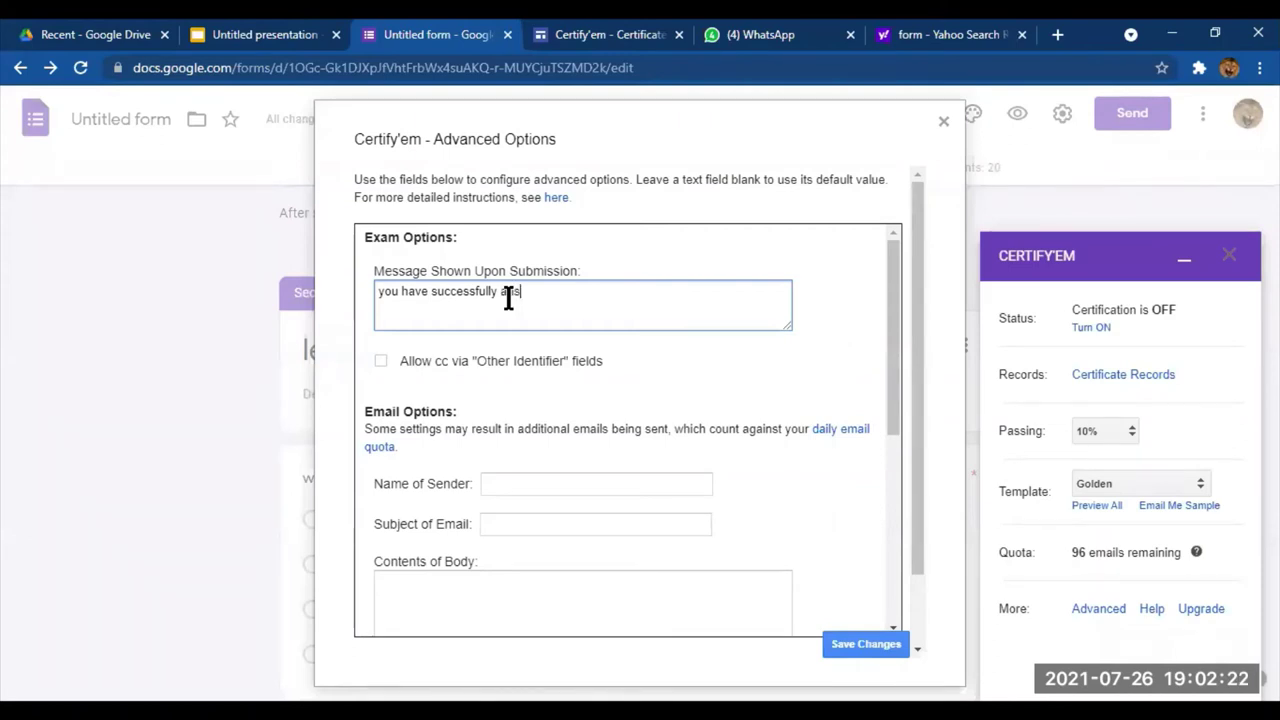
text(werd the onli)
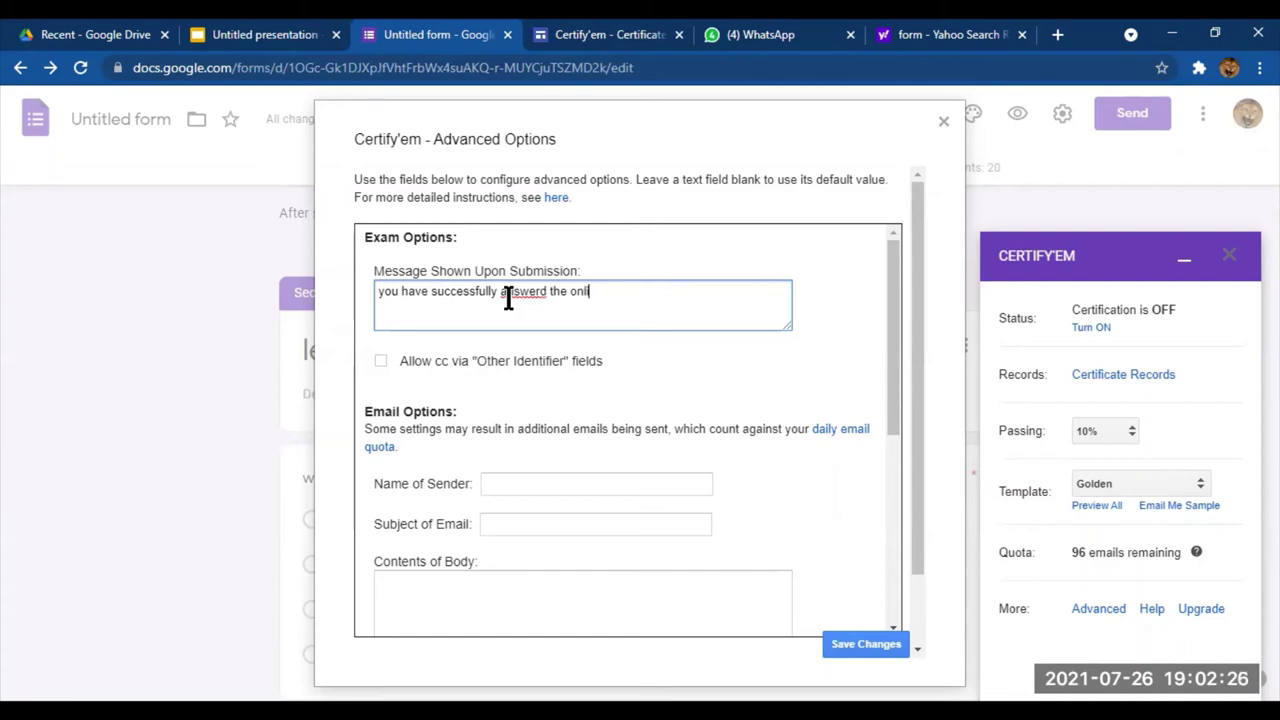
text(ne test)
Allow cc via the "Other Identifier" fields and enter the sender's name in the email options
click(380, 362)
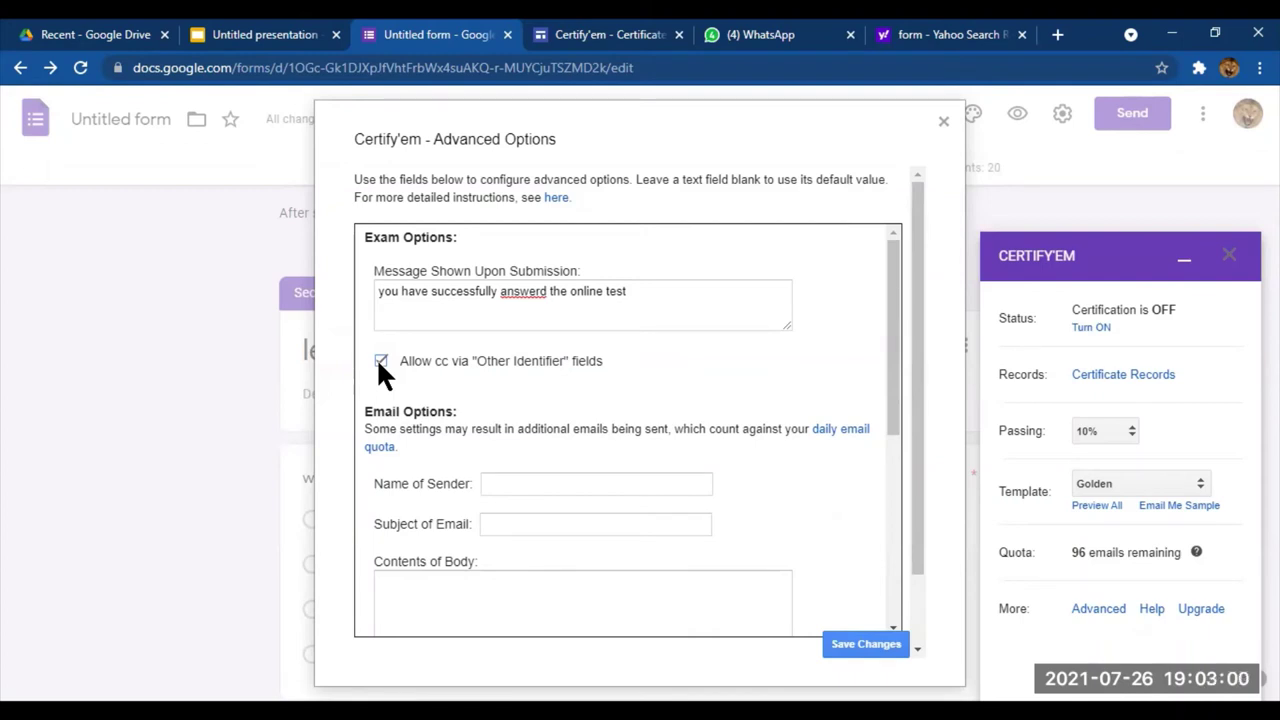
click(537, 478)
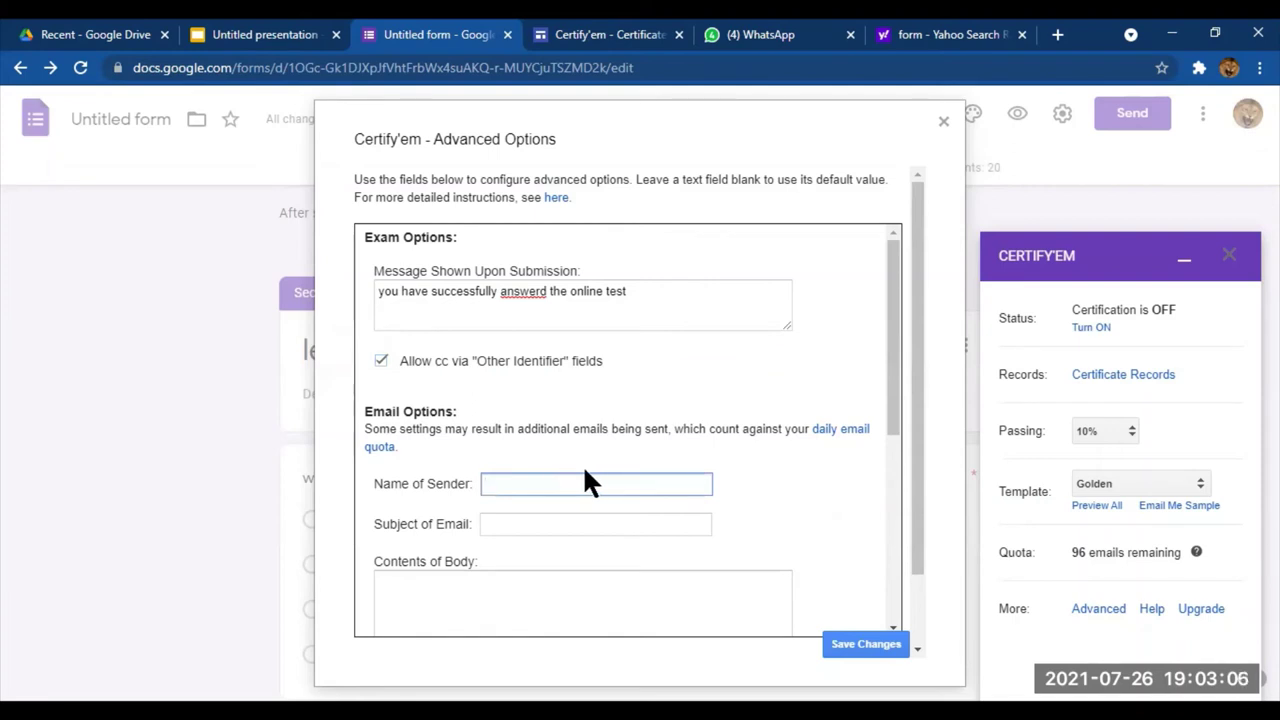
text(dinesh)
Set the subject of the certificate email to "google form demo quiz"
click(565, 528)
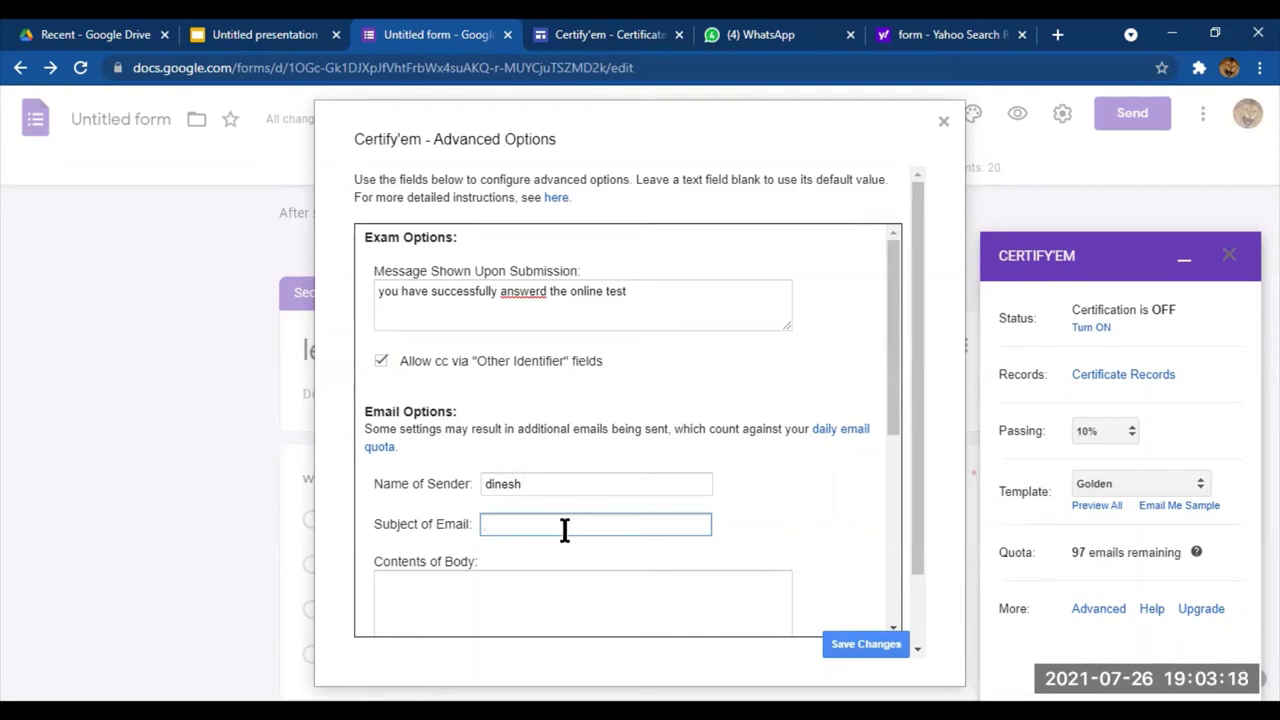
text(google for)
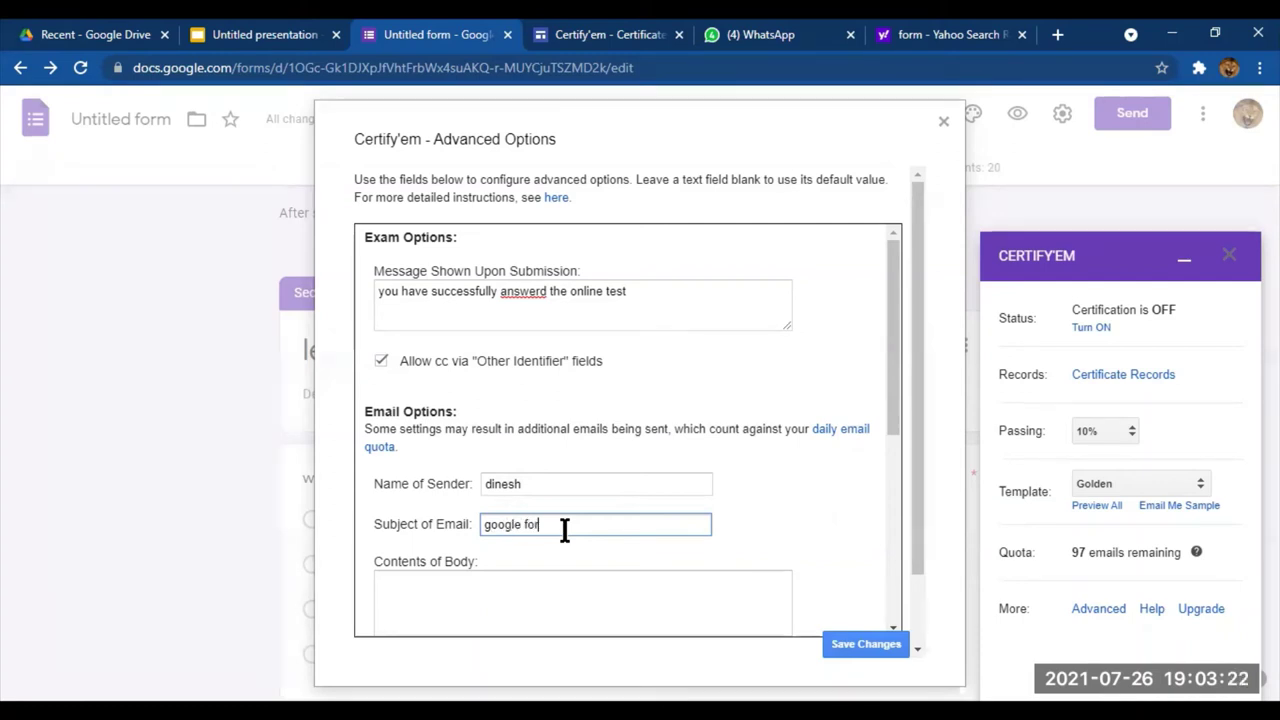
text(m don)
text(o )
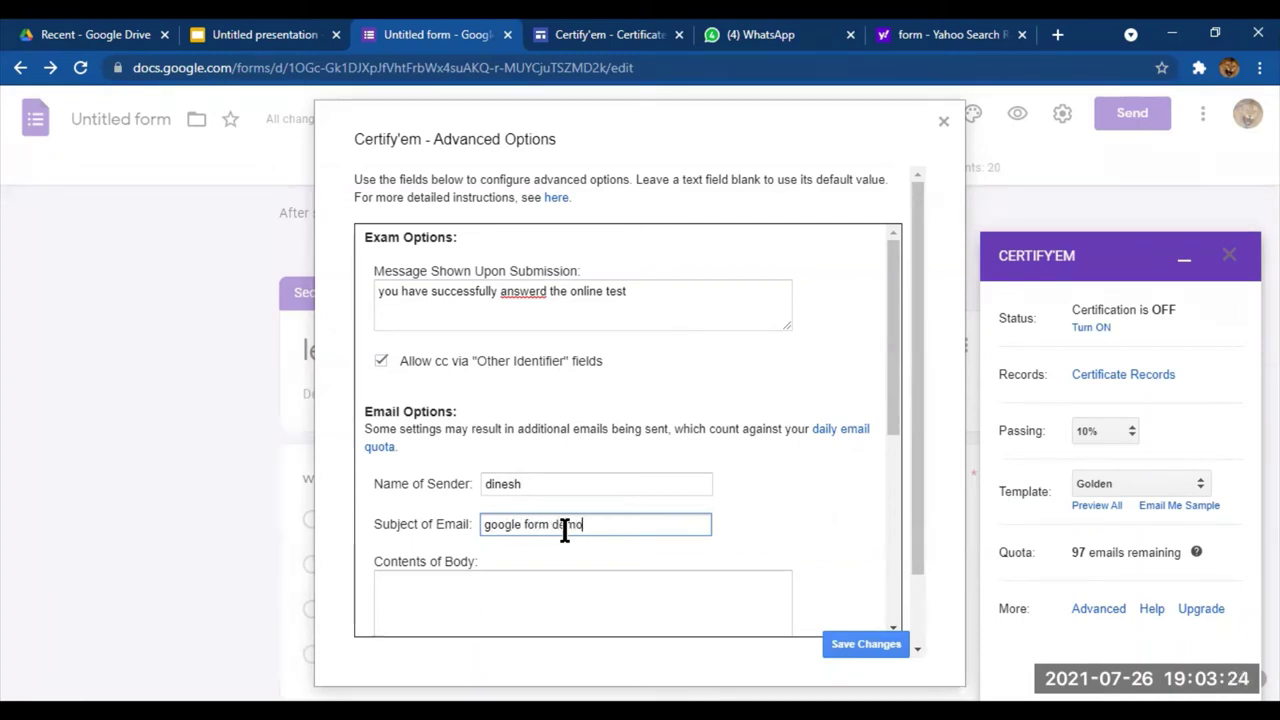
text(c)
text(uiz)
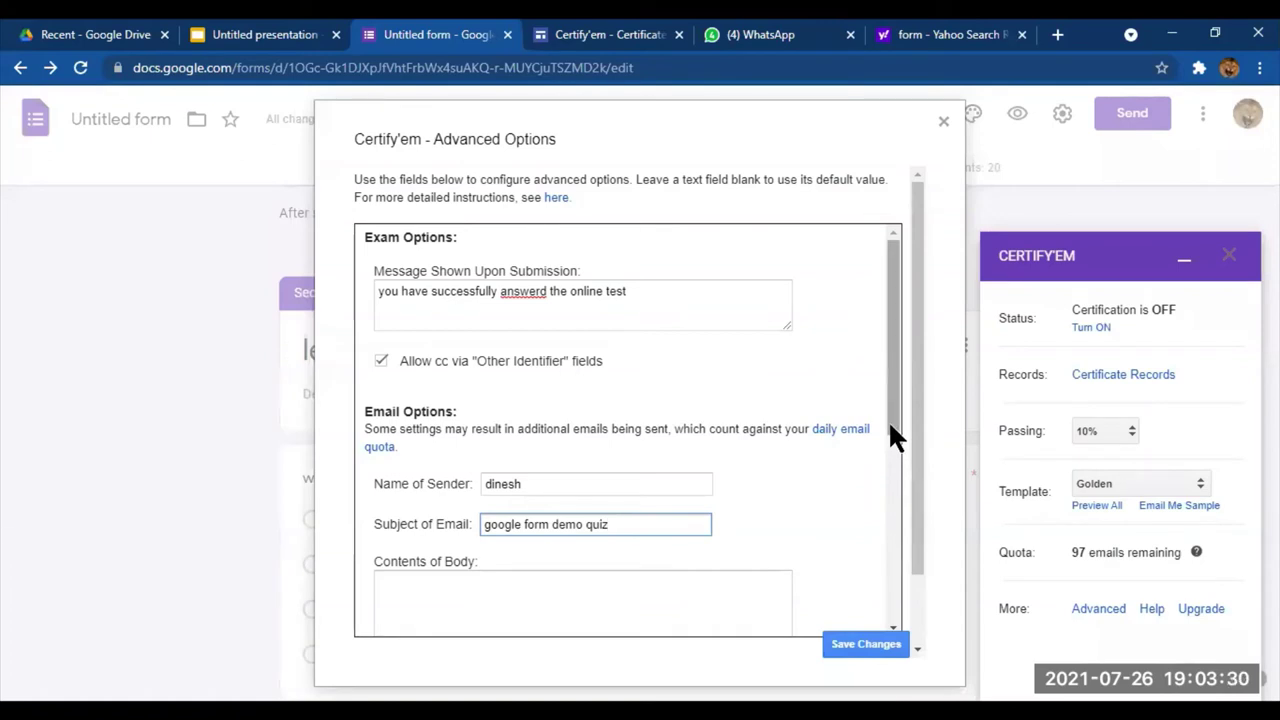
Begin the contents of the email body with the greeting "hi,{{full name}}"
drag(889, 430, 890, 472)
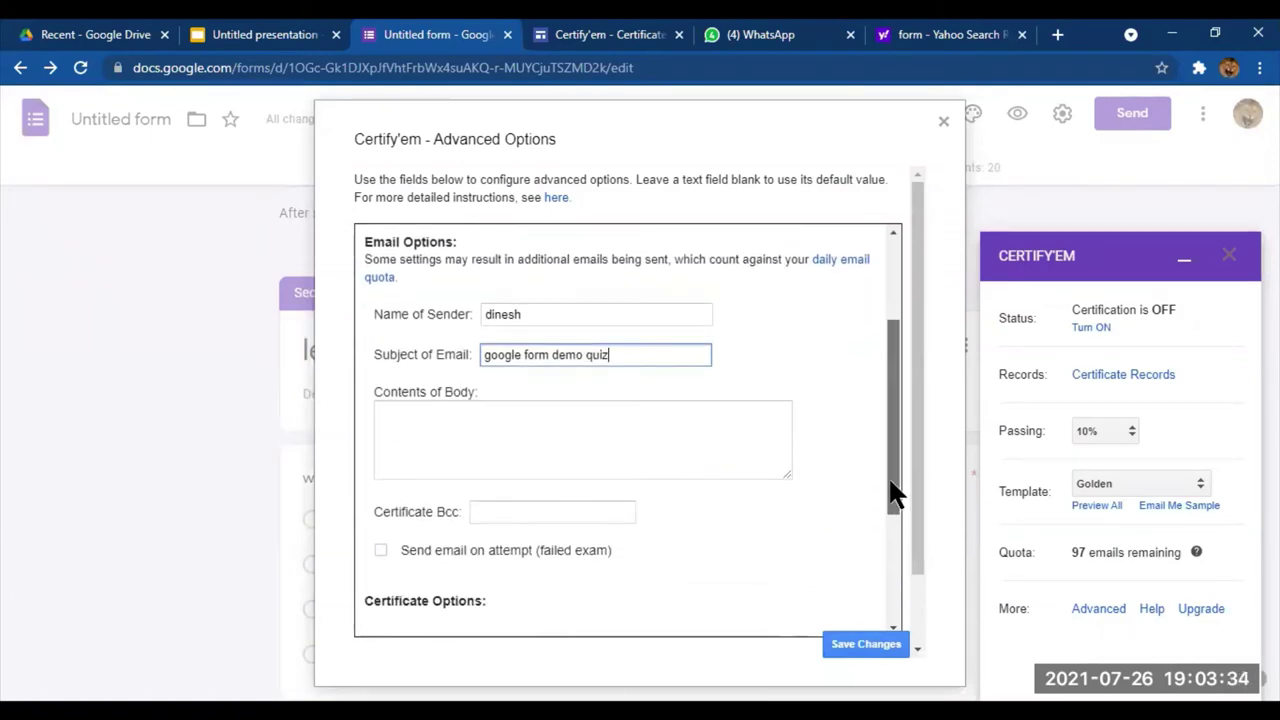
click(655, 431)
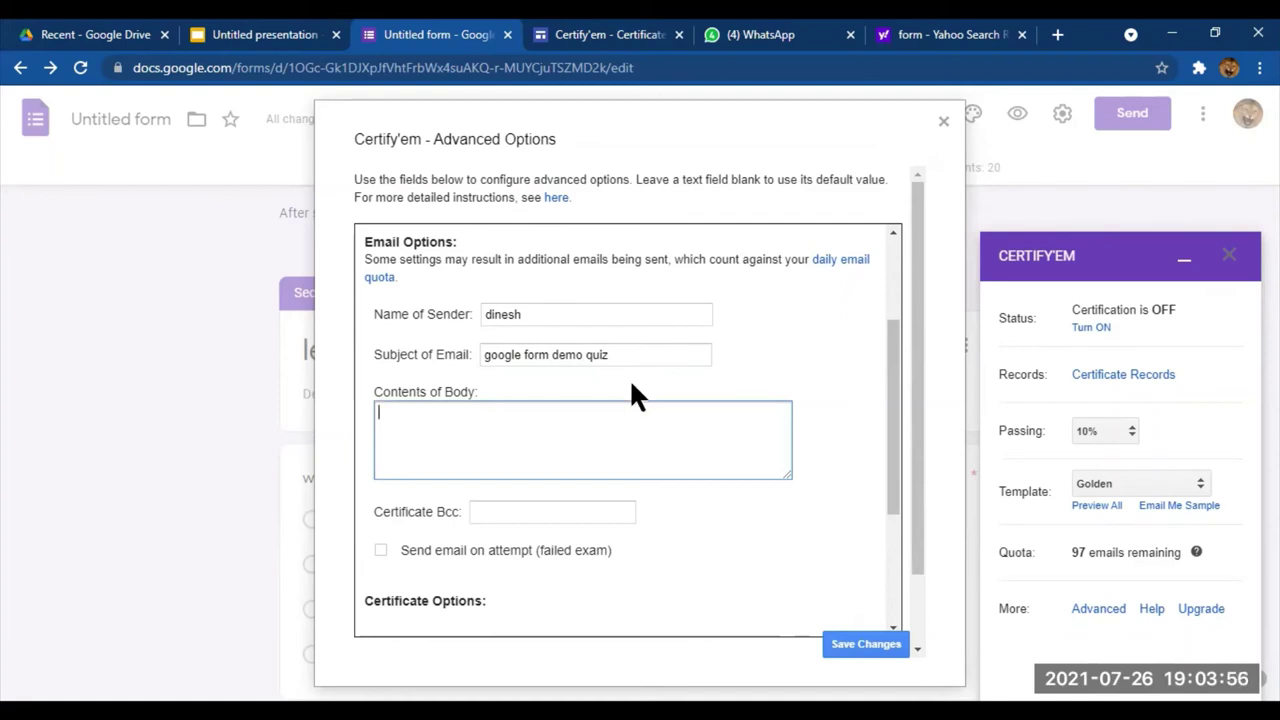
text(hi)
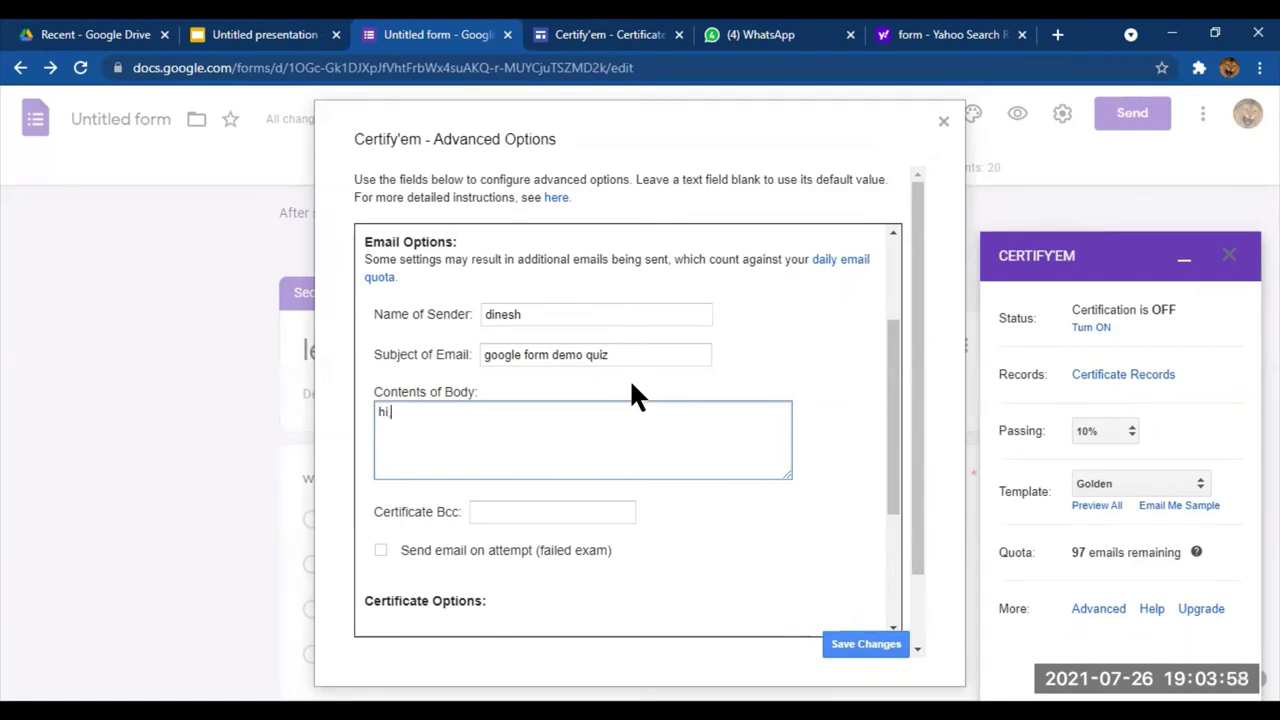
text(,)
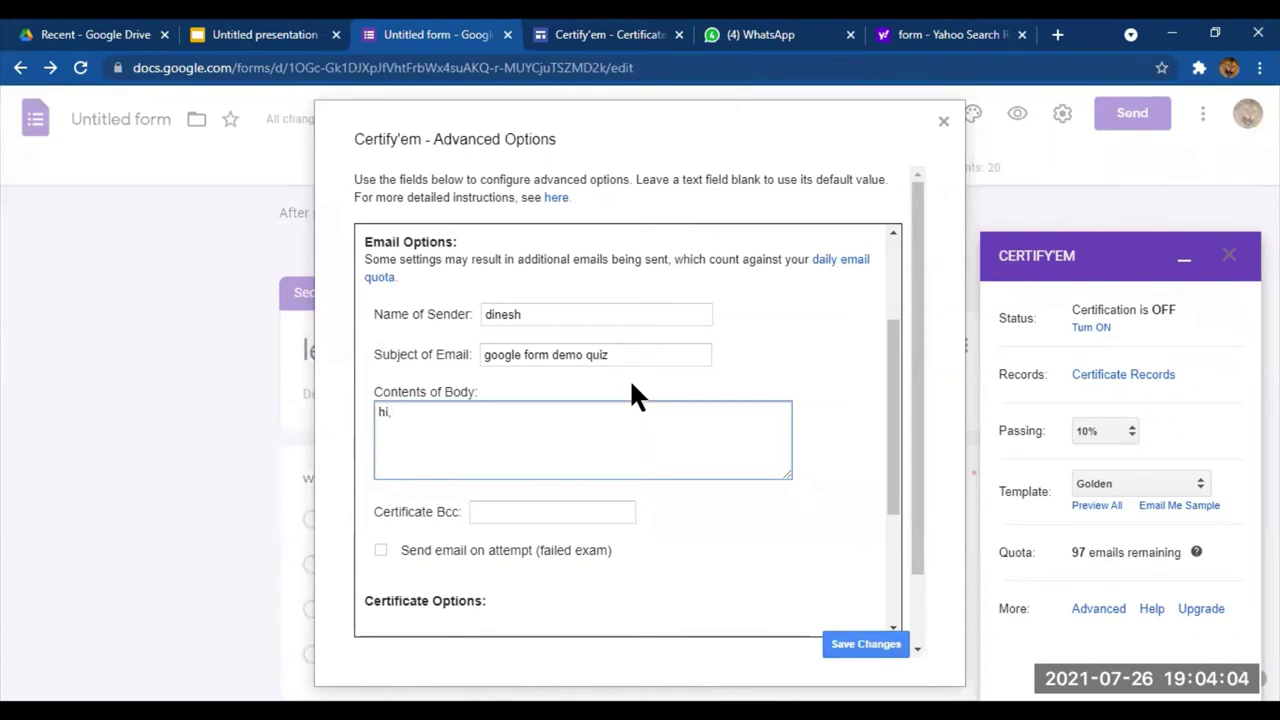
text({{)
text(full name}})
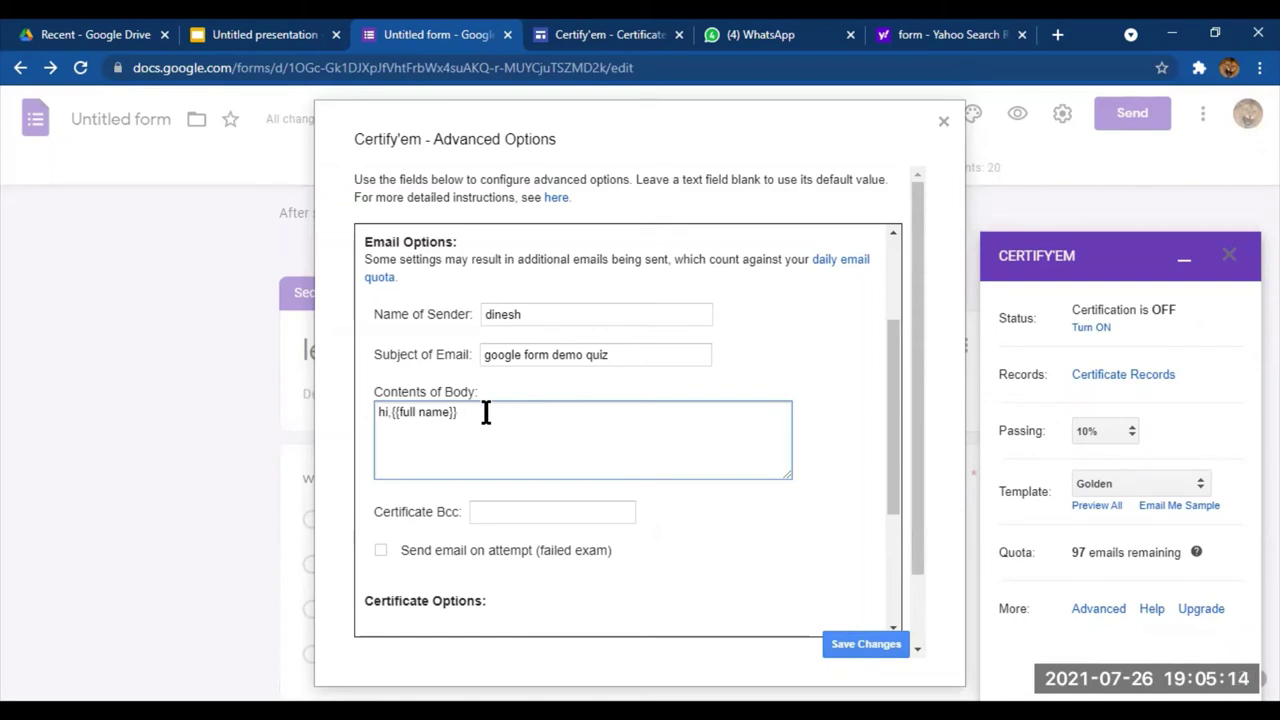
Start a second placeholder after the full name in the email body, containing the text "other idetifier"
text({{)
text(other ideti)
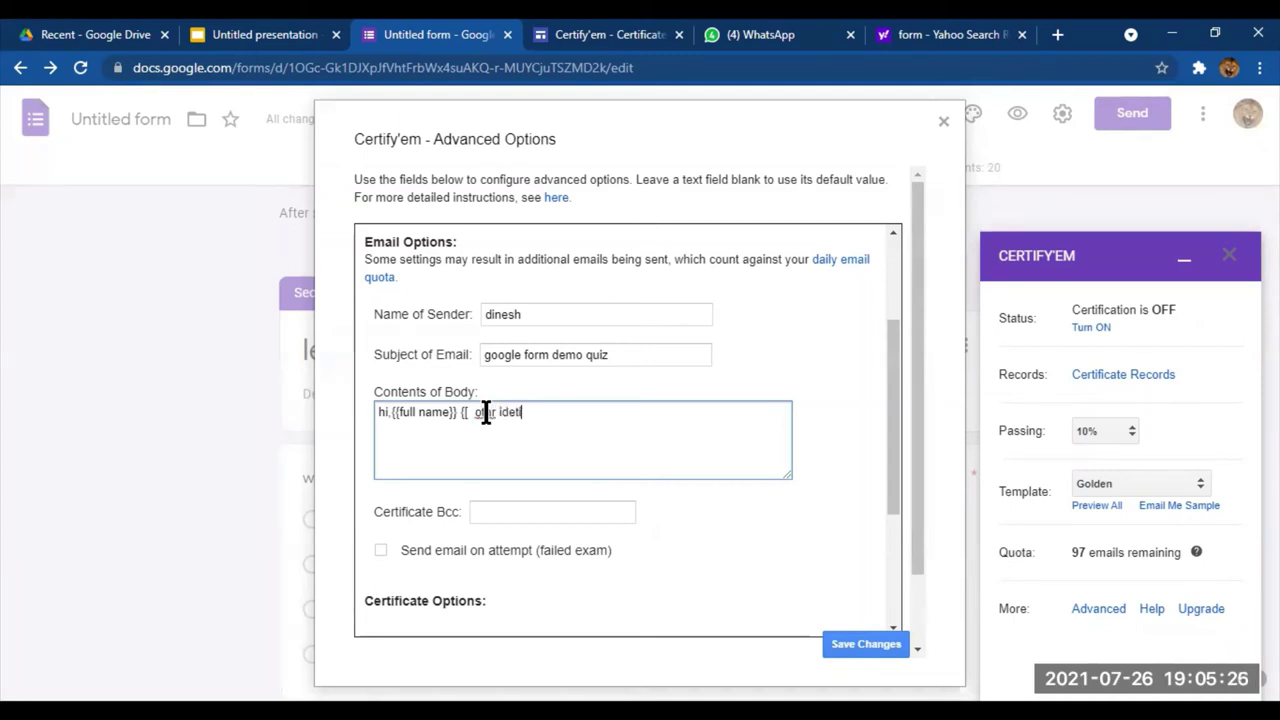
text(fer)
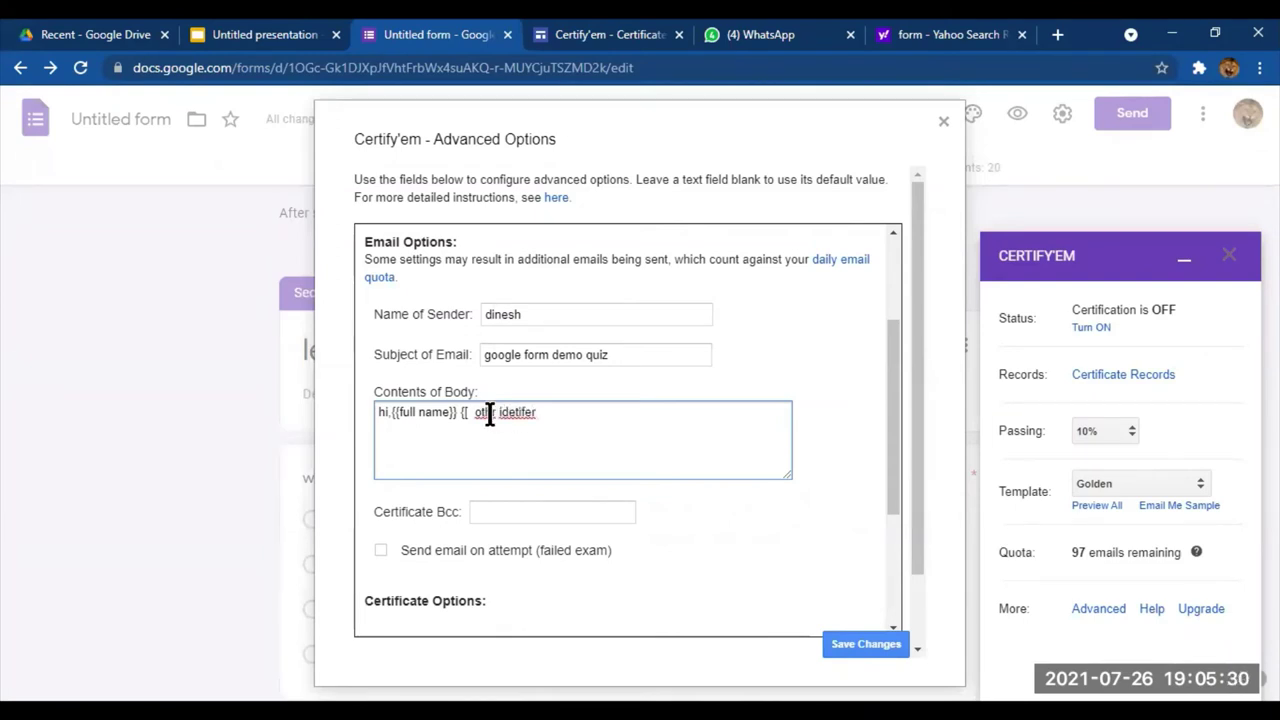
click(491, 413)
text(e)
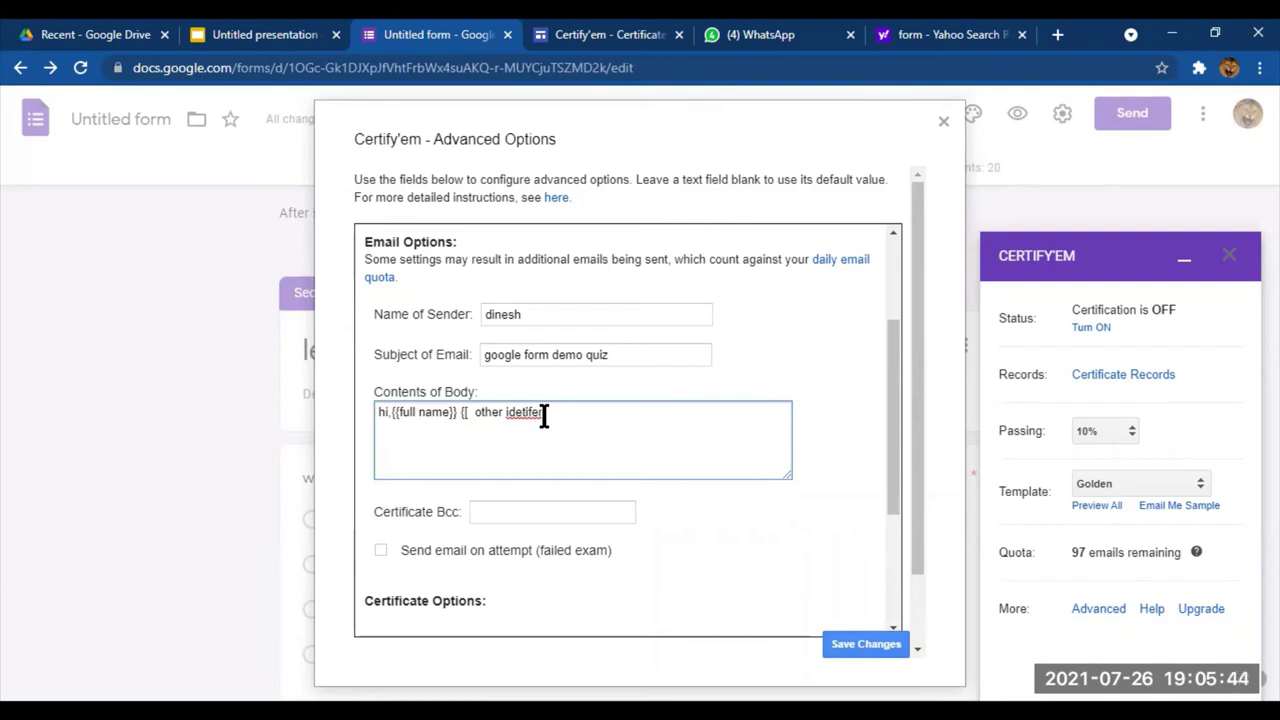
key(BackSpace)
key(BackSpace)
text(ie)
Correct the second placeholder's brackets and spacing so that it reads "{{other idetifier}}"
key(Left)
key(Left)
key(Left)
key(Left)
key(Left)
key(Left)
key(Left)
key(Left)
key(Left)
key(Left)
key(Left)
key(Left)
key(Left)
key(BackSpace)
key(BackSpace)
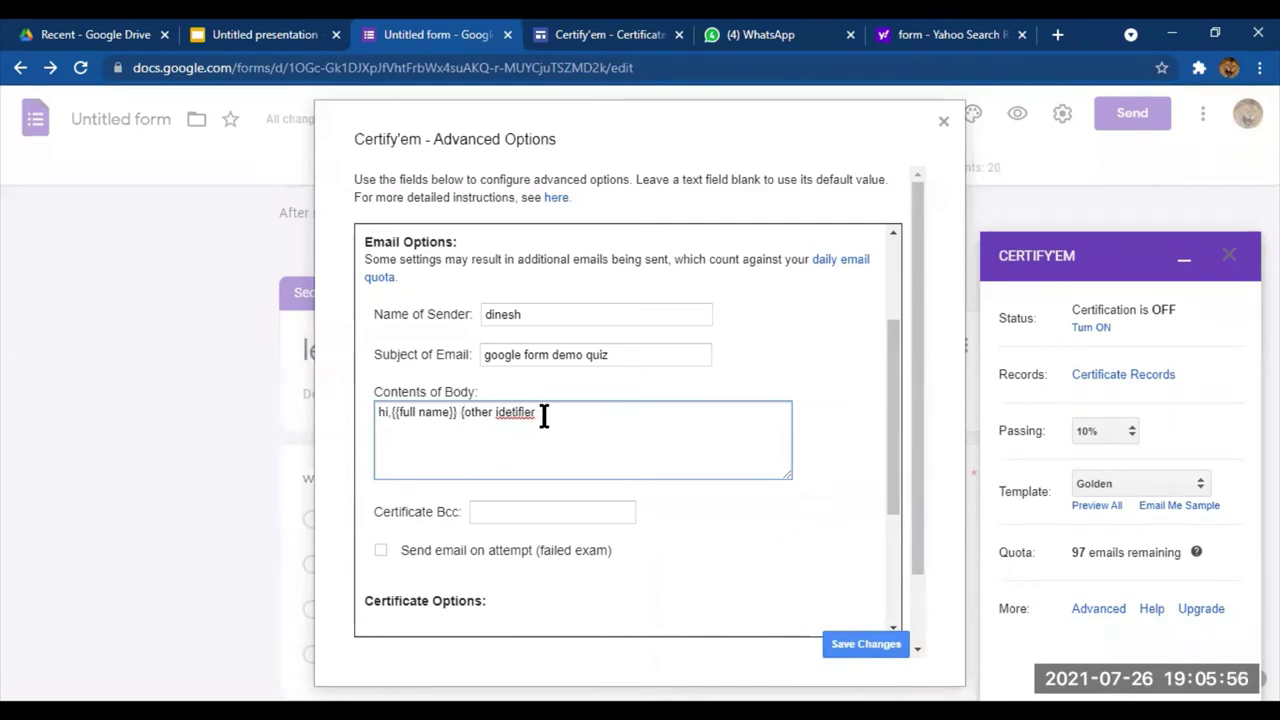
text({)
key(Right)
key(Right)
key(Right)
key(Right)
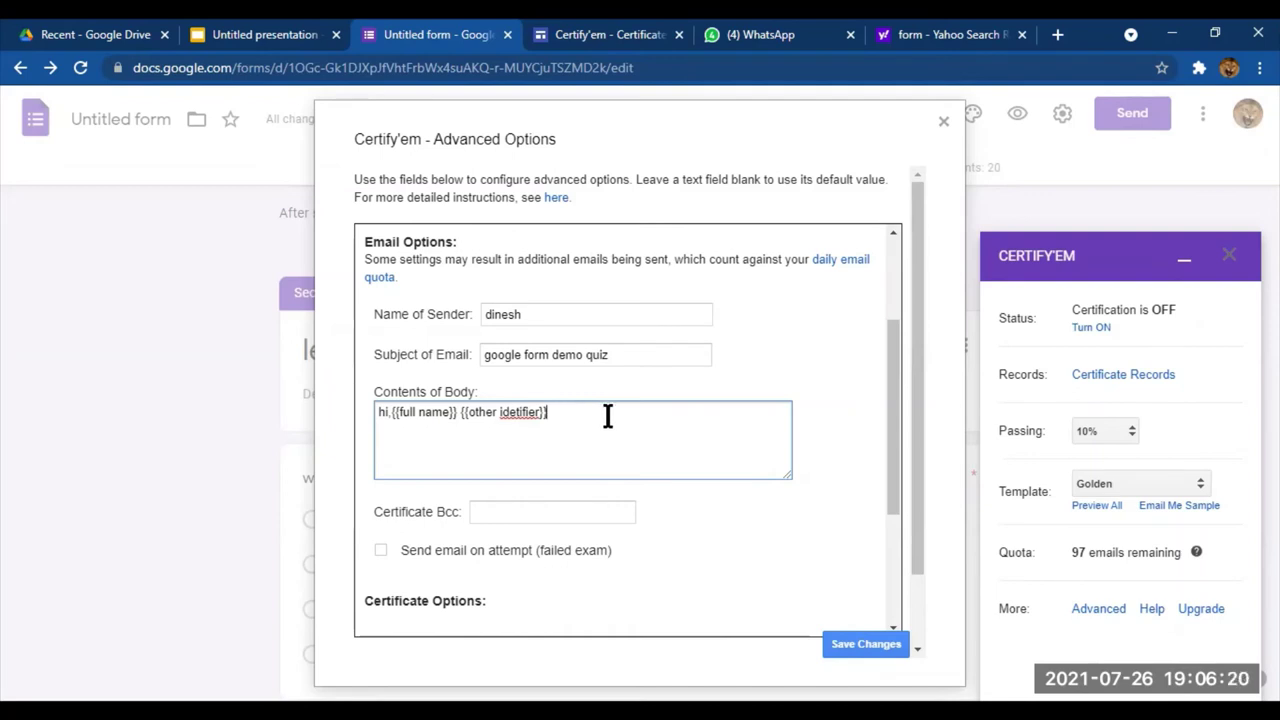
Finish the email body with "thanks for your participation", correcting the spelling of the last word
text(thanks for)
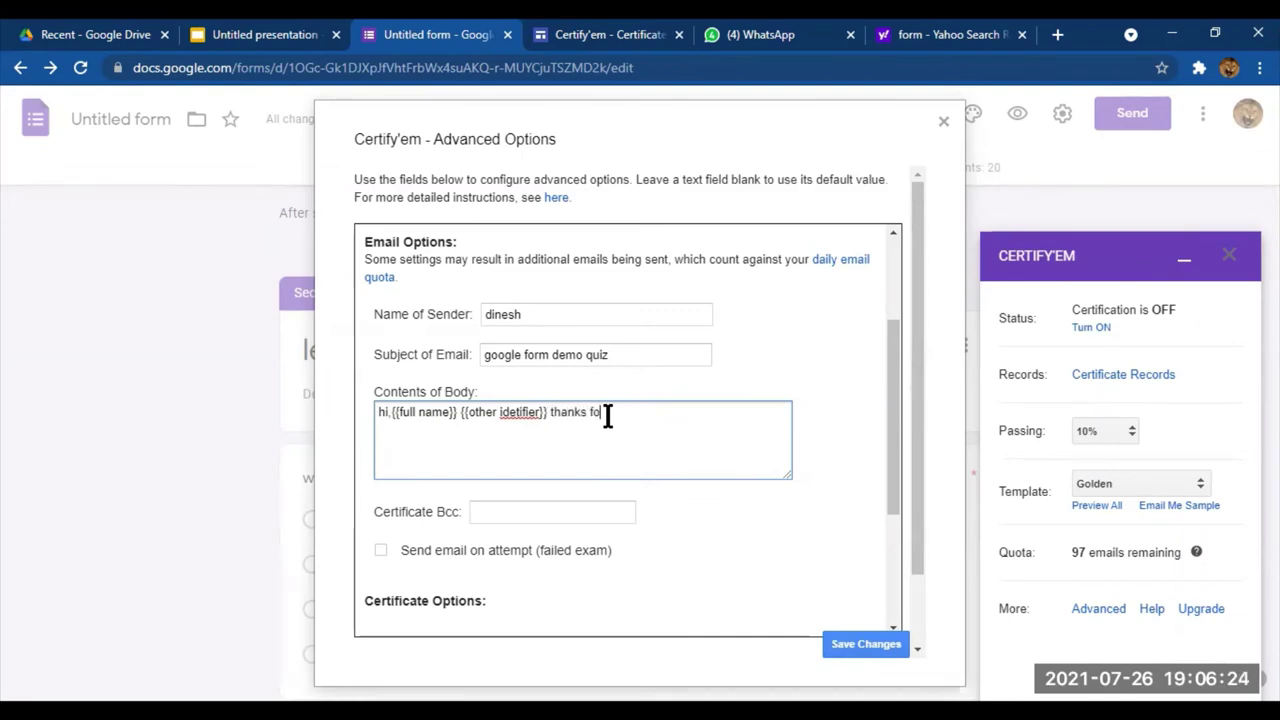
text(r pa)
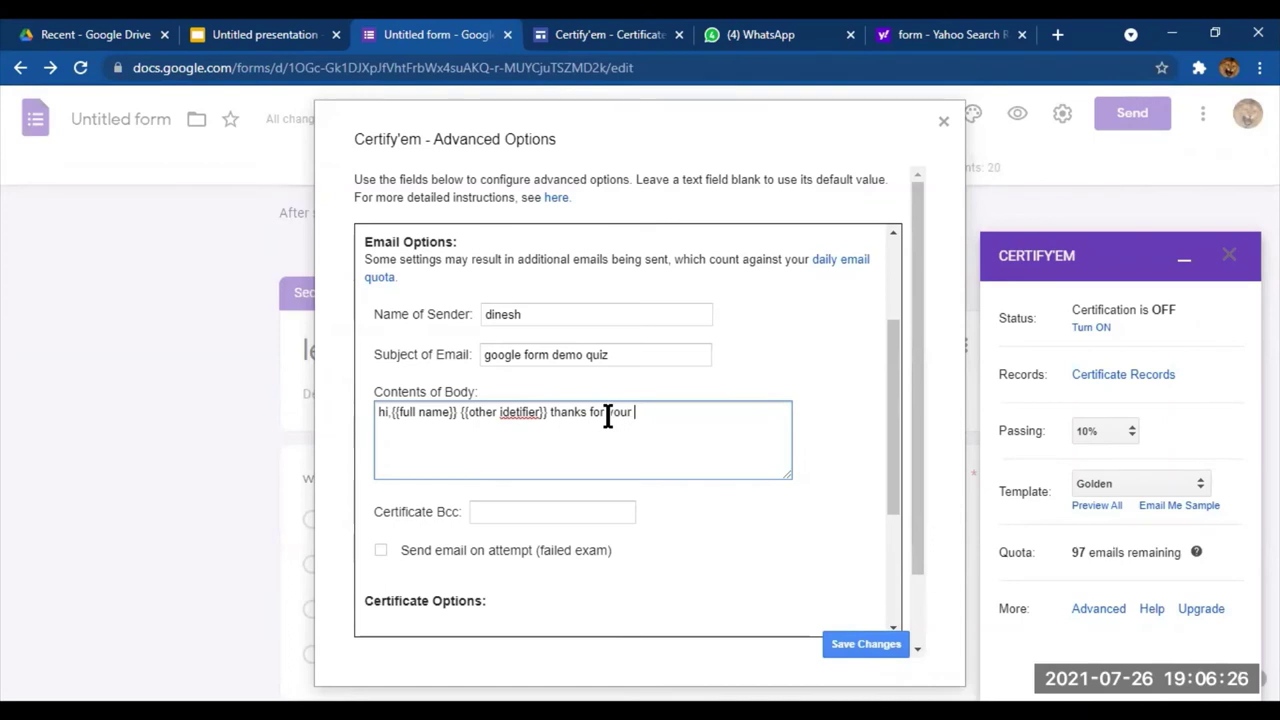
text(rticipation)
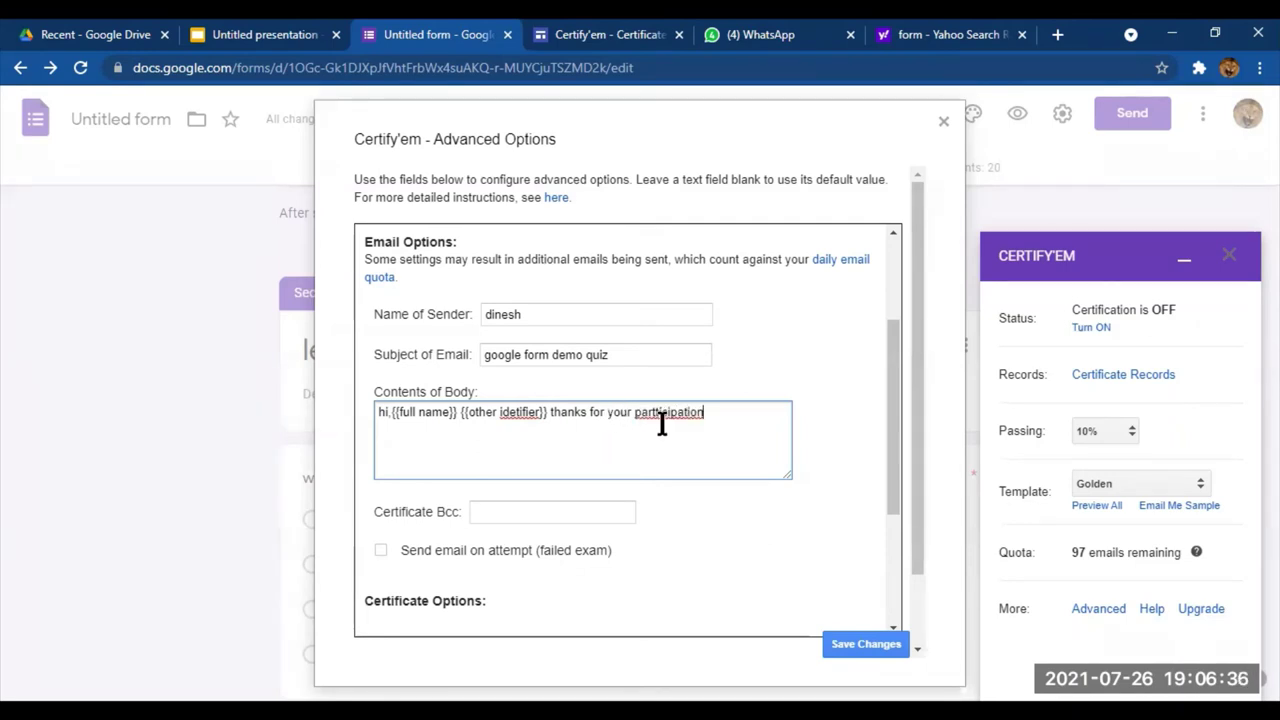
click(656, 415)
key(BackSpace)
Save the Certify'em advanced options and switch back to the certificate presentation
click(845, 635)
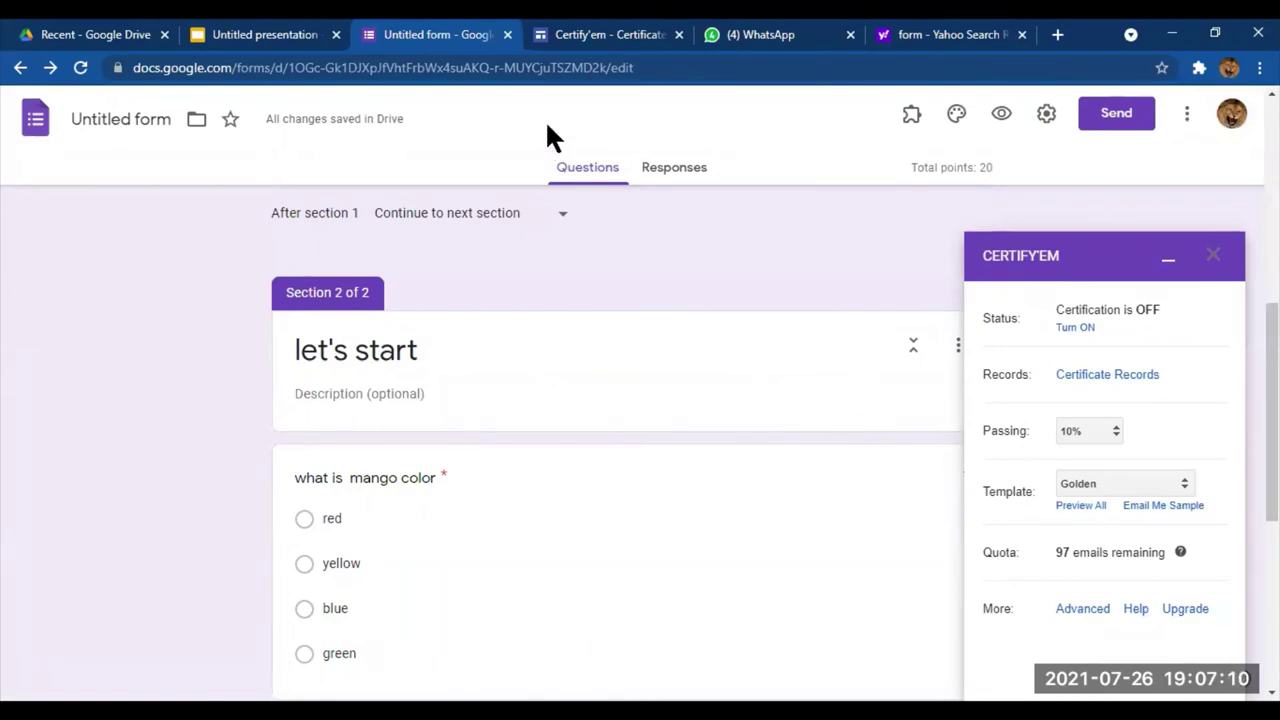
click(289, 34)
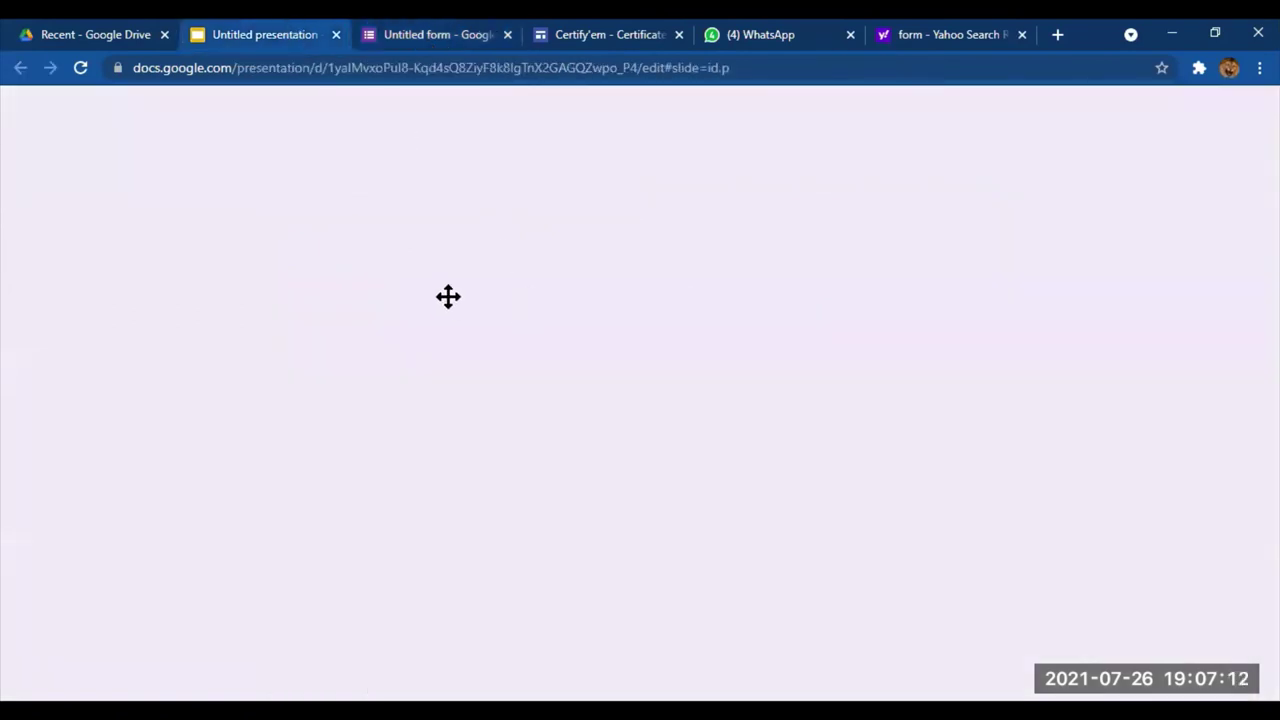